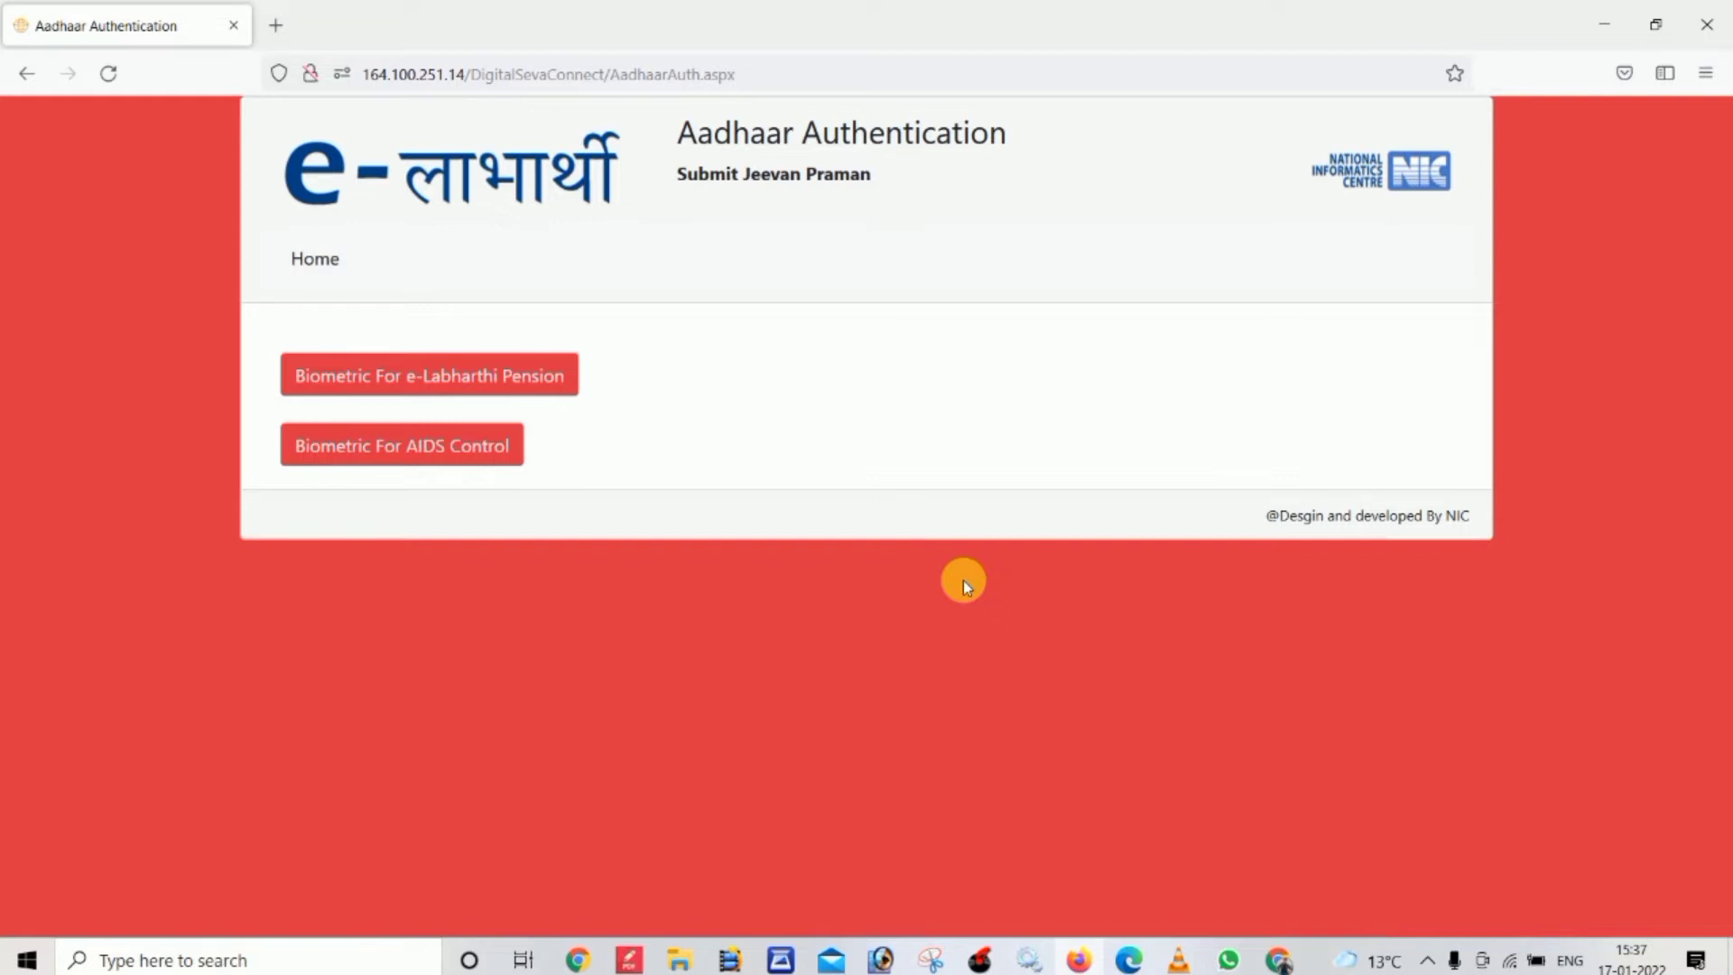
# In the Biometric For e-Labharthi Pension search, look up the pensioner by her Aadhaar number
pyautogui.click(464, 391)
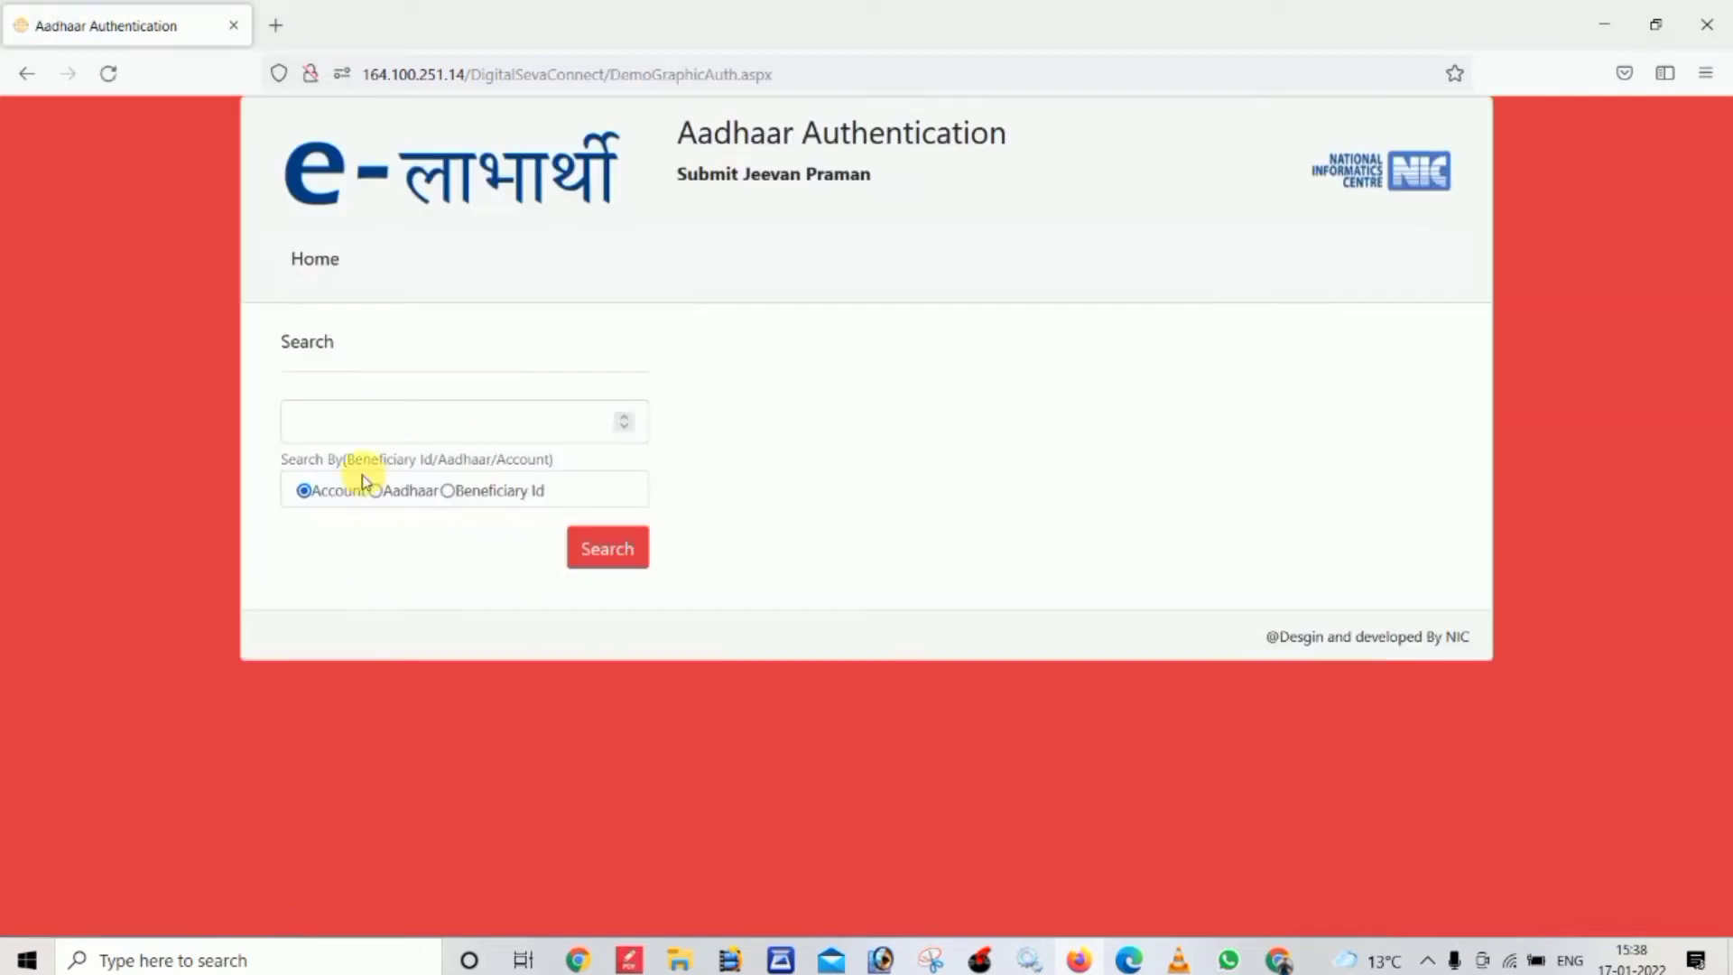
pyautogui.click(304, 490)
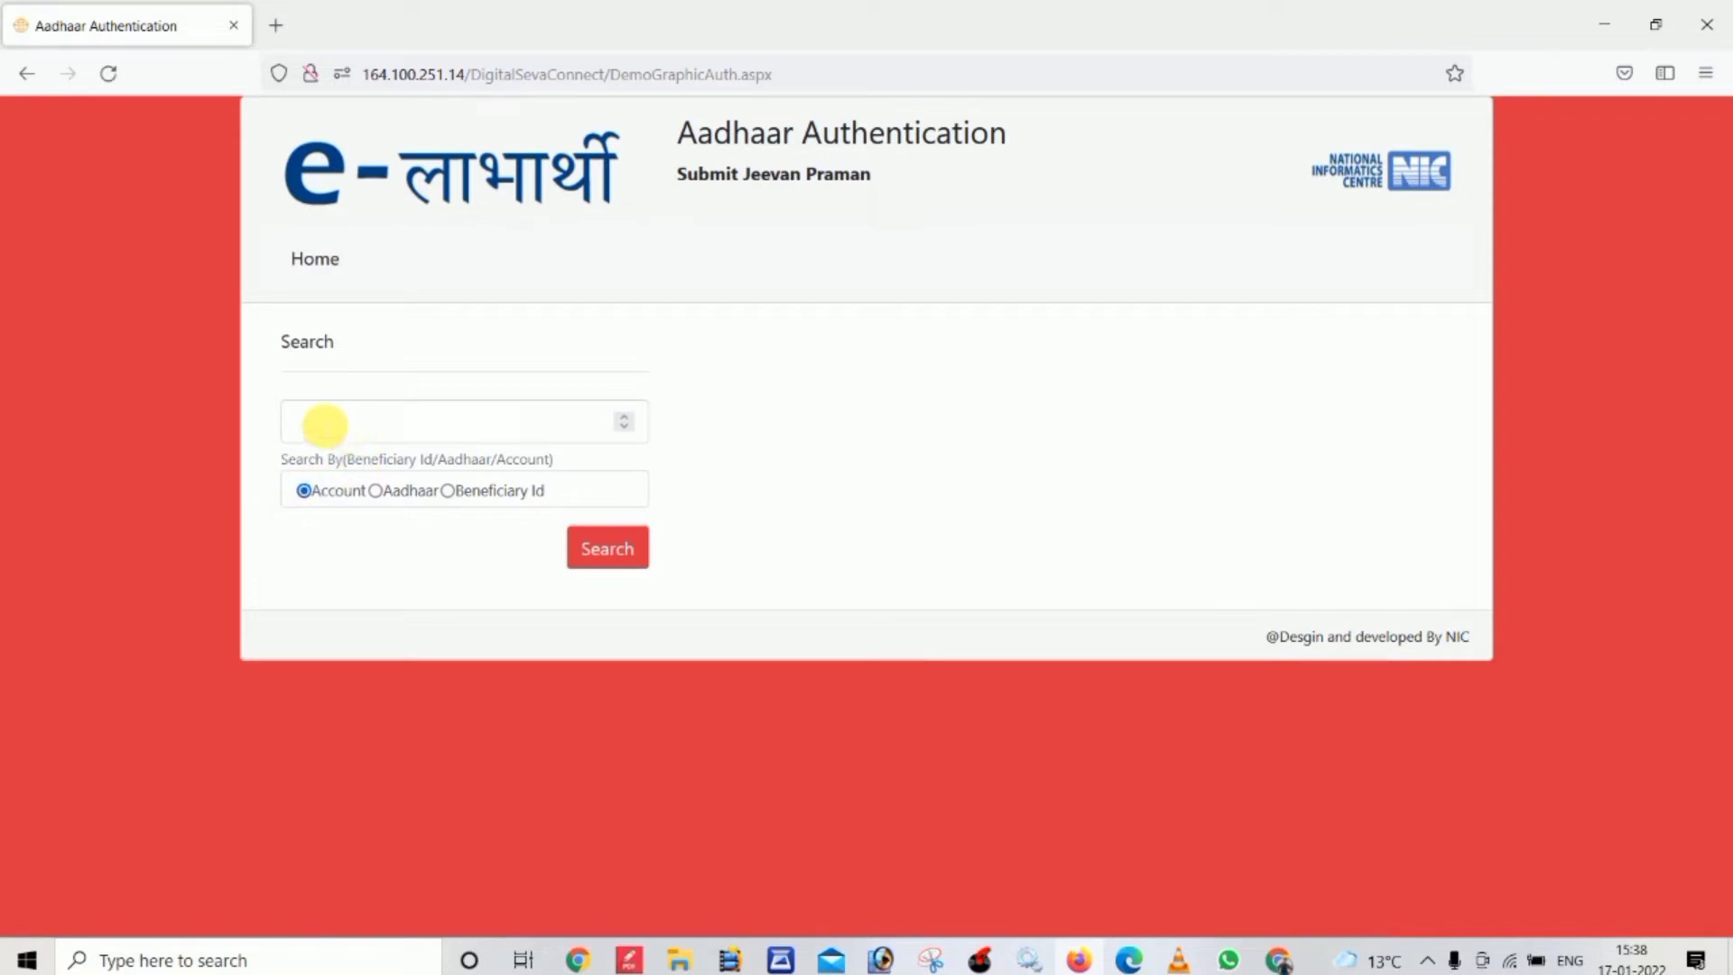
pyautogui.click(407, 424)
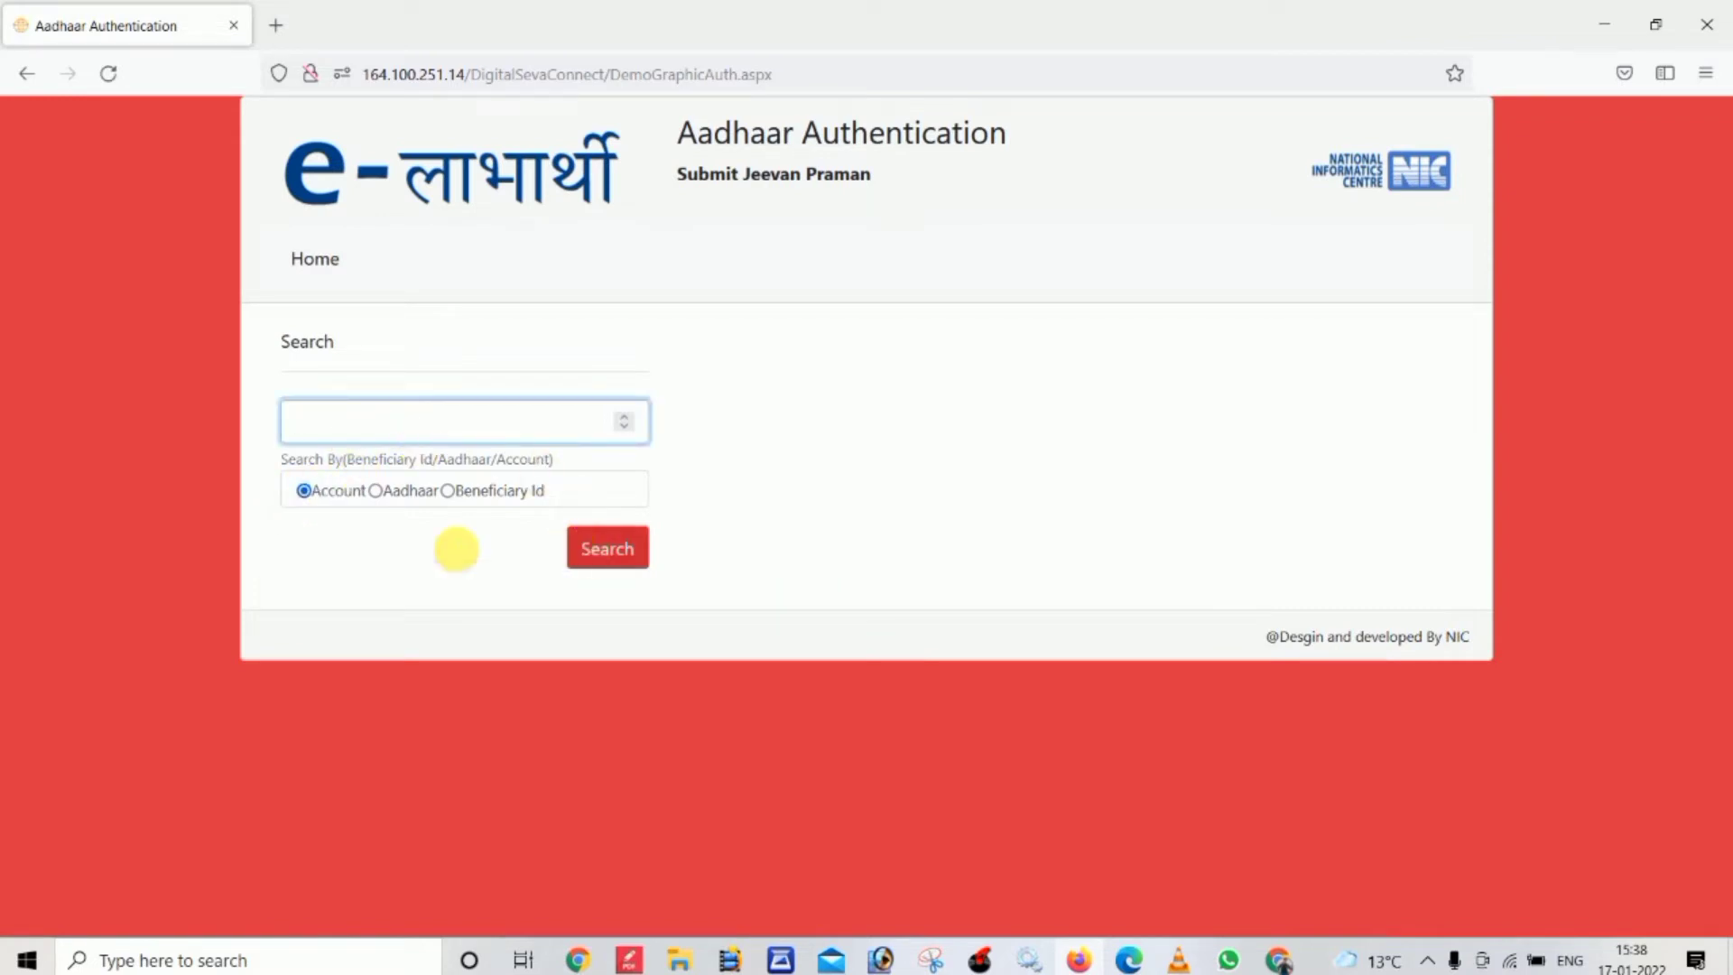
pyautogui.click(375, 492)
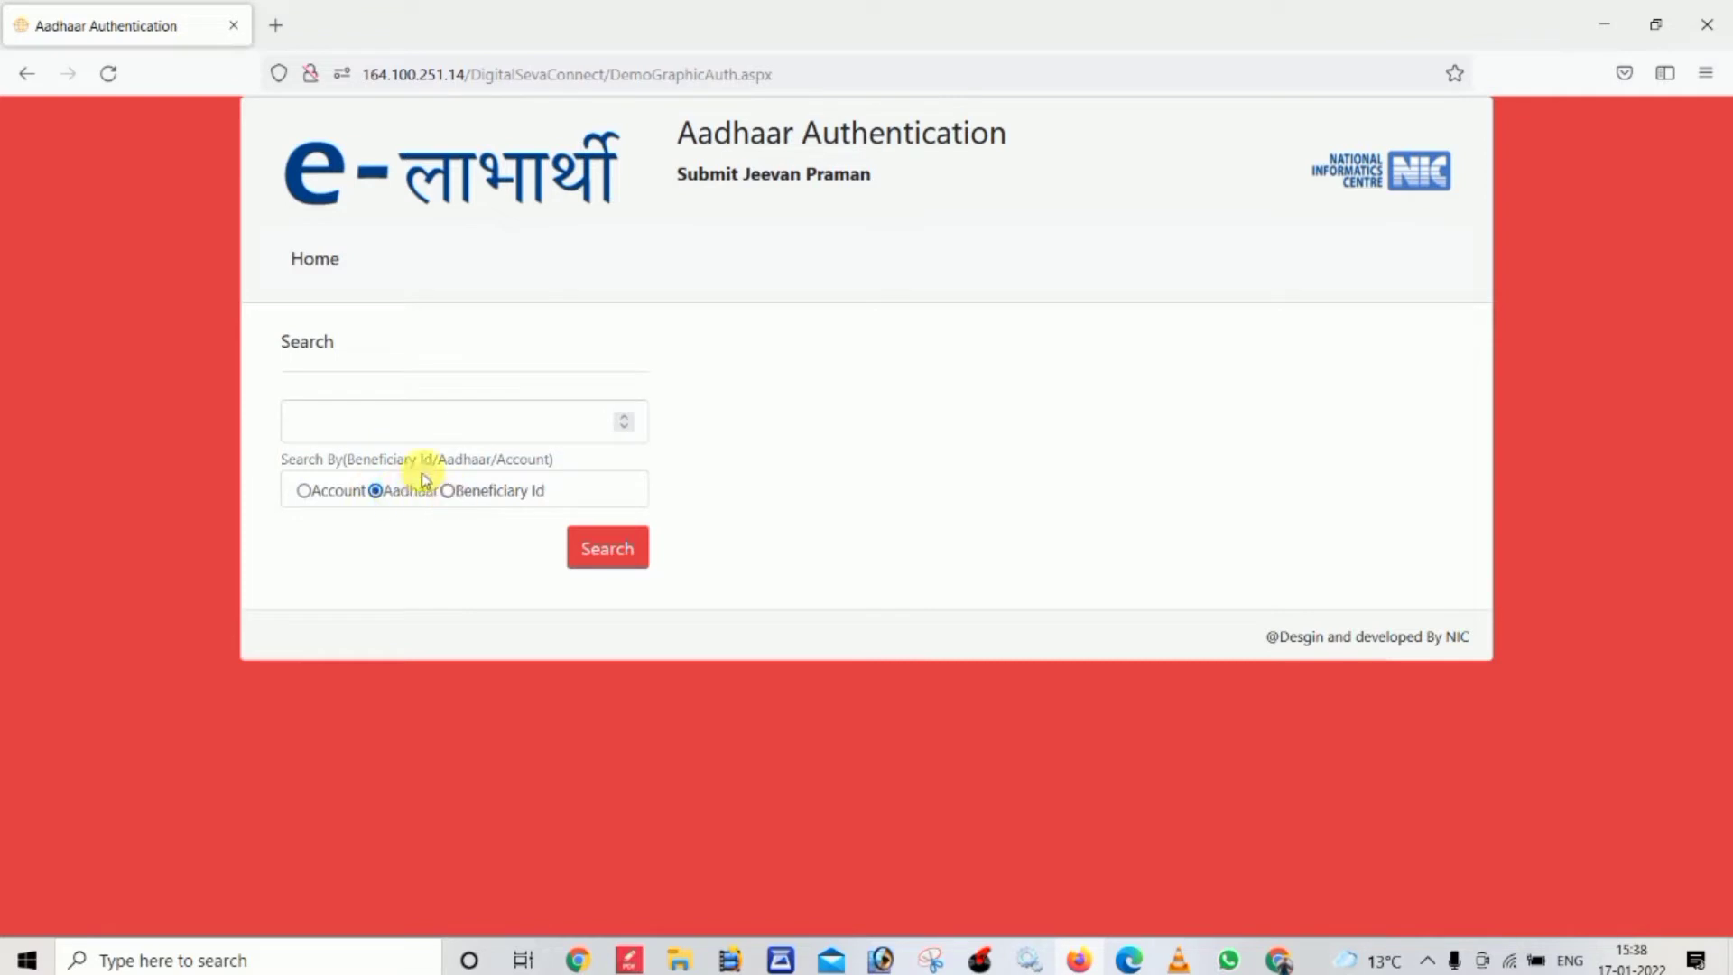
pyautogui.click(410, 426)
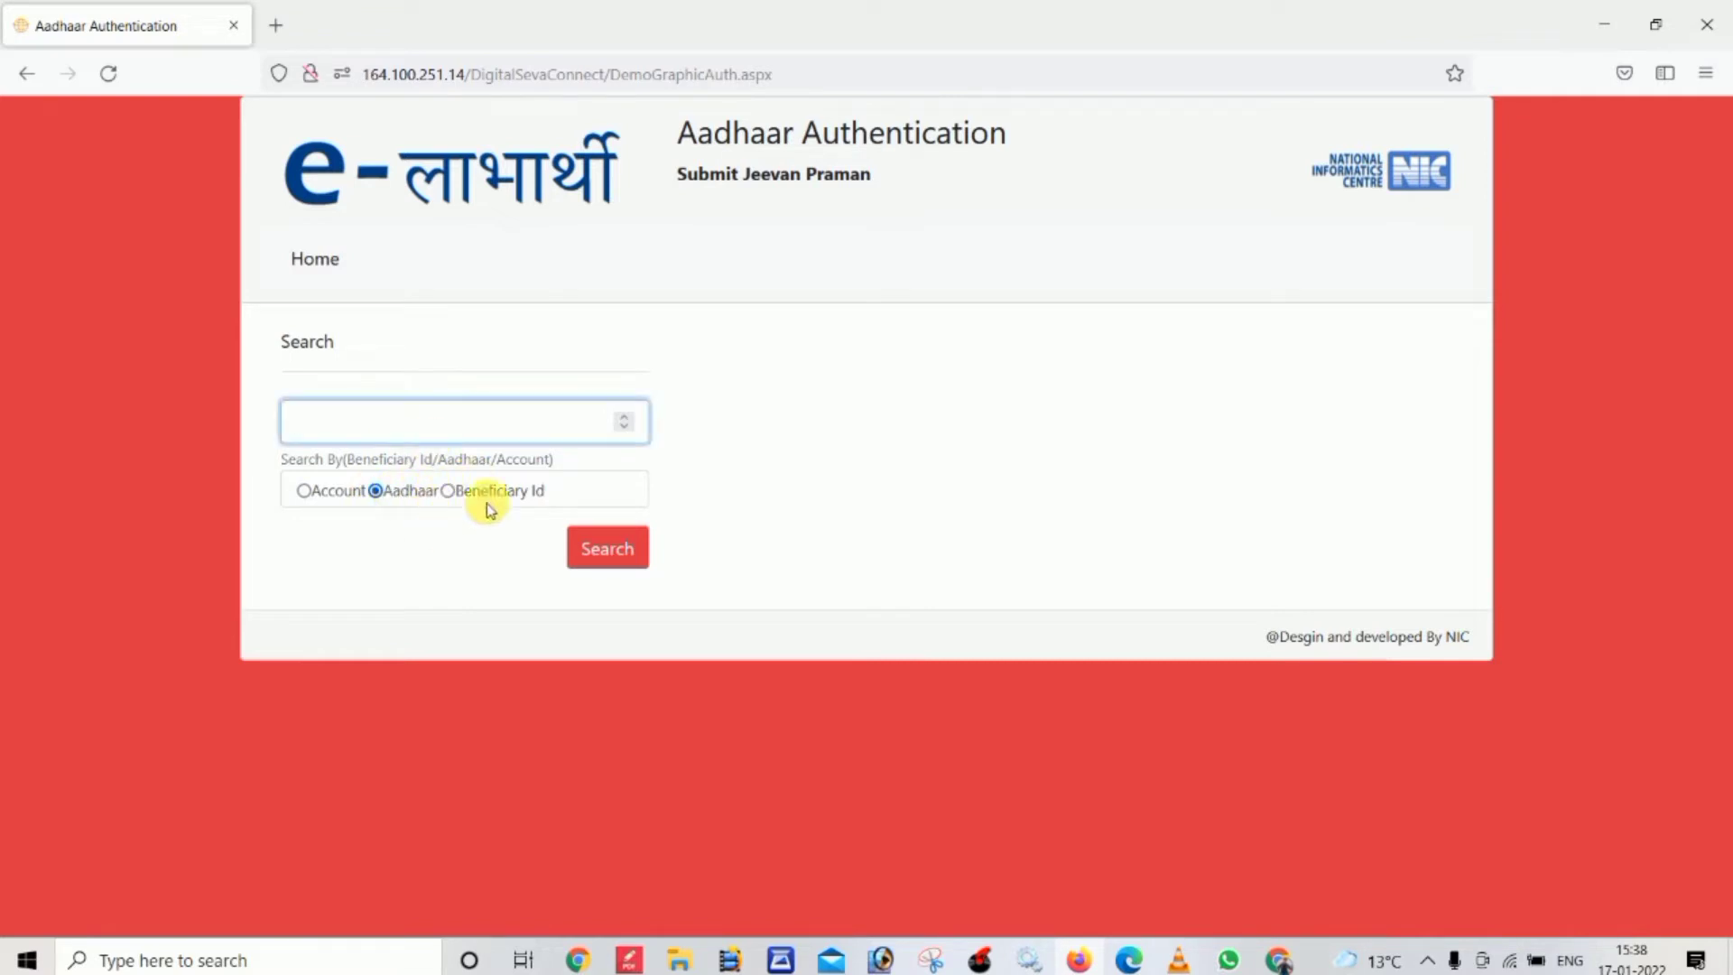
pyautogui.click(449, 491)
pyautogui.click(431, 435)
pyautogui.doubleClick(387, 490)
pyautogui.click(465, 417)
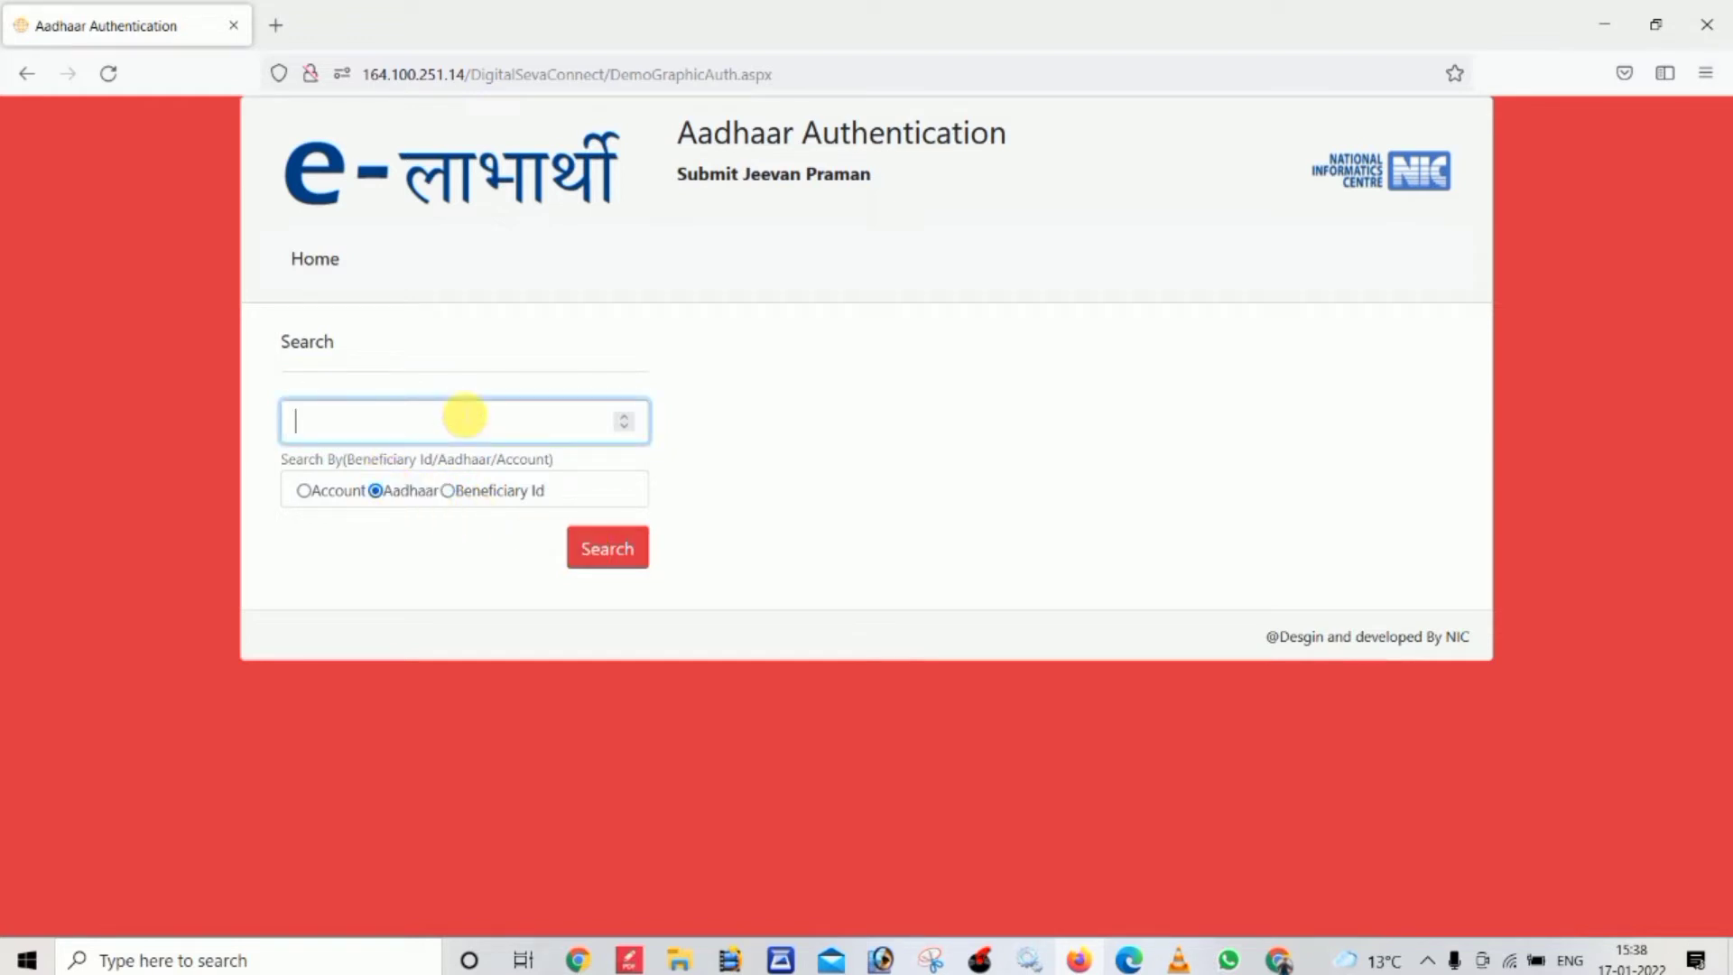
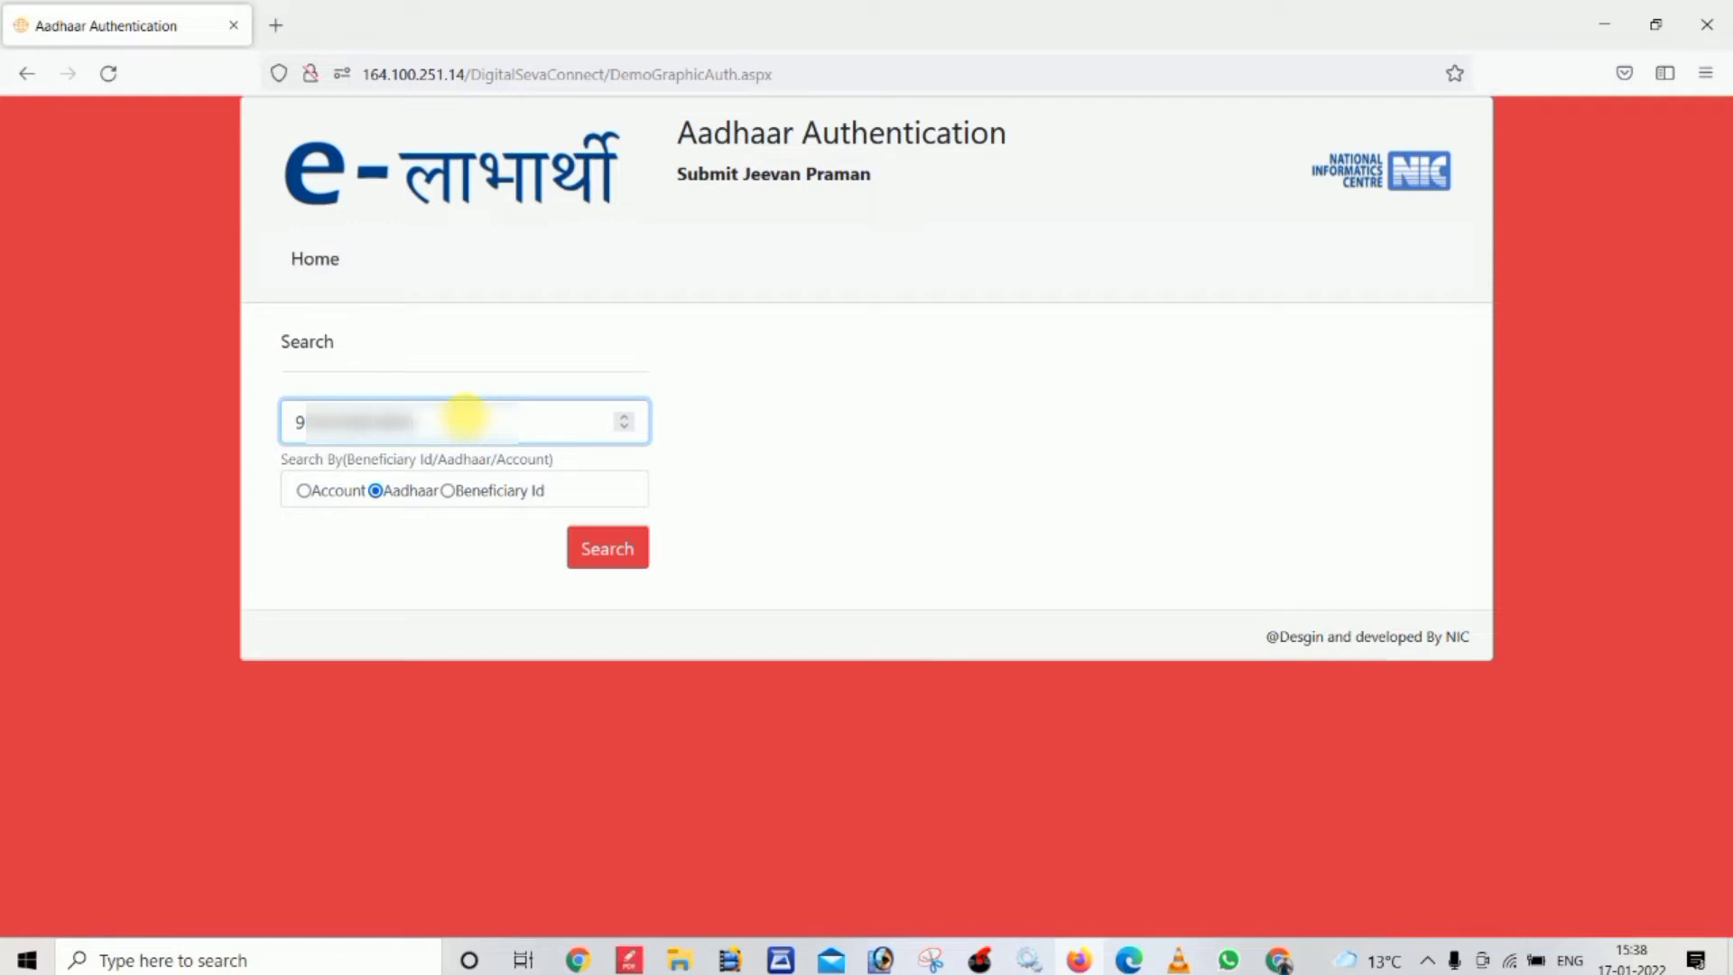
pyautogui.click(605, 554)
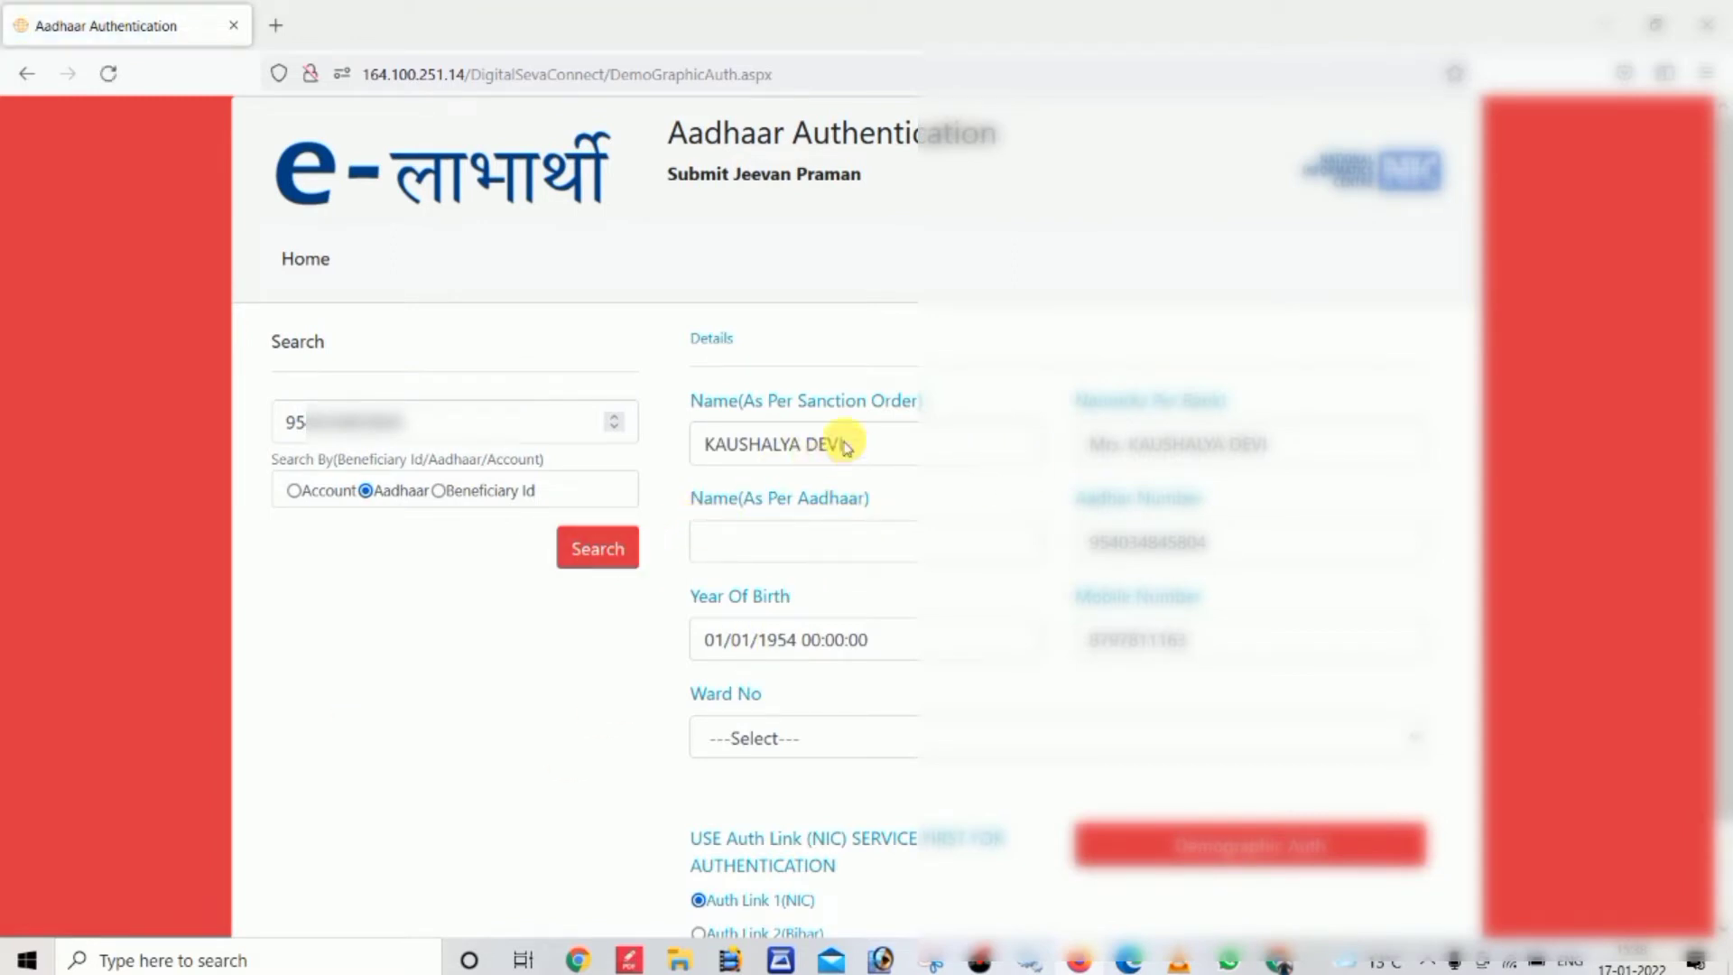
# Copy the sanction-order name into Name (As Per Aadhaar) and set Year Of Birth to 1954
pyautogui.moveTo(846, 444); pyautogui.dragTo(700, 452)
pyautogui.hotkey('ctrl', 'c')
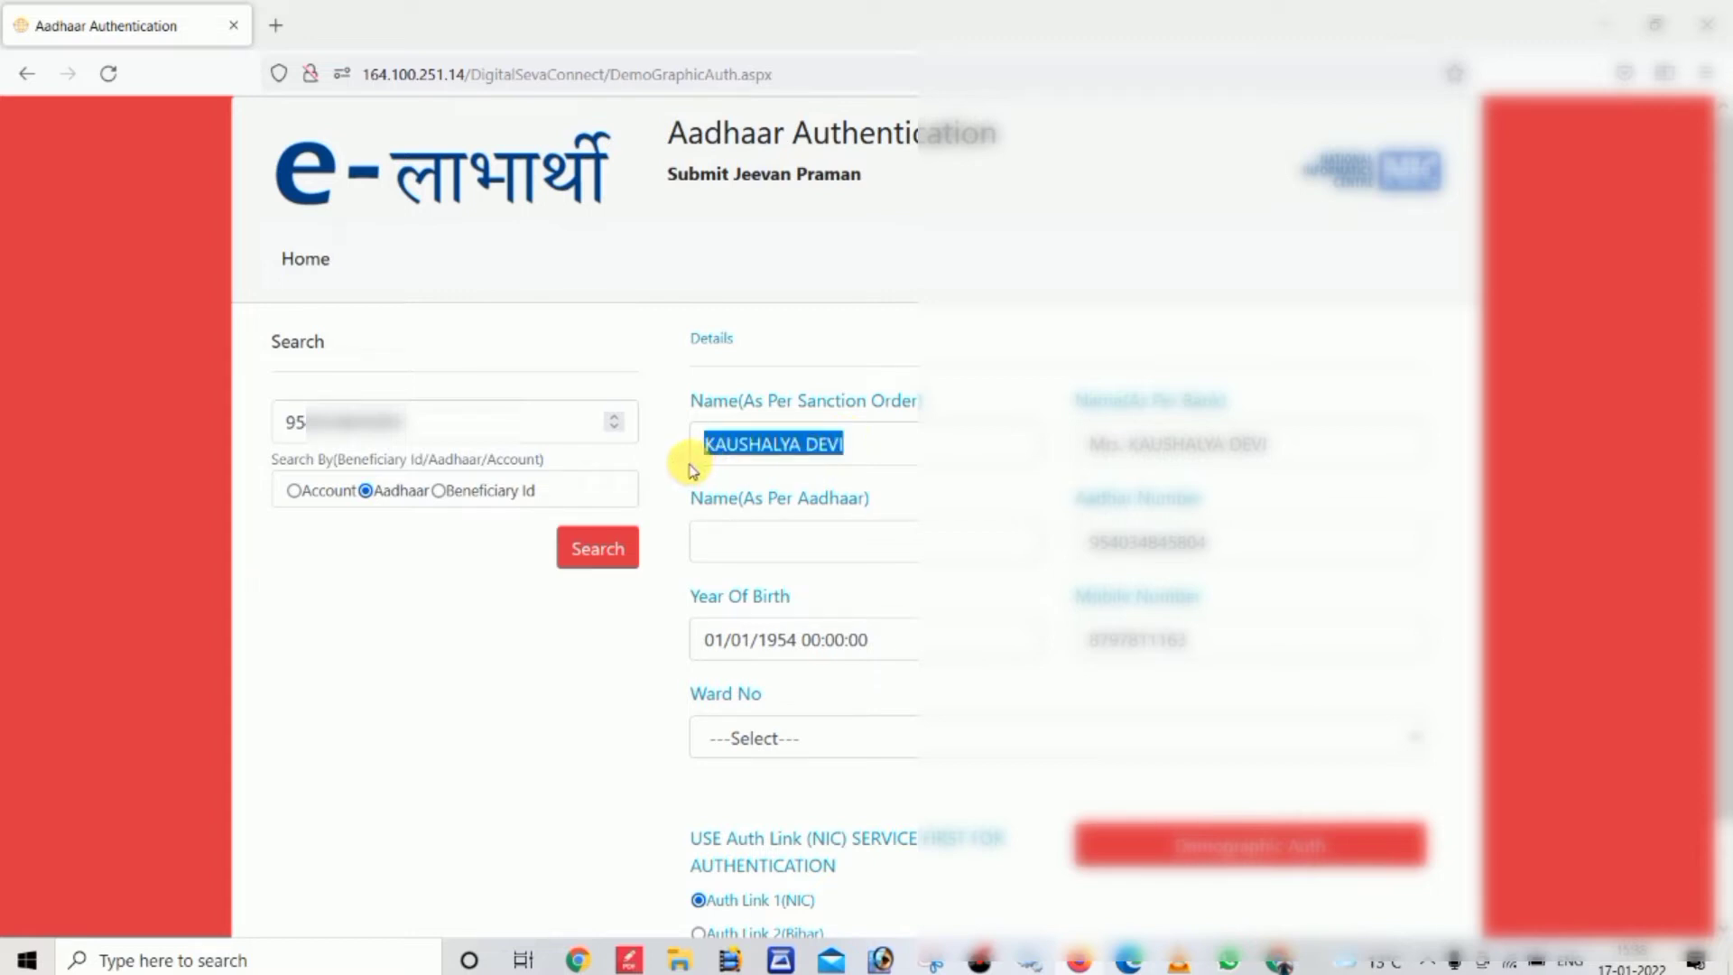
pyautogui.click(751, 535)
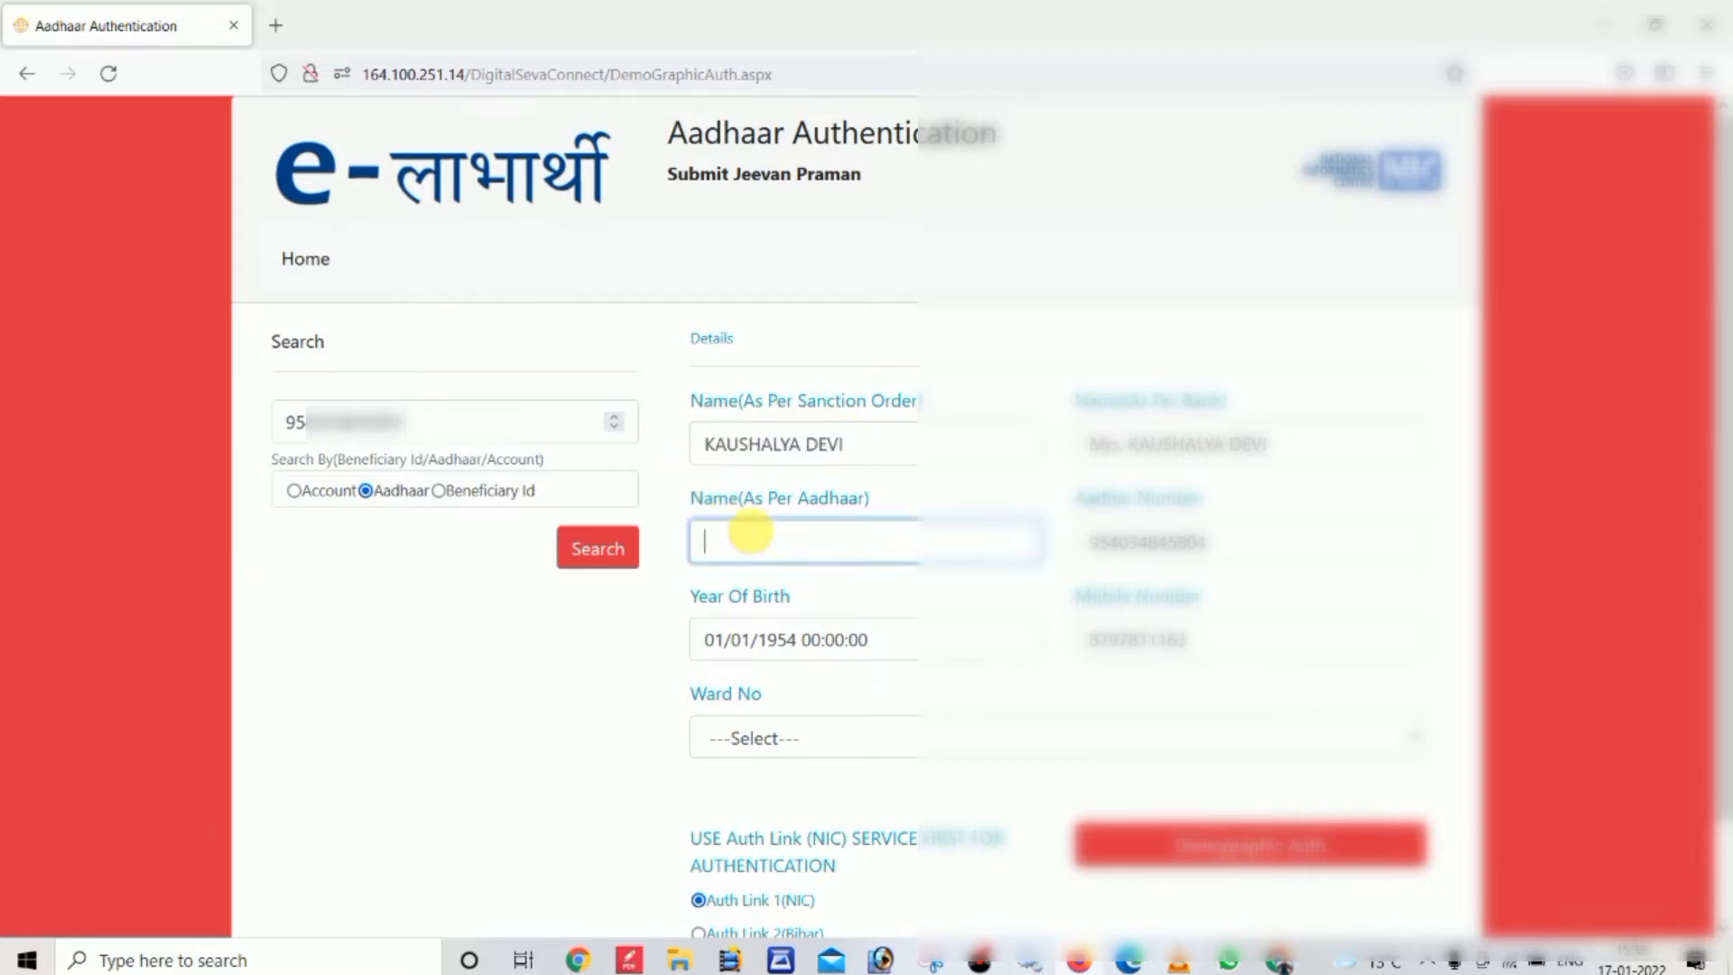
pyautogui.hotkey('ctrl', 'v')
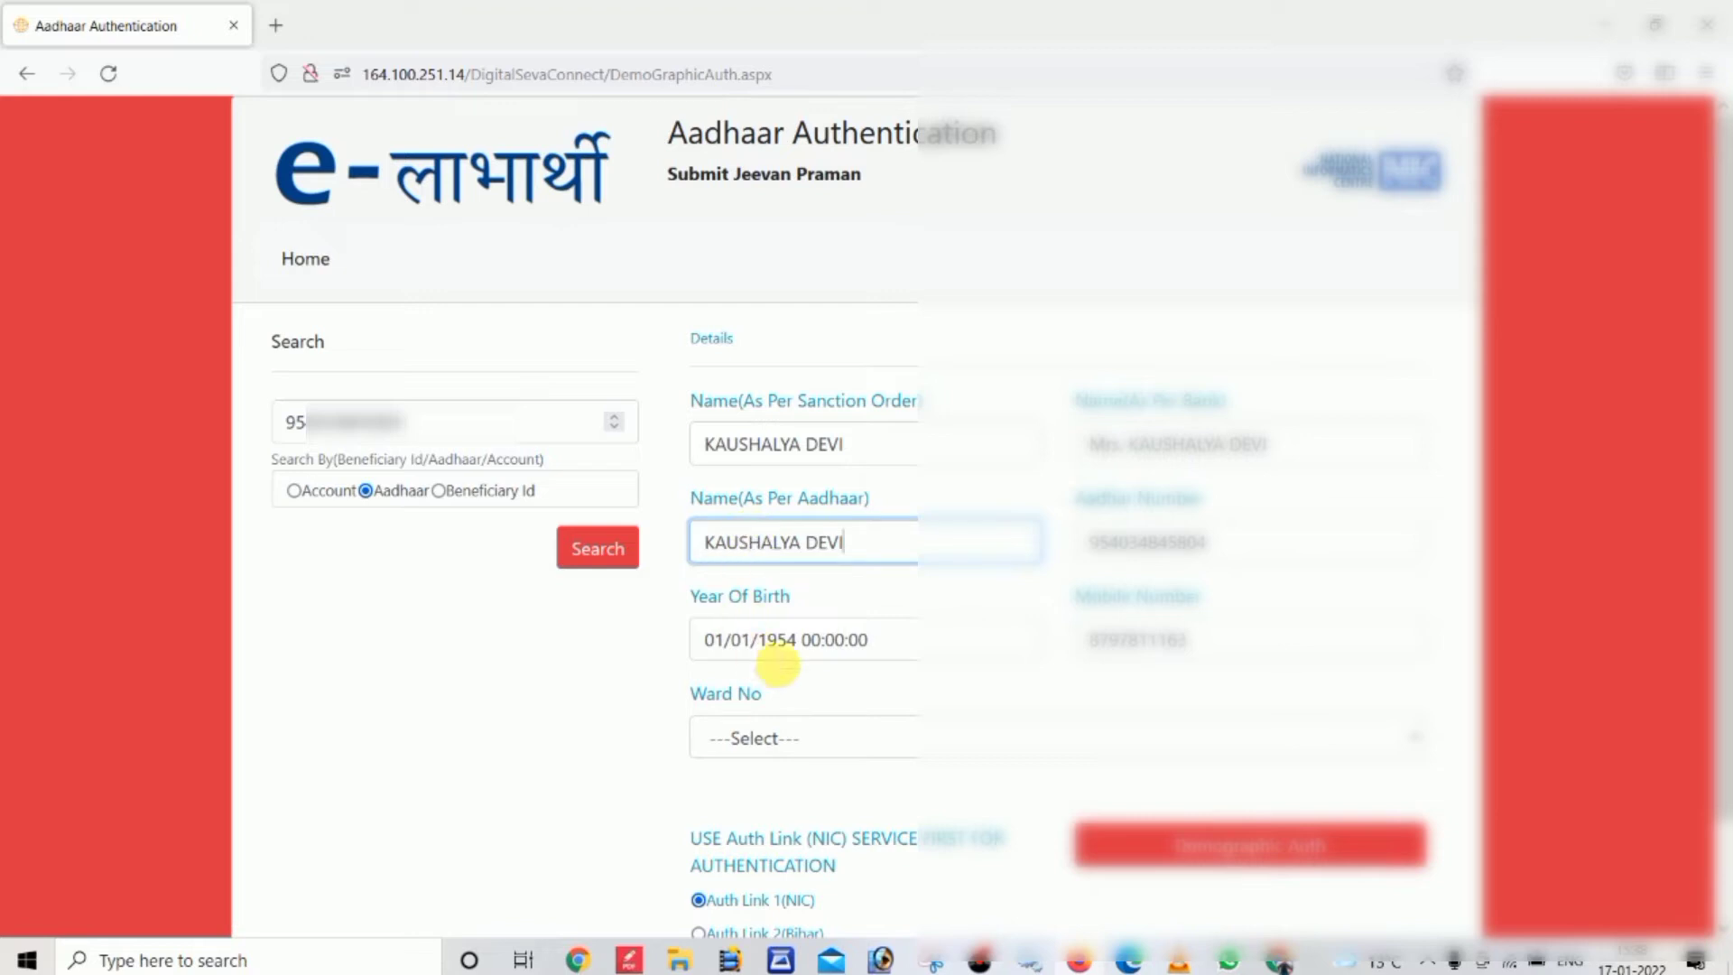
pyautogui.moveTo(897, 638); pyautogui.dragTo(530, 679)
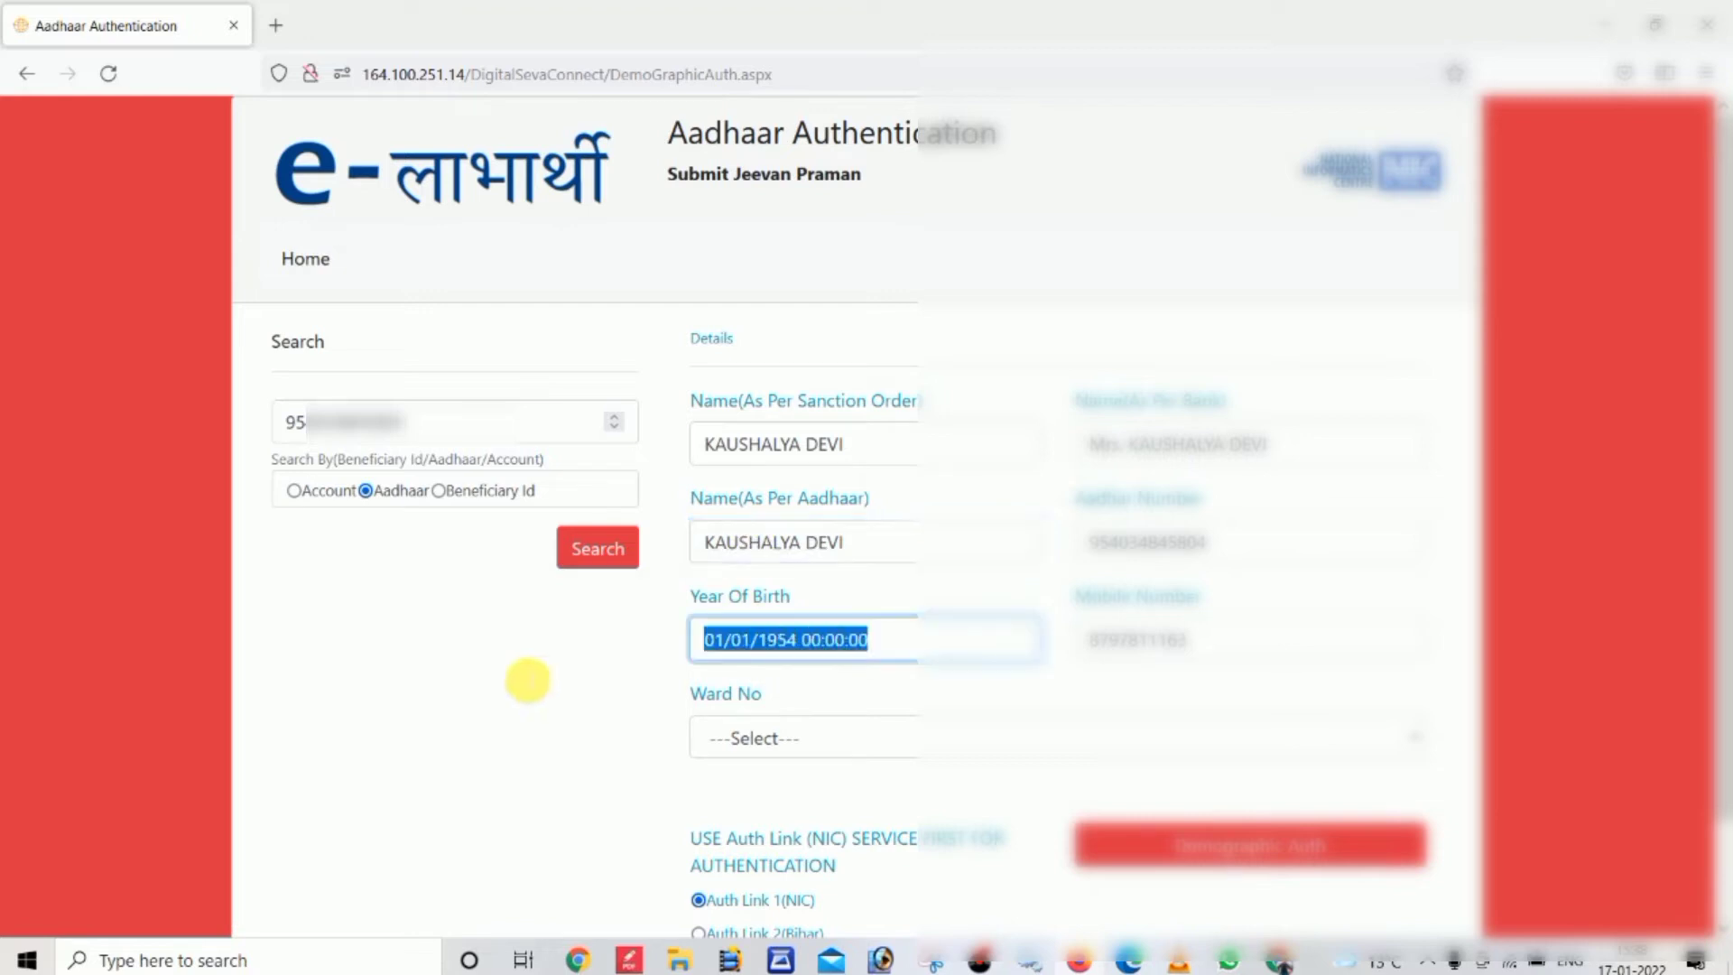
pyautogui.write('1954')
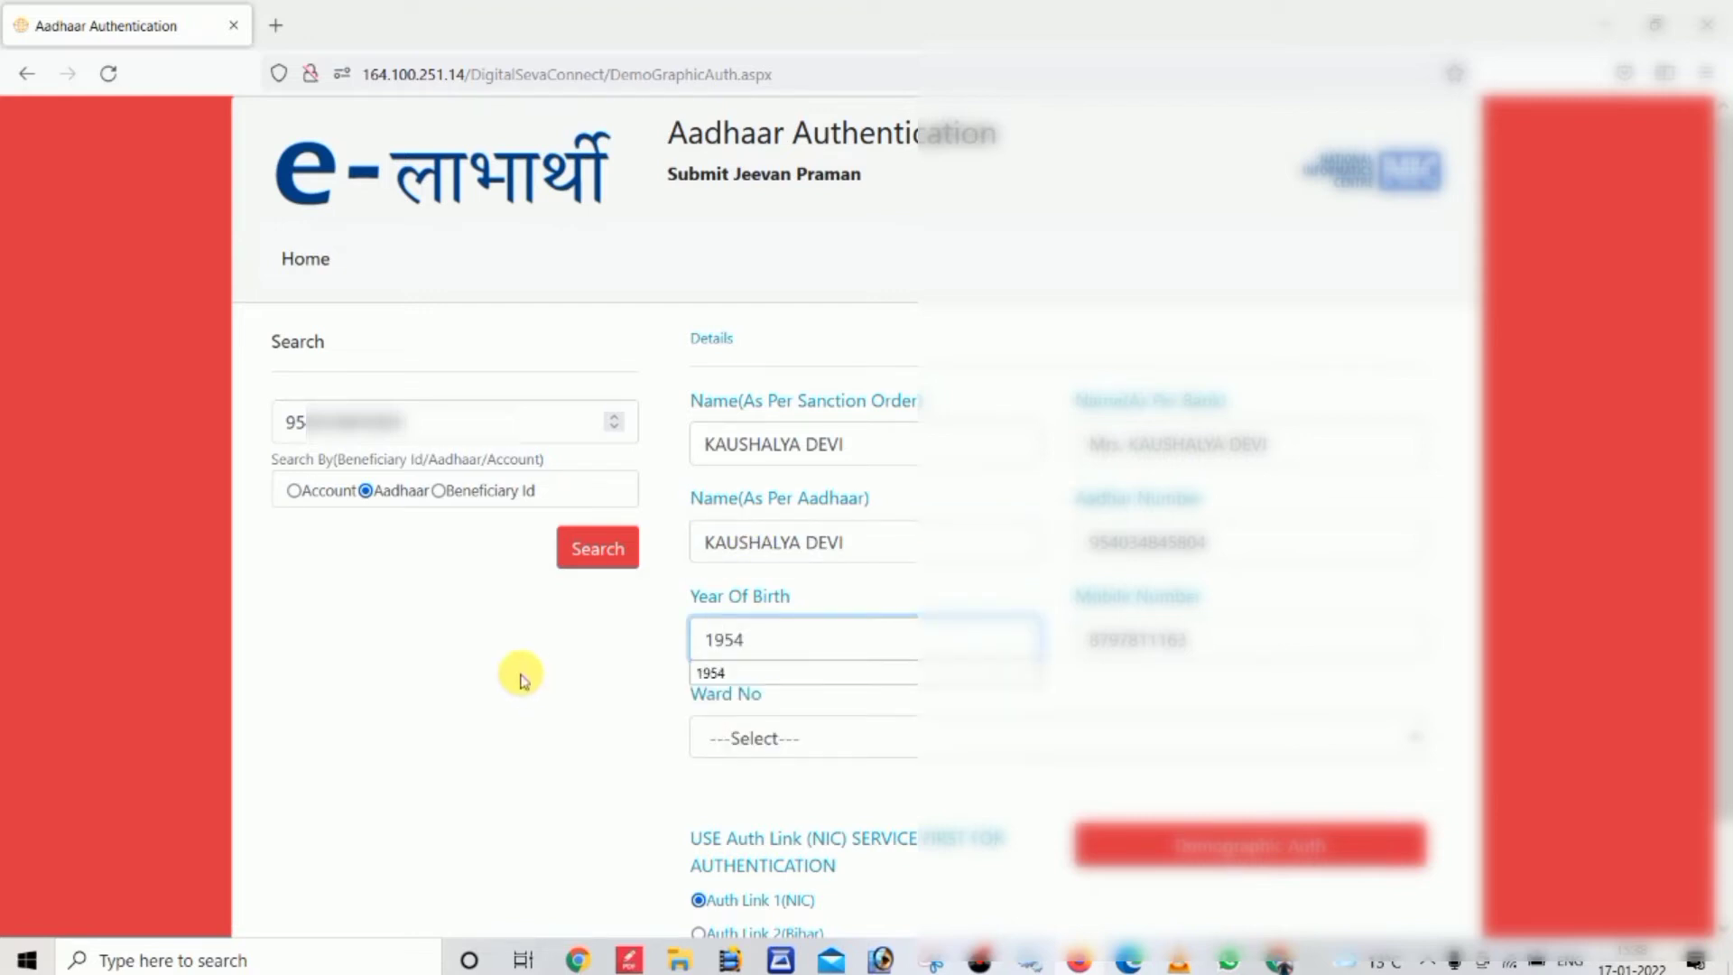
# Choose ward WARD-03 and run Demographic Auth on the pensioner's details
pyautogui.click(882, 755)
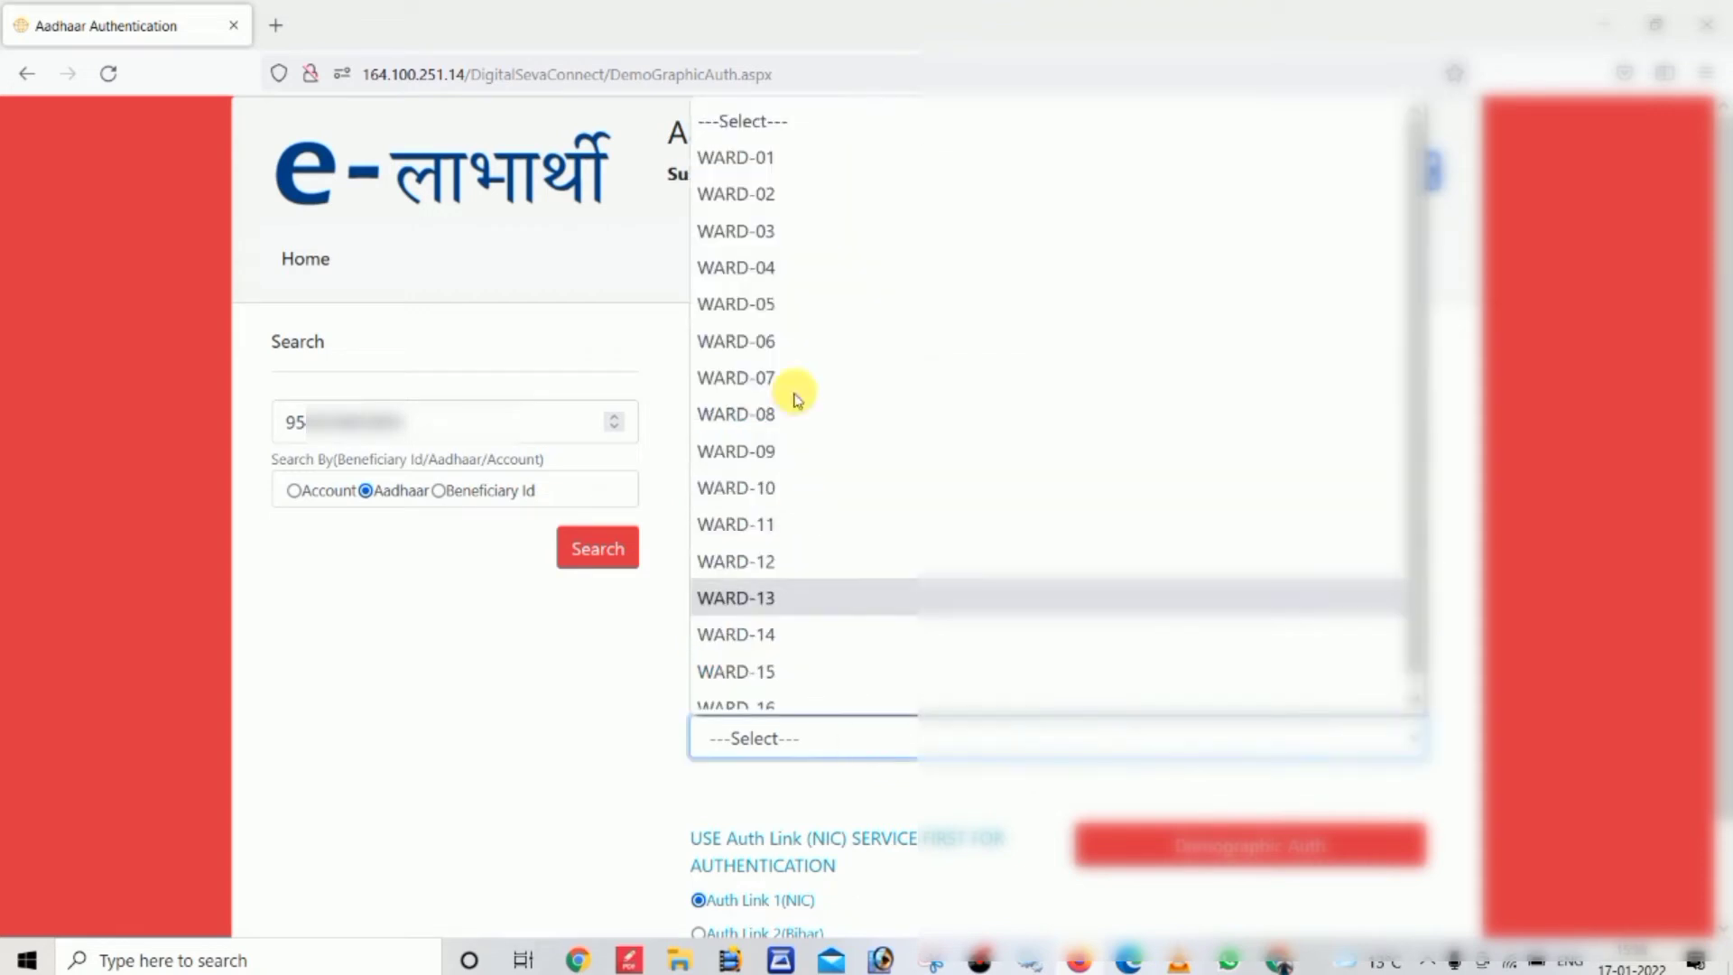
pyautogui.click(747, 231)
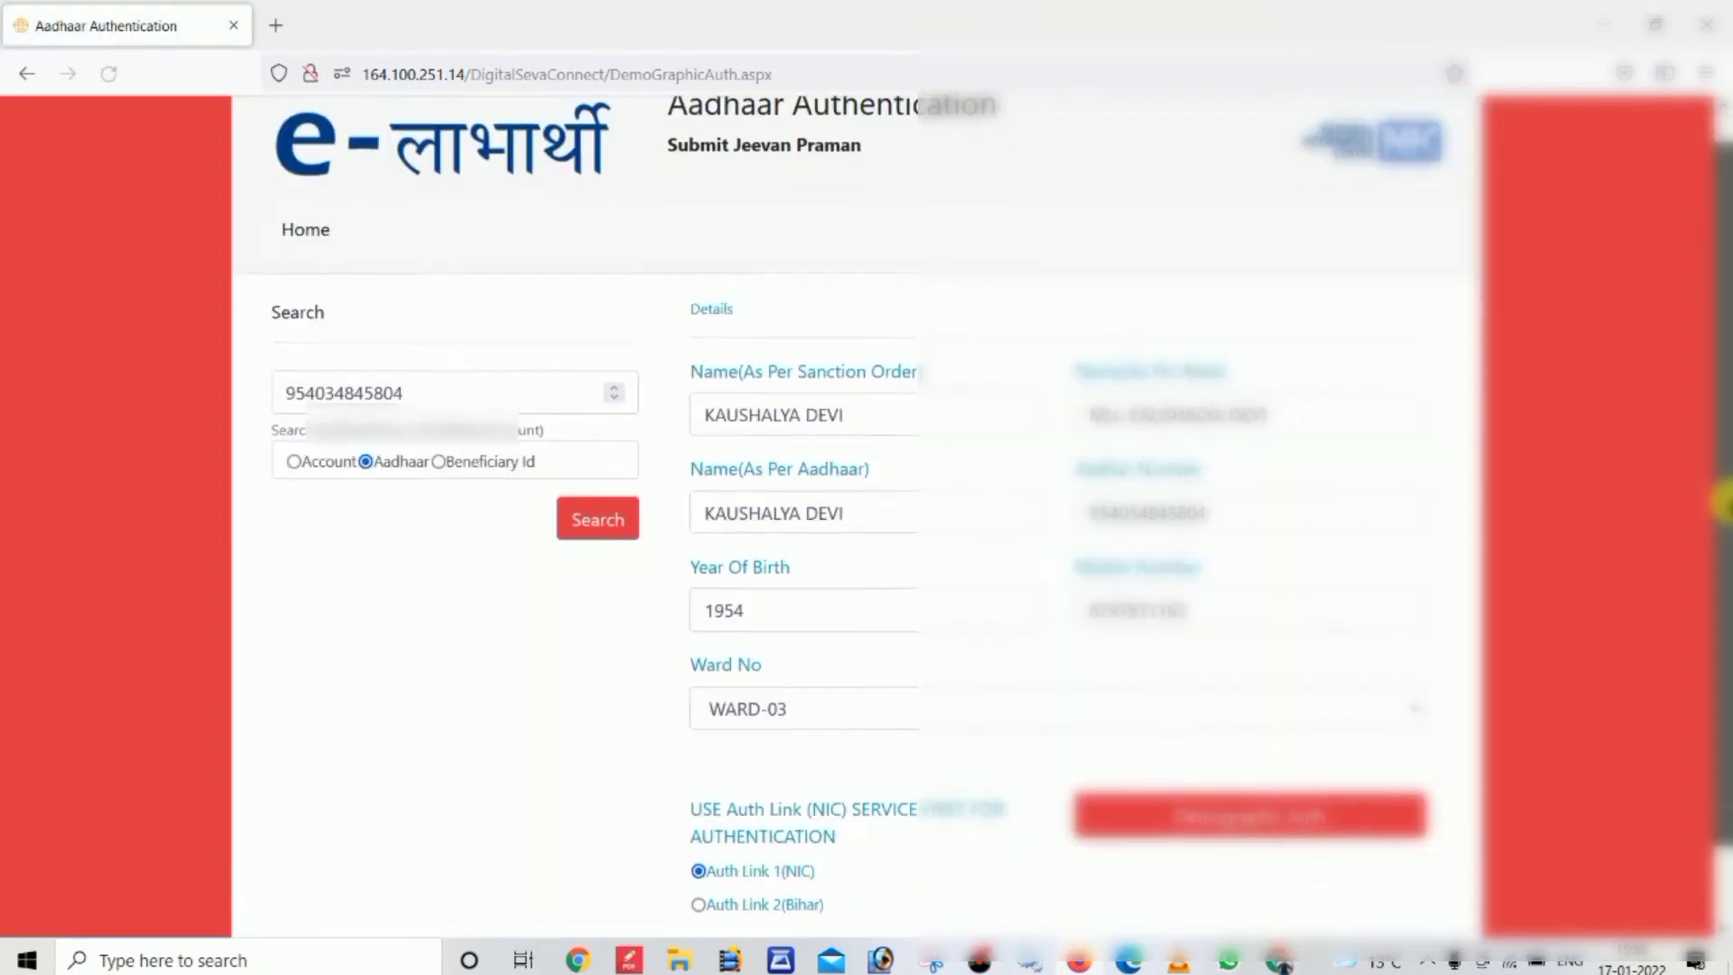
pyautogui.scroll(-1, 1723, 502)
pyautogui.click(1171, 736)
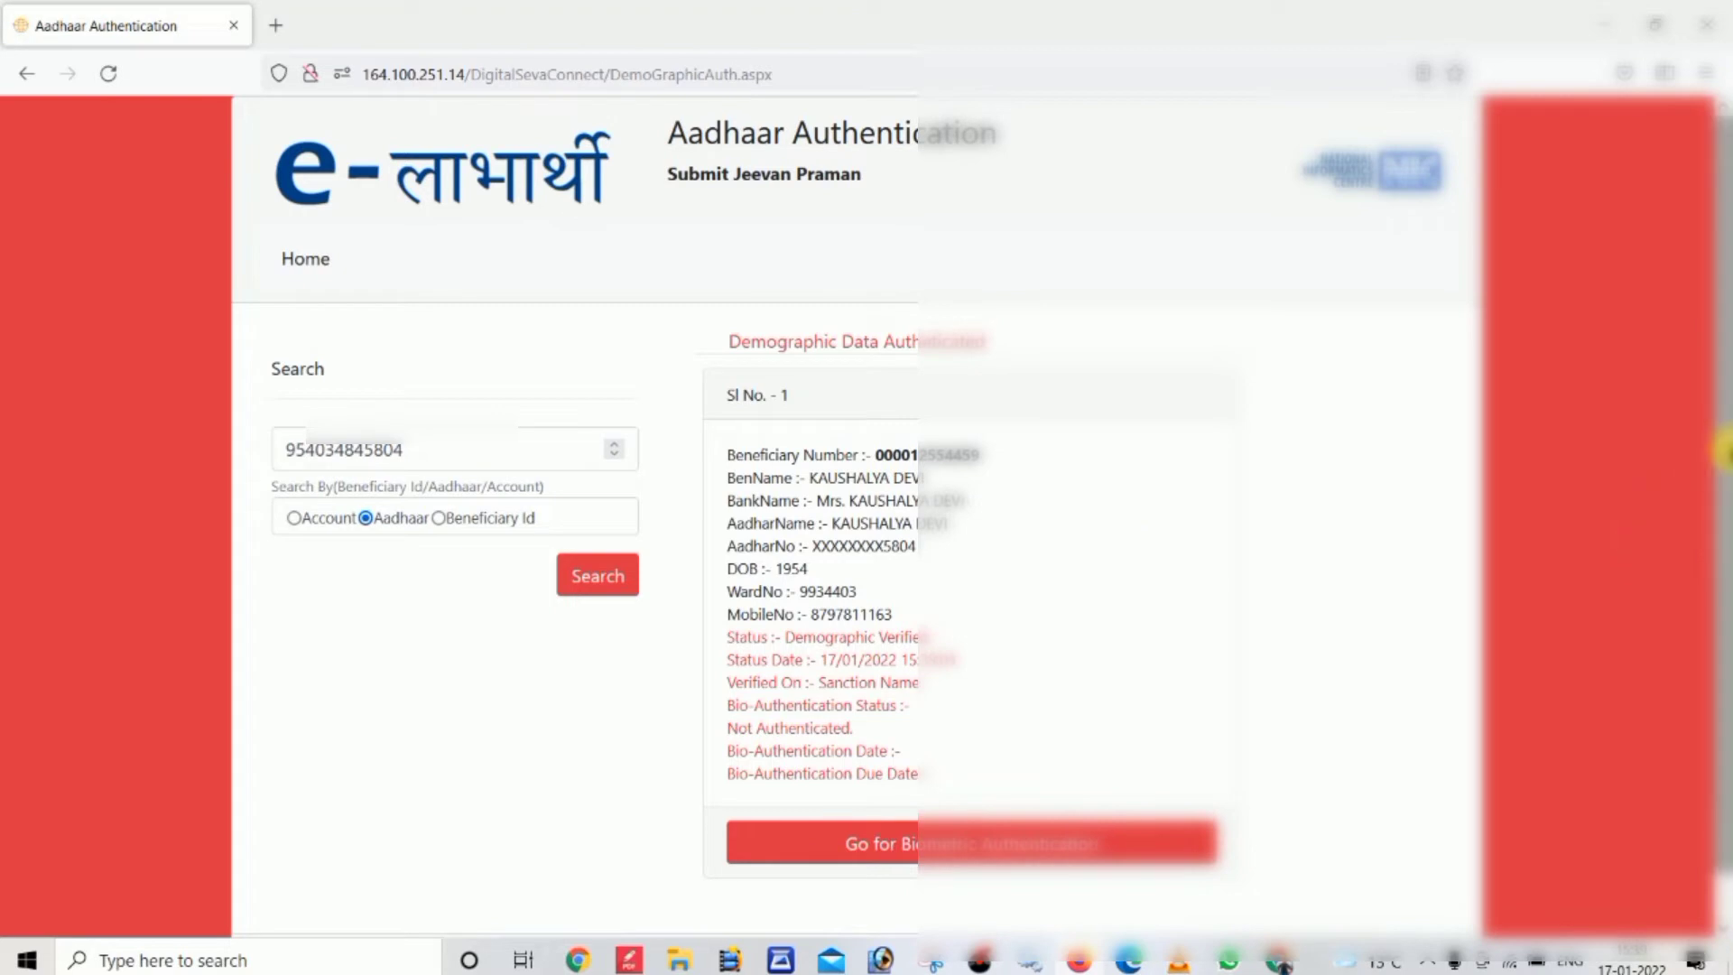
# Continue via Go for Biometric Authentication to the BioAuthentication.aspx page
pyautogui.scroll(-1, 1703, 708)
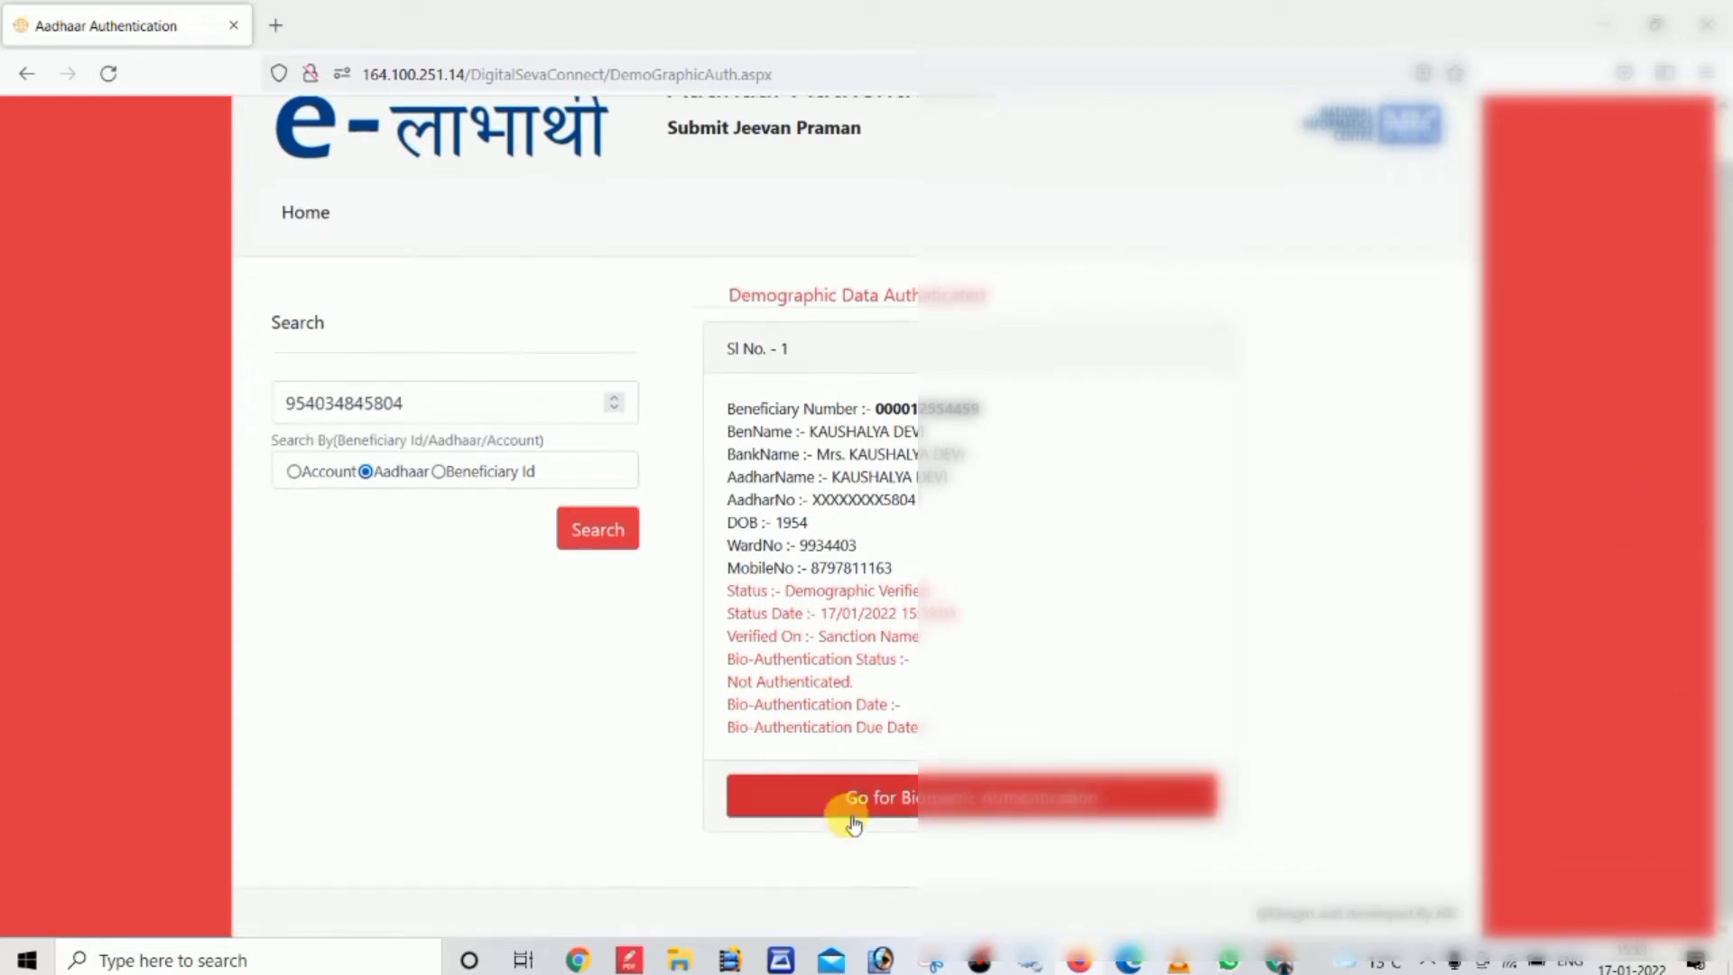
pyautogui.click(881, 798)
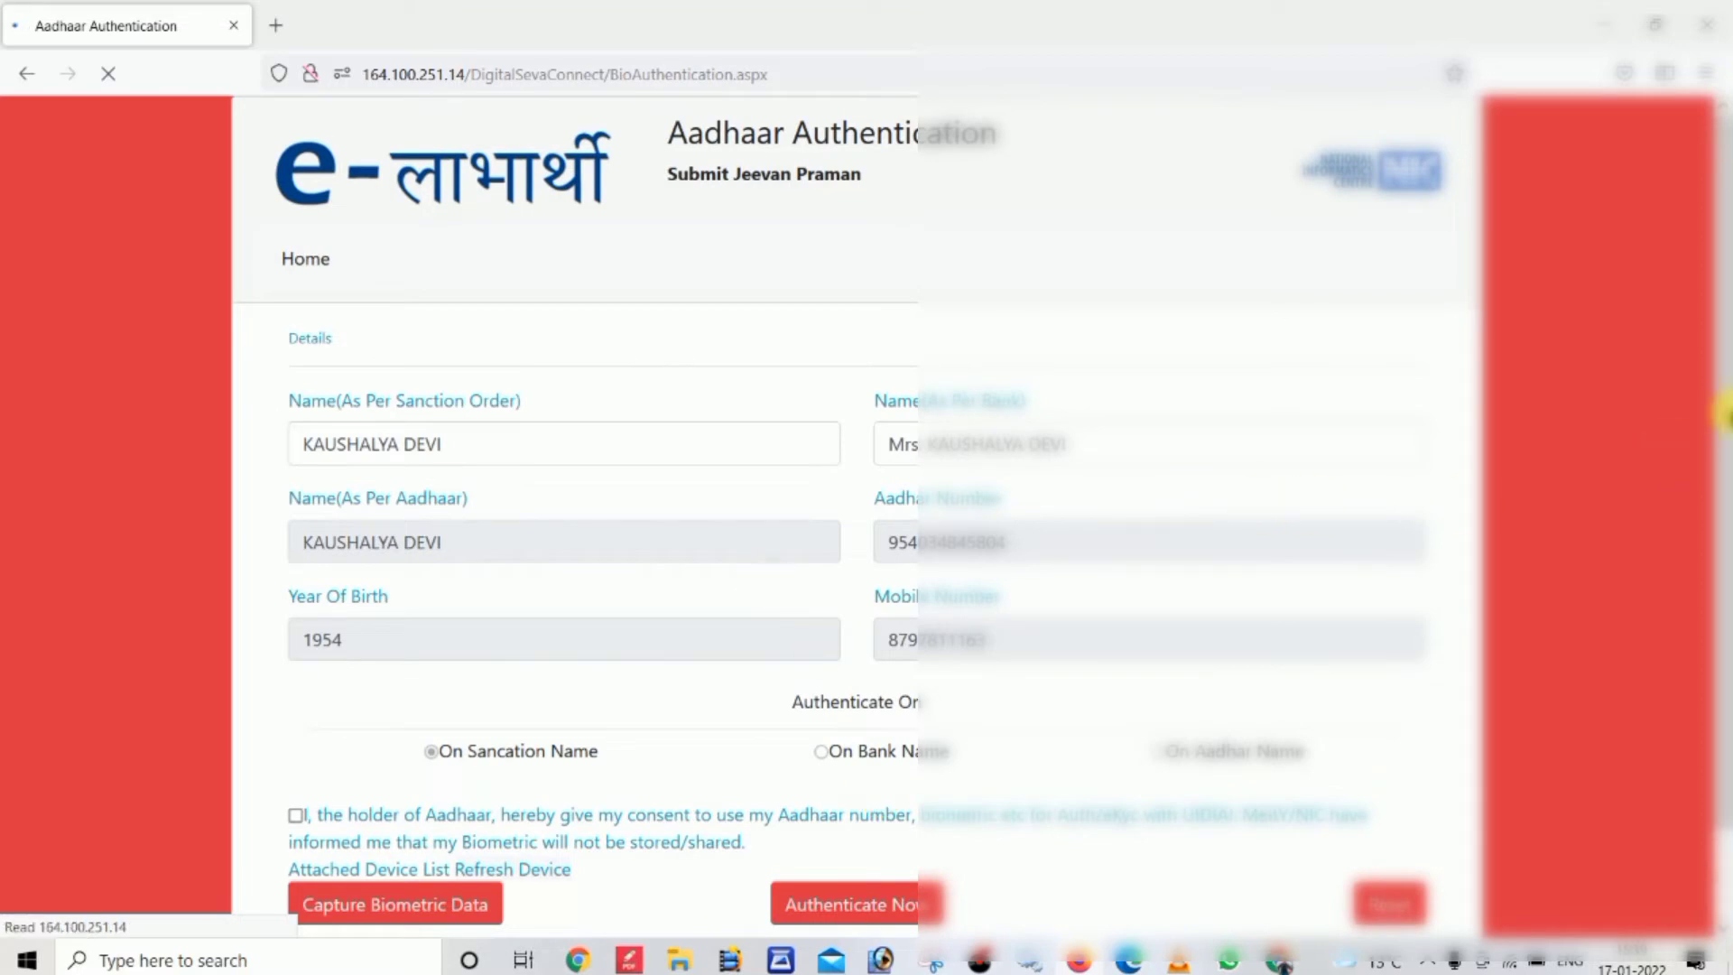
pyautogui.scroll(-1, 1715, 636)
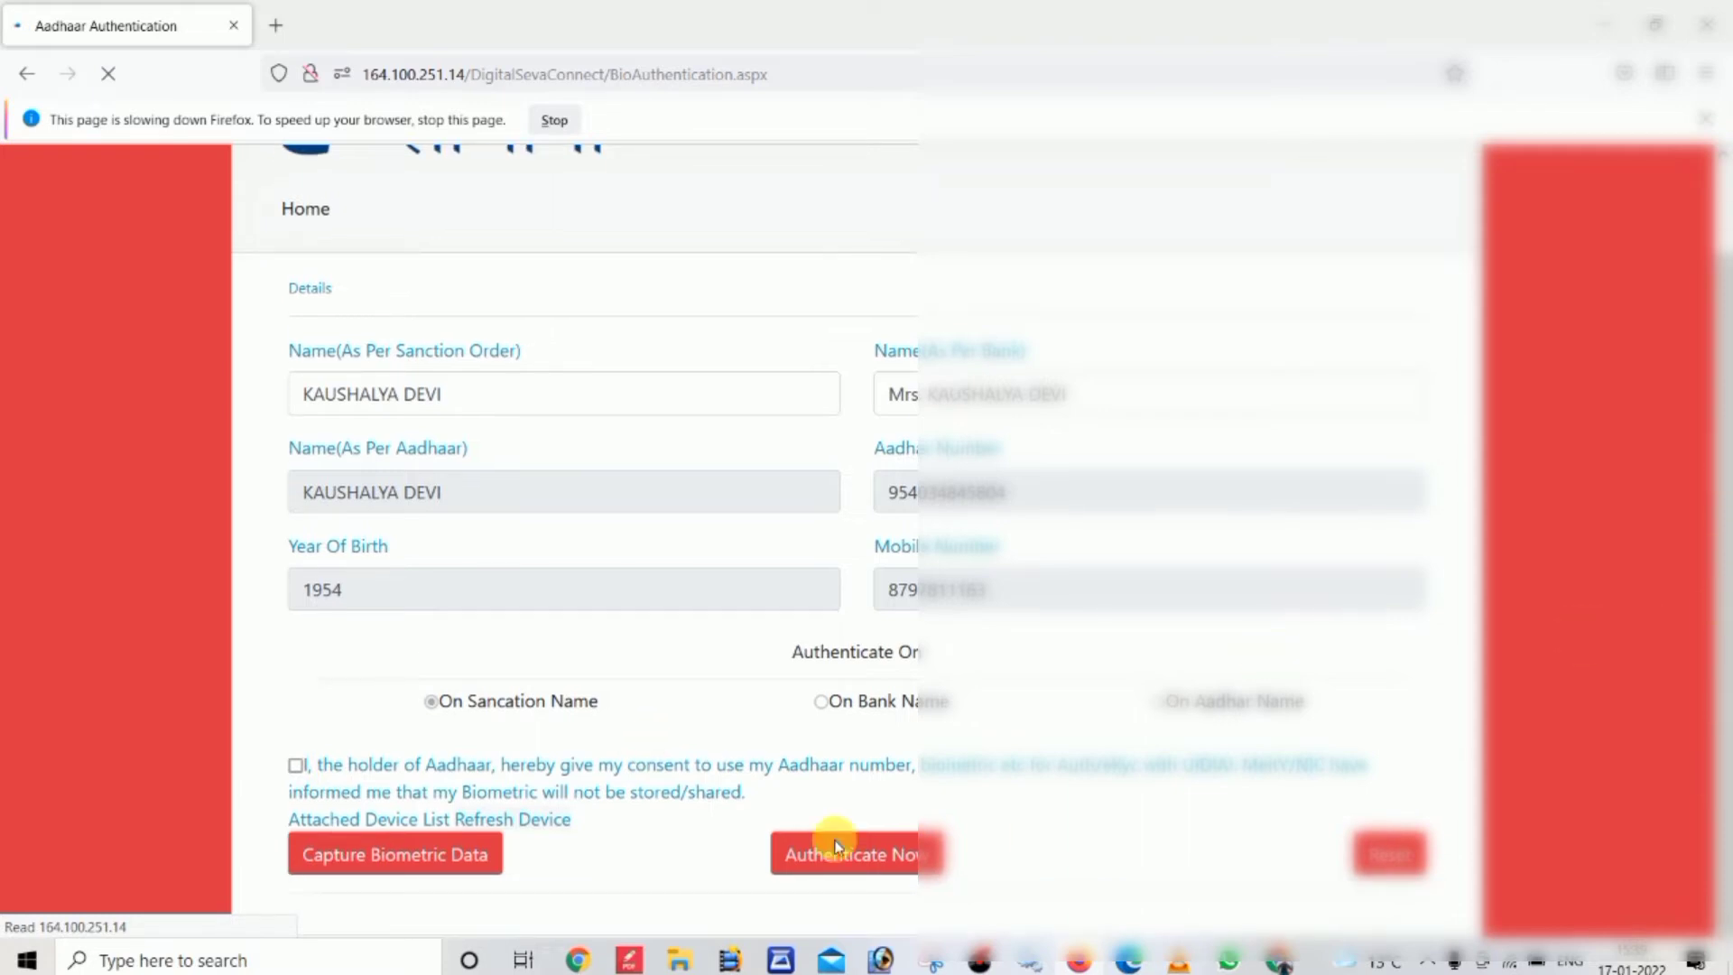
# Give Aadhaar holder consent, select the MORPHO_RD_SERVICE device, and capture the pensioner's fingerprints
pyautogui.click(295, 766)
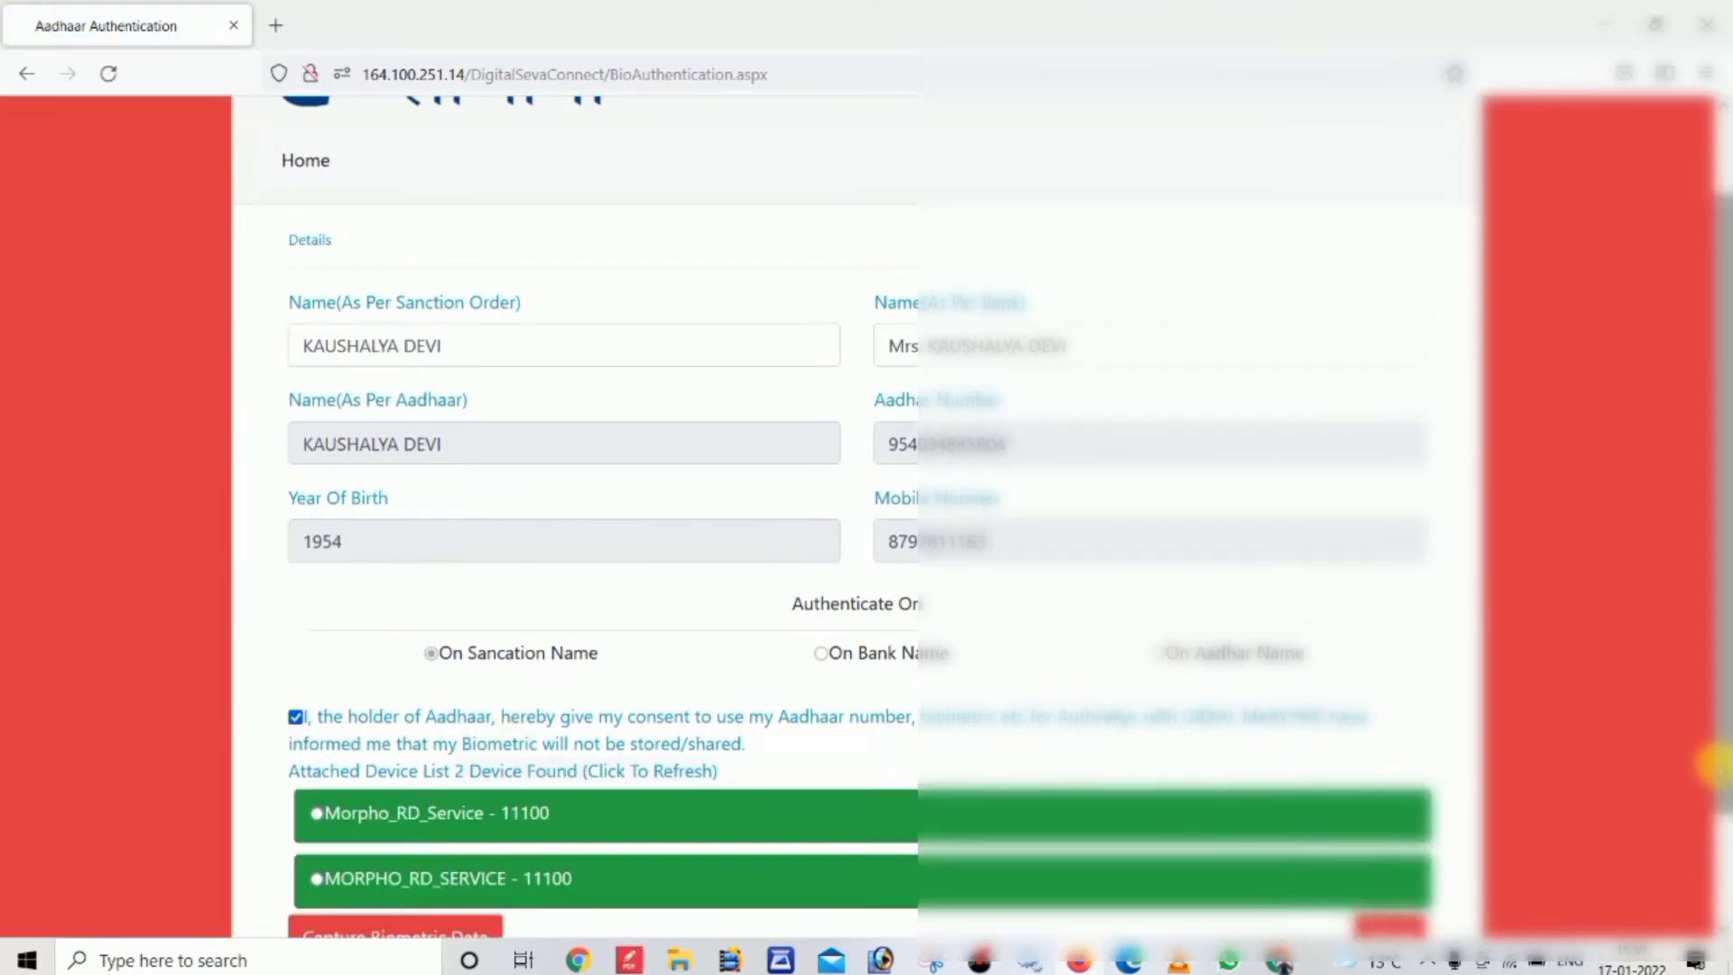
pyautogui.scroll(1, 1715, 763)
pyautogui.scroll(-2, 1715, 762)
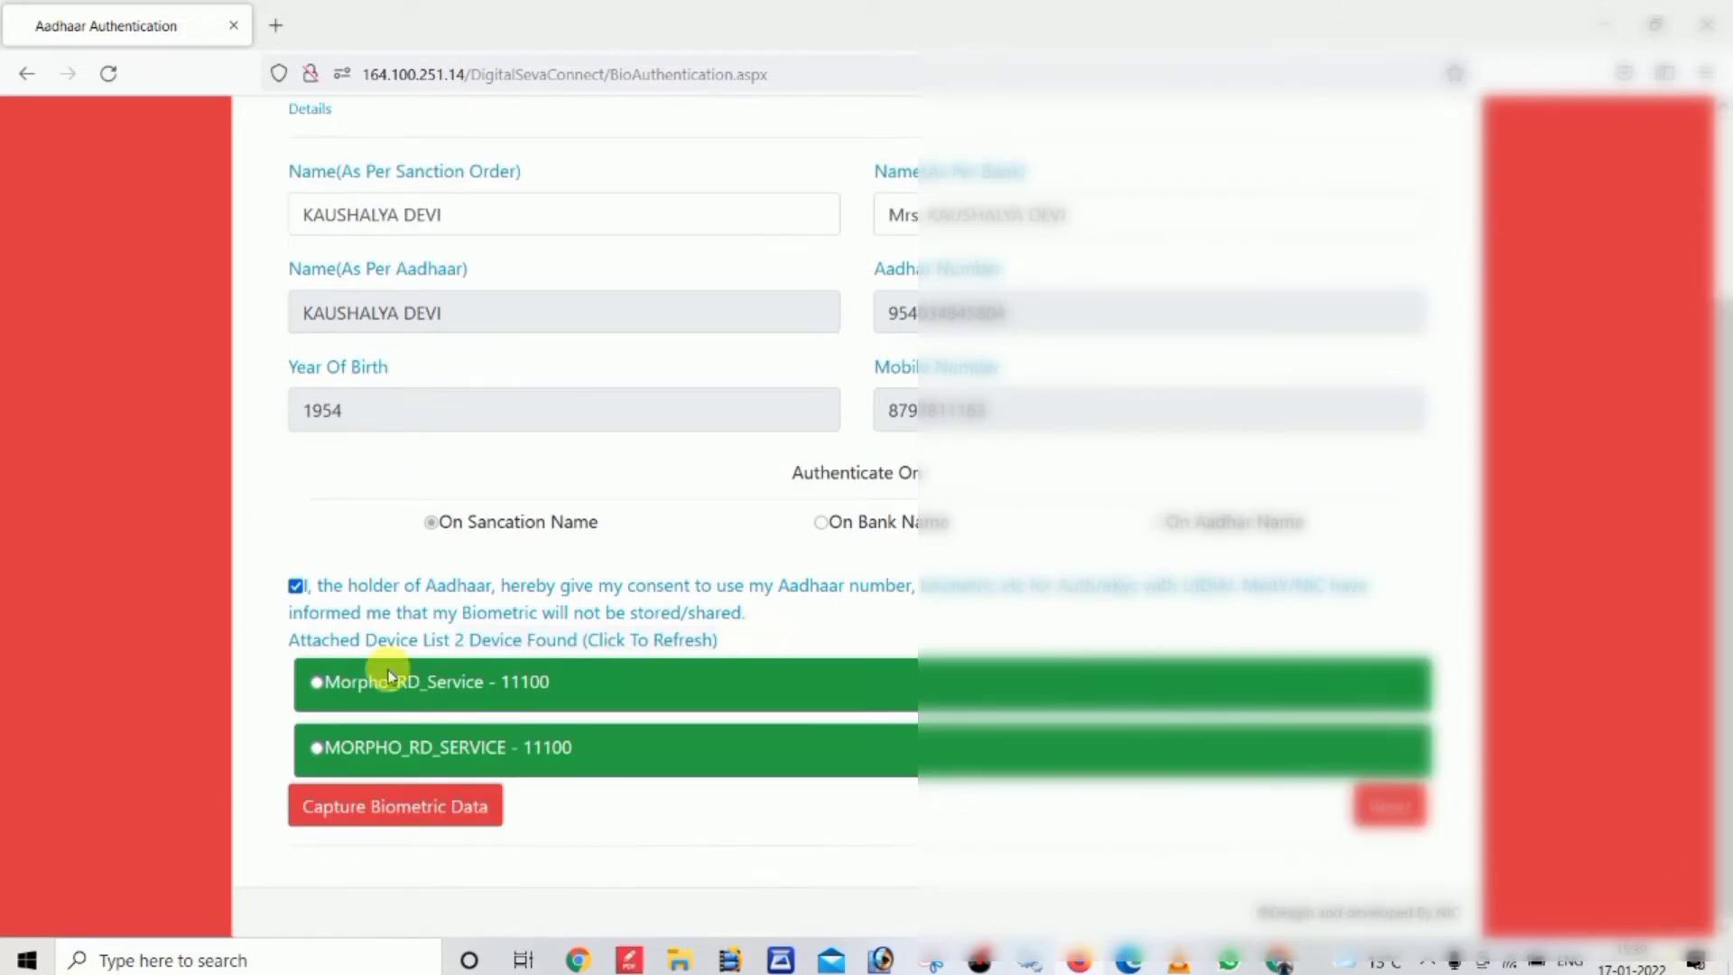
pyautogui.click(317, 684)
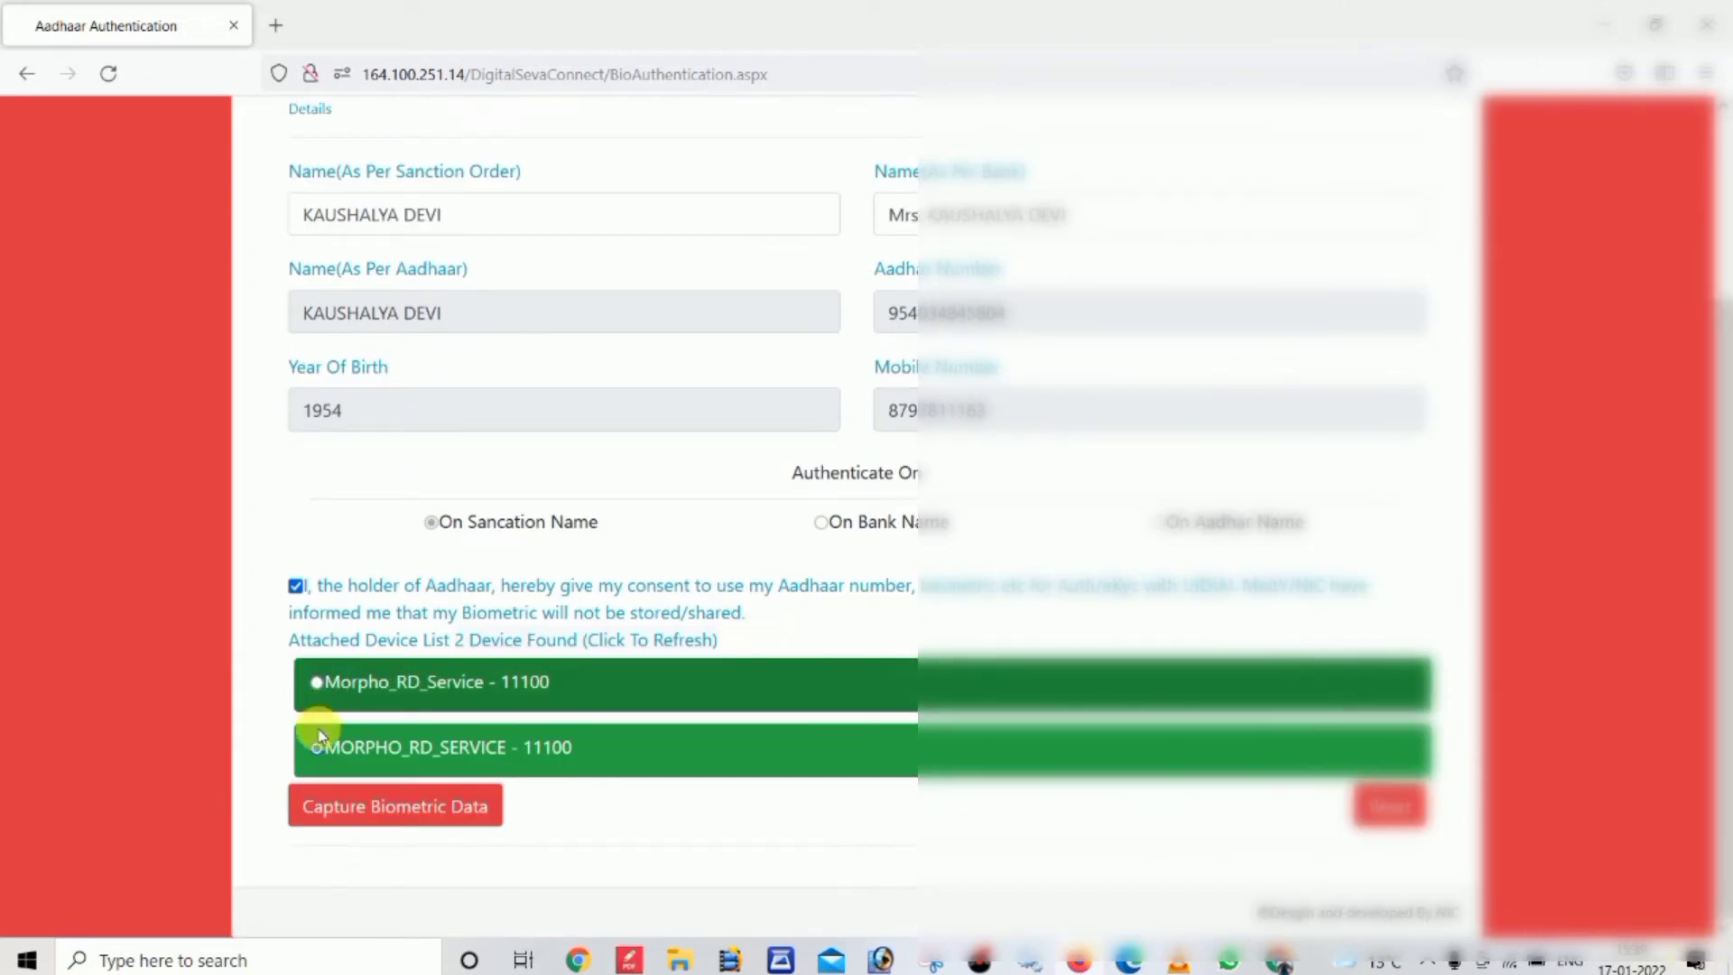
pyautogui.scroll(1, 362, 811)
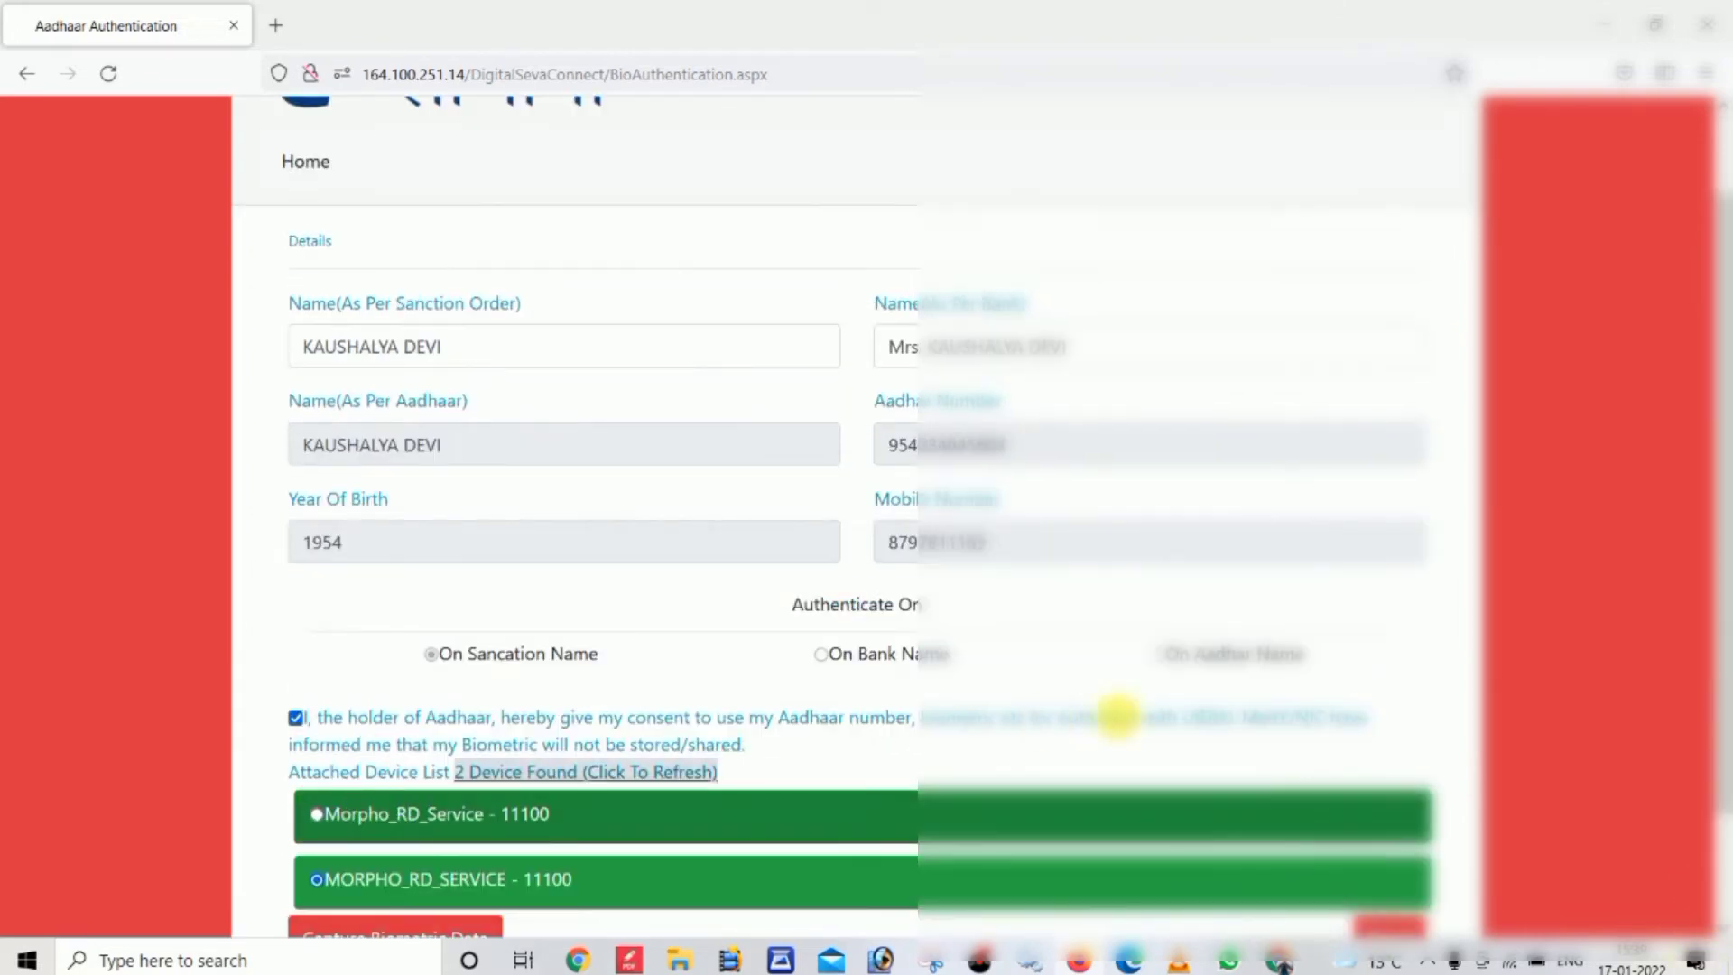
pyautogui.scroll(-1, 1210, 778)
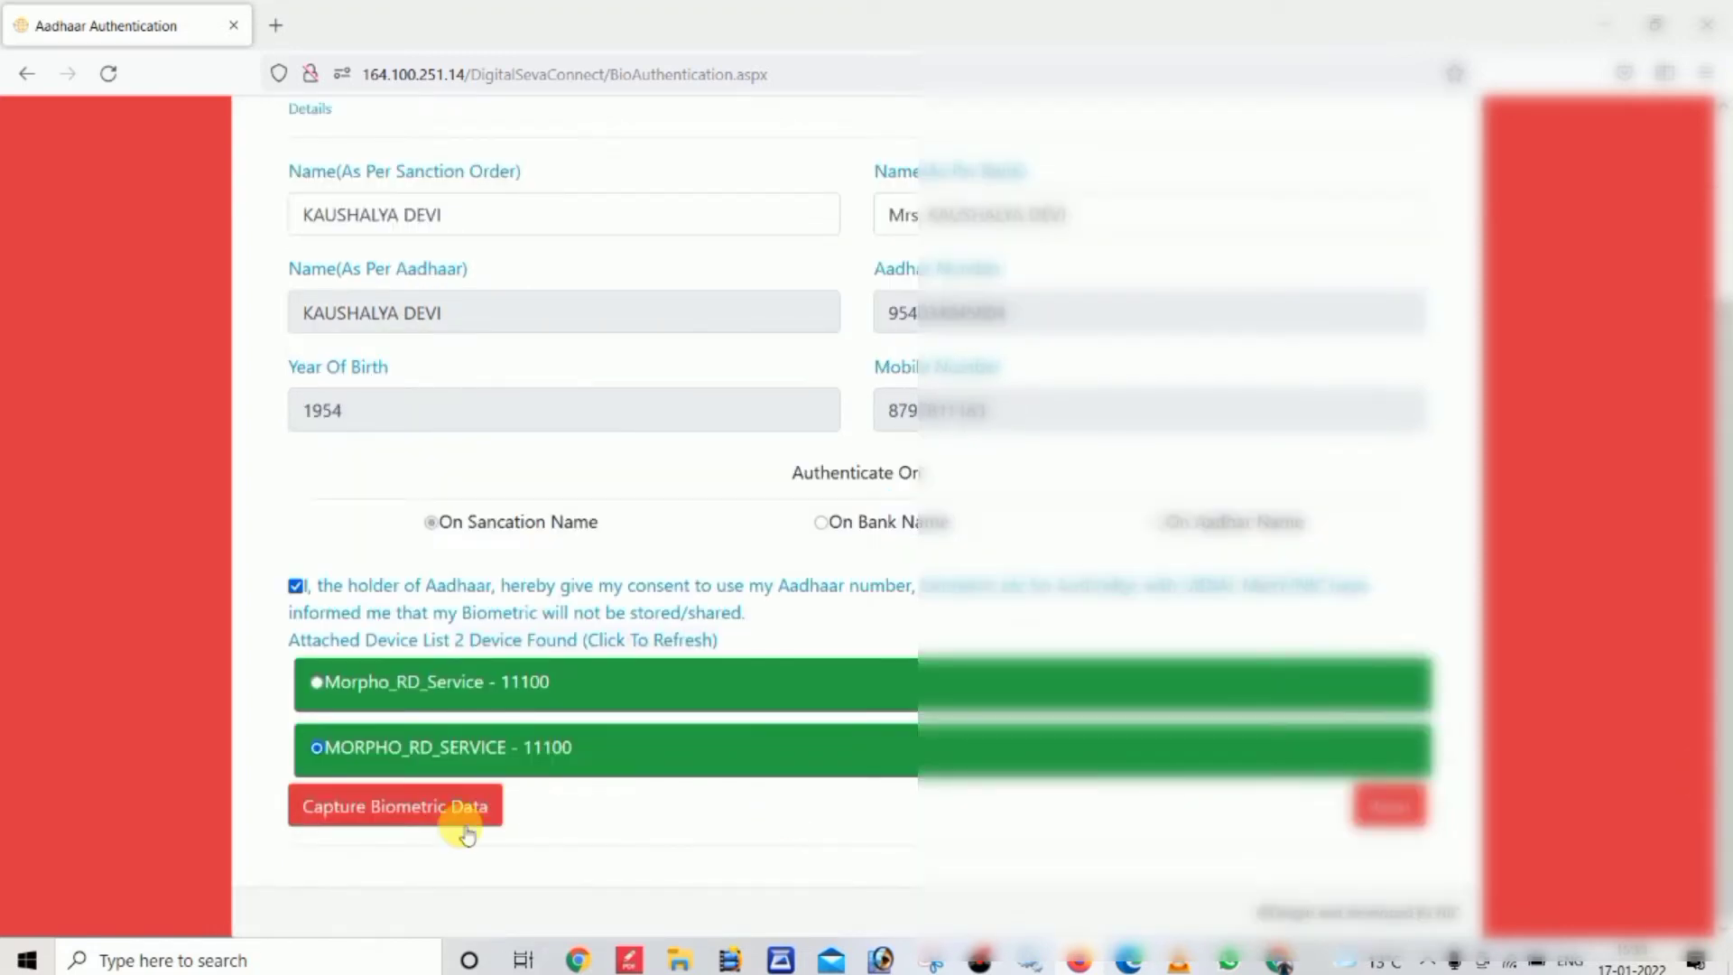
pyautogui.click(414, 809)
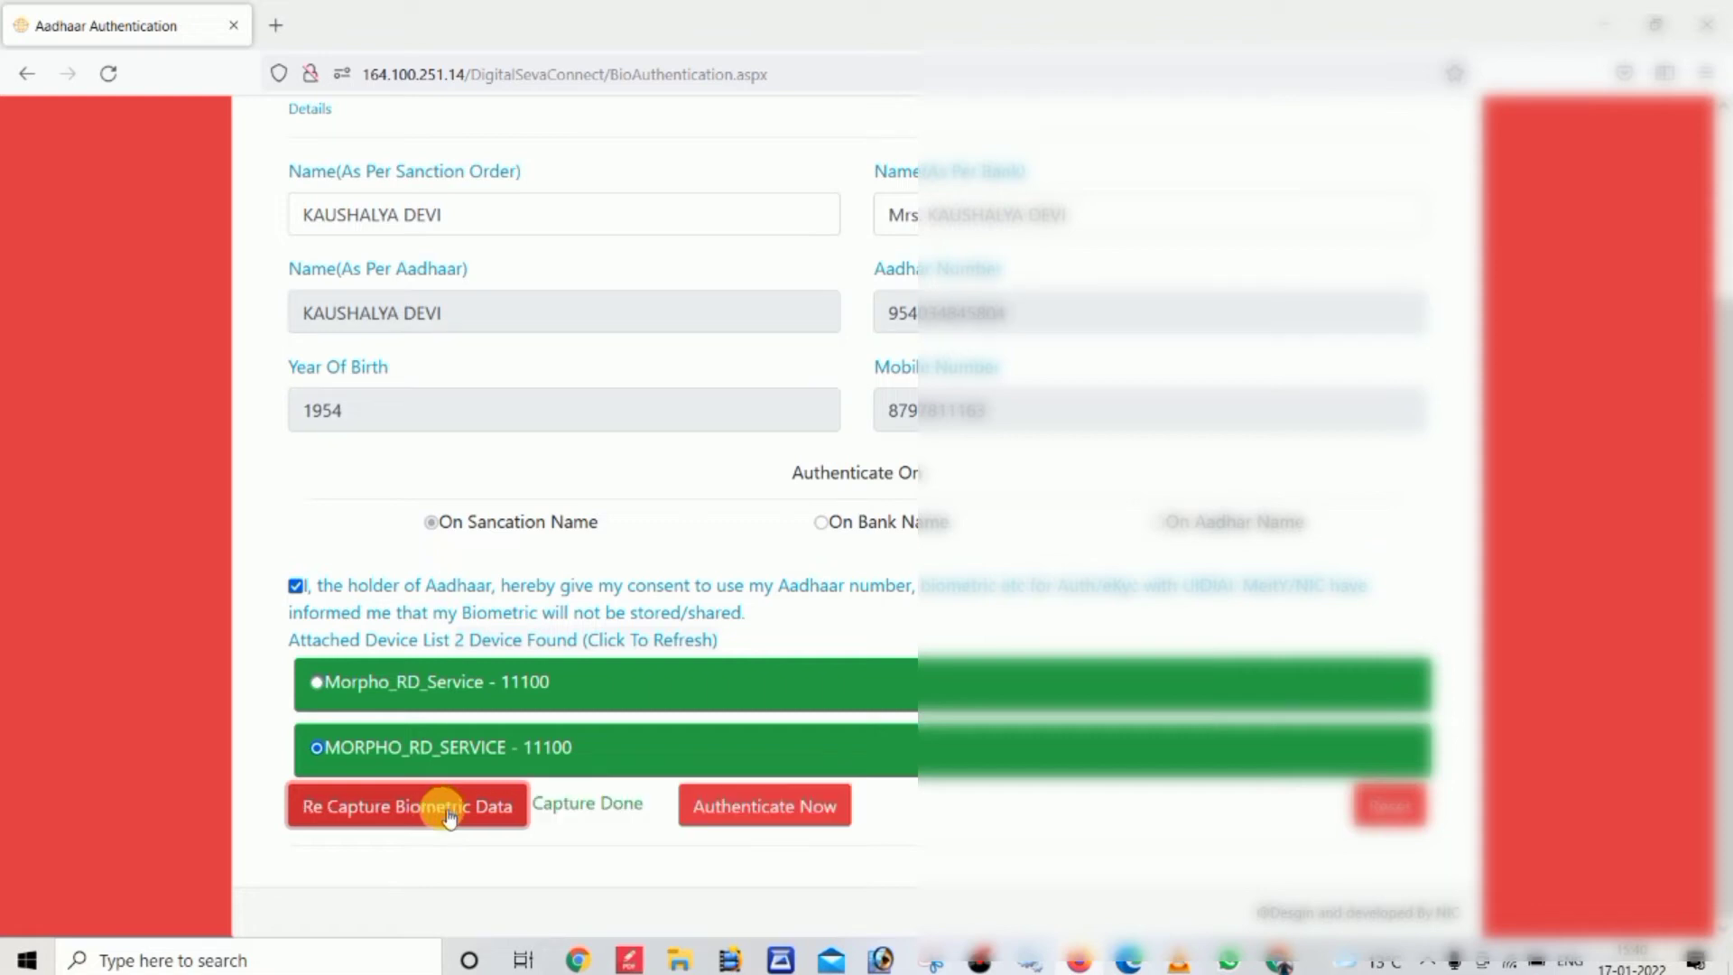
# Submit the captured biometrics for authentication and acknowledge the resulting alert
pyautogui.click(742, 820)
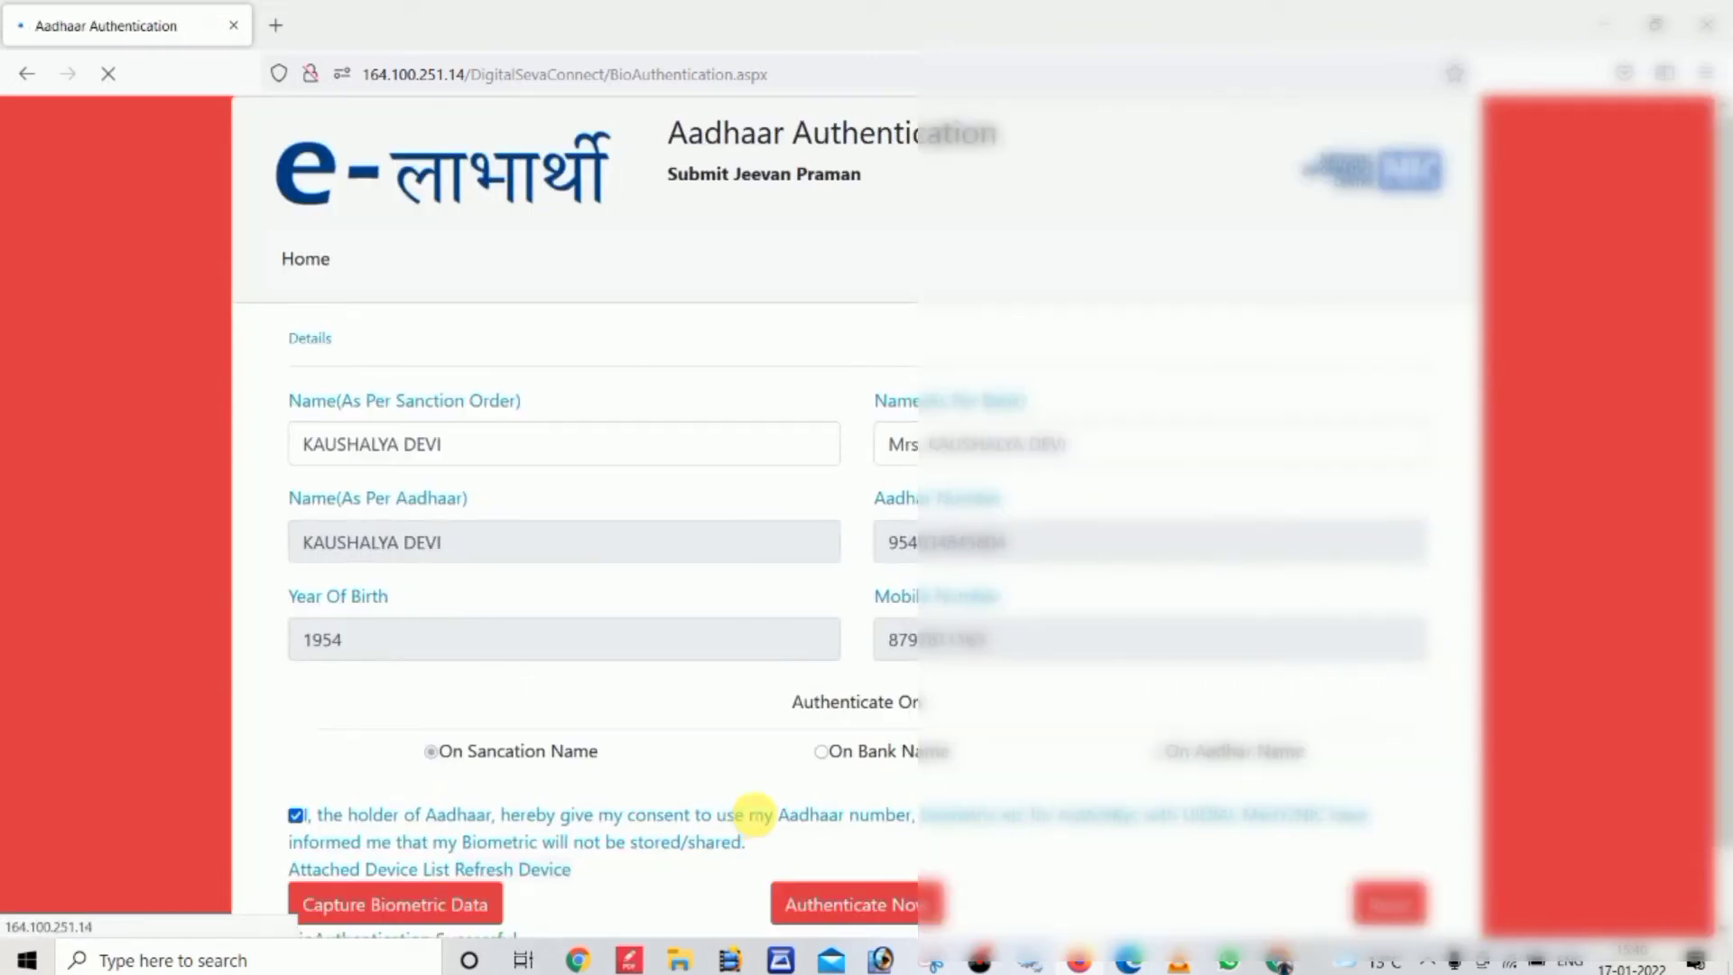
pyautogui.scroll(-2, 1715, 623)
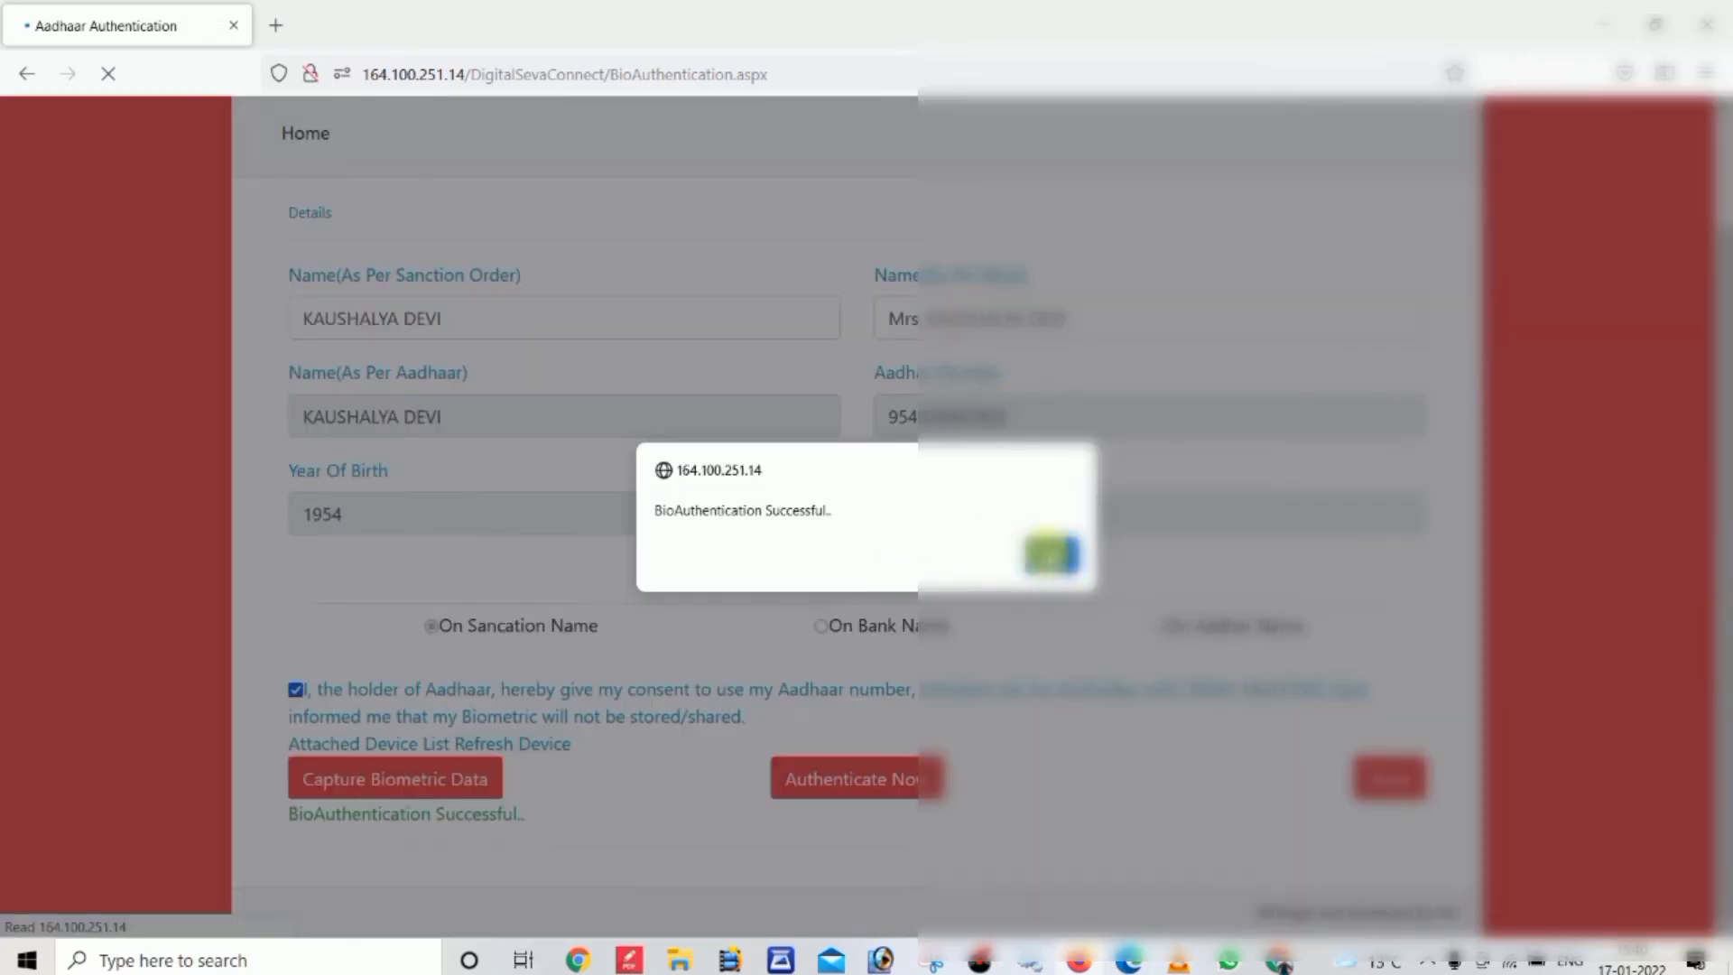
pyautogui.click(1050, 555)
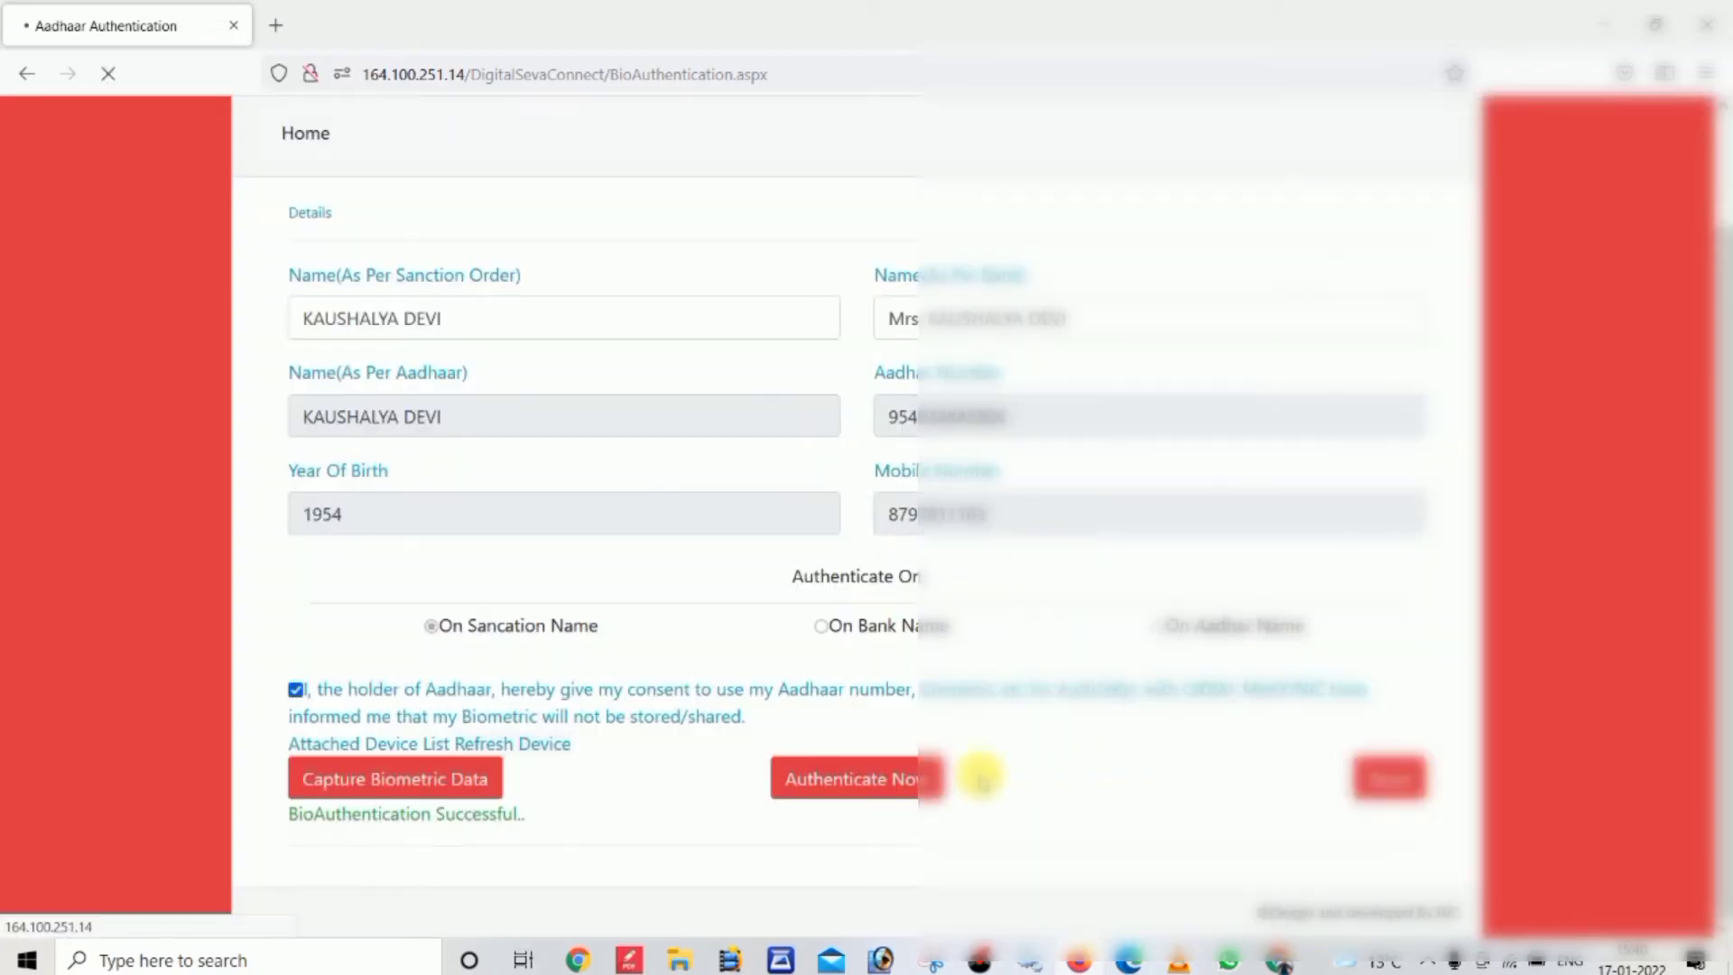
# Dismiss the 'BioAuthentication Fail' message and set the search back to Aadhaar
pyautogui.click(853, 775)
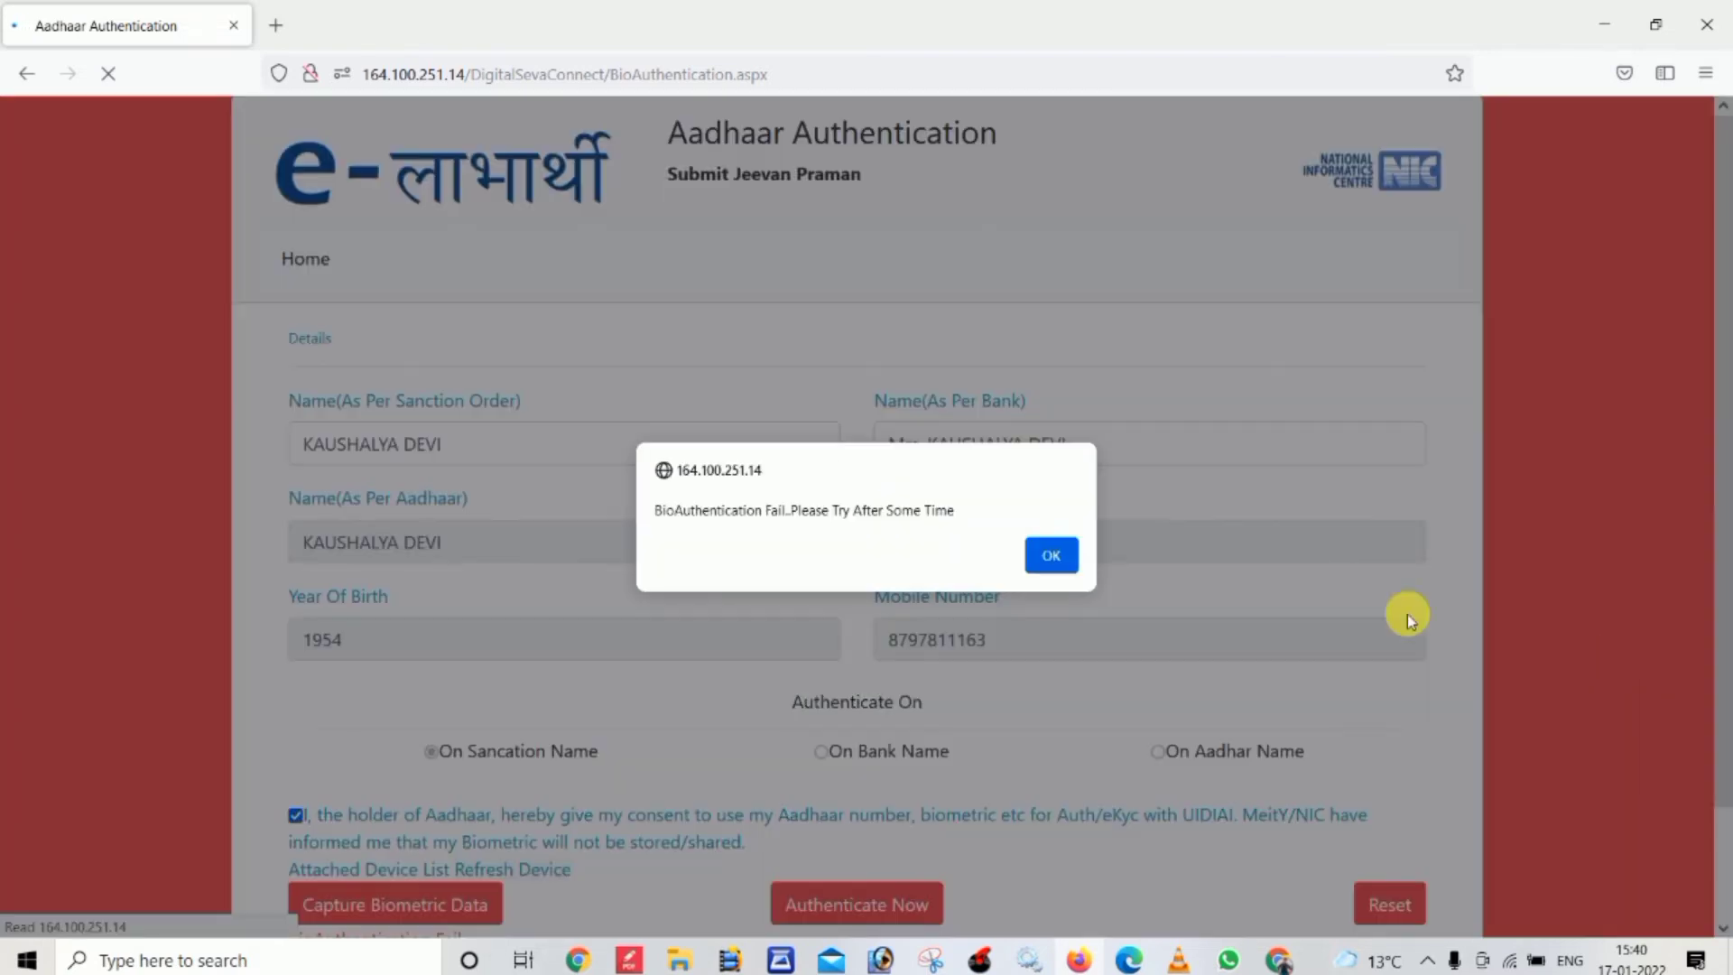
pyautogui.click(1054, 556)
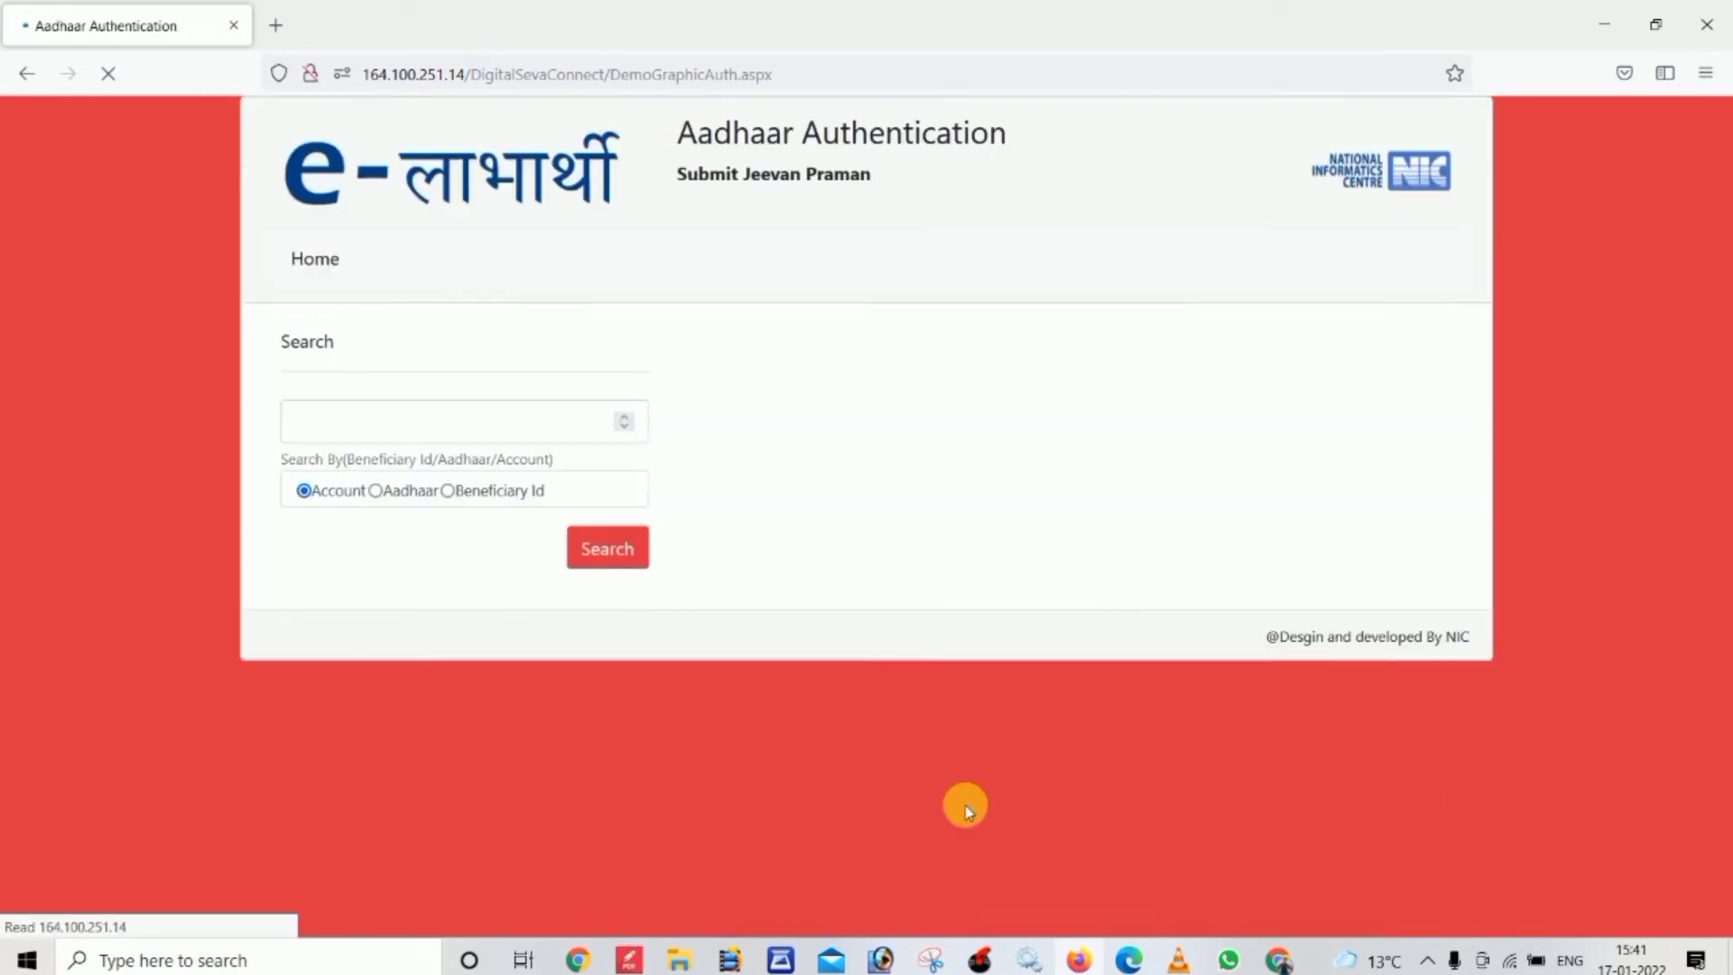
pyautogui.click(376, 490)
# Search by the pensioner's Aadhaar number, fixing a mistyped digit, to show Bio-Authentication Authenticated
pyautogui.click(375, 422)
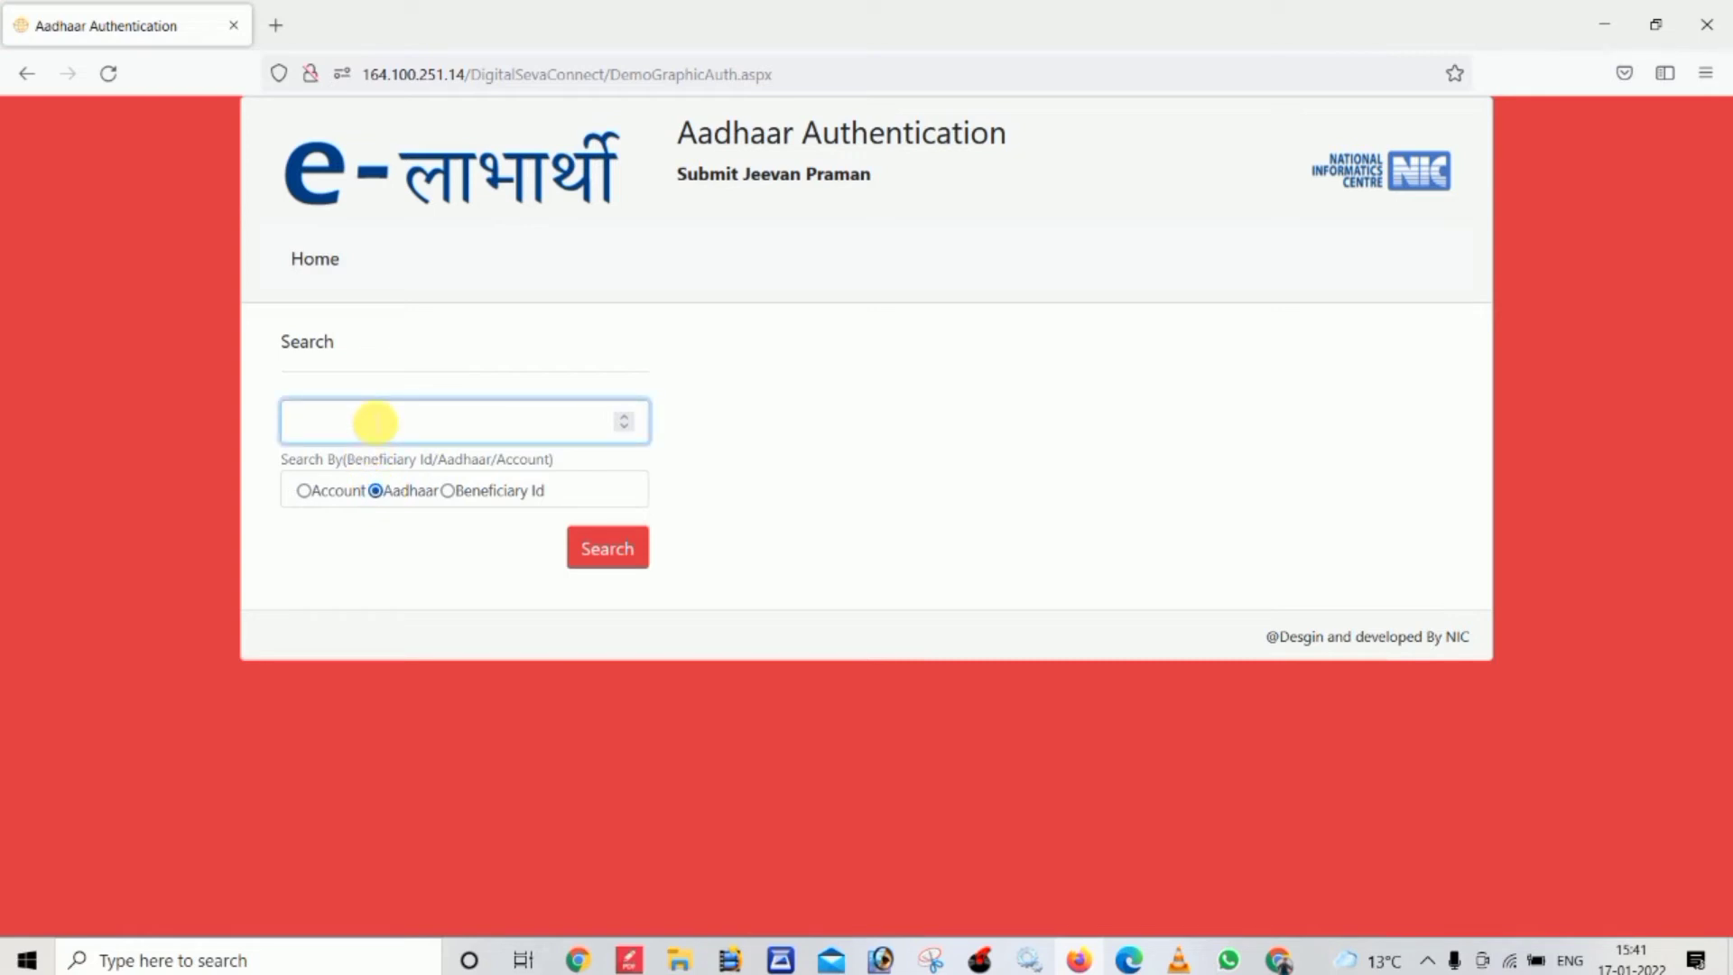
pyautogui.click(605, 546)
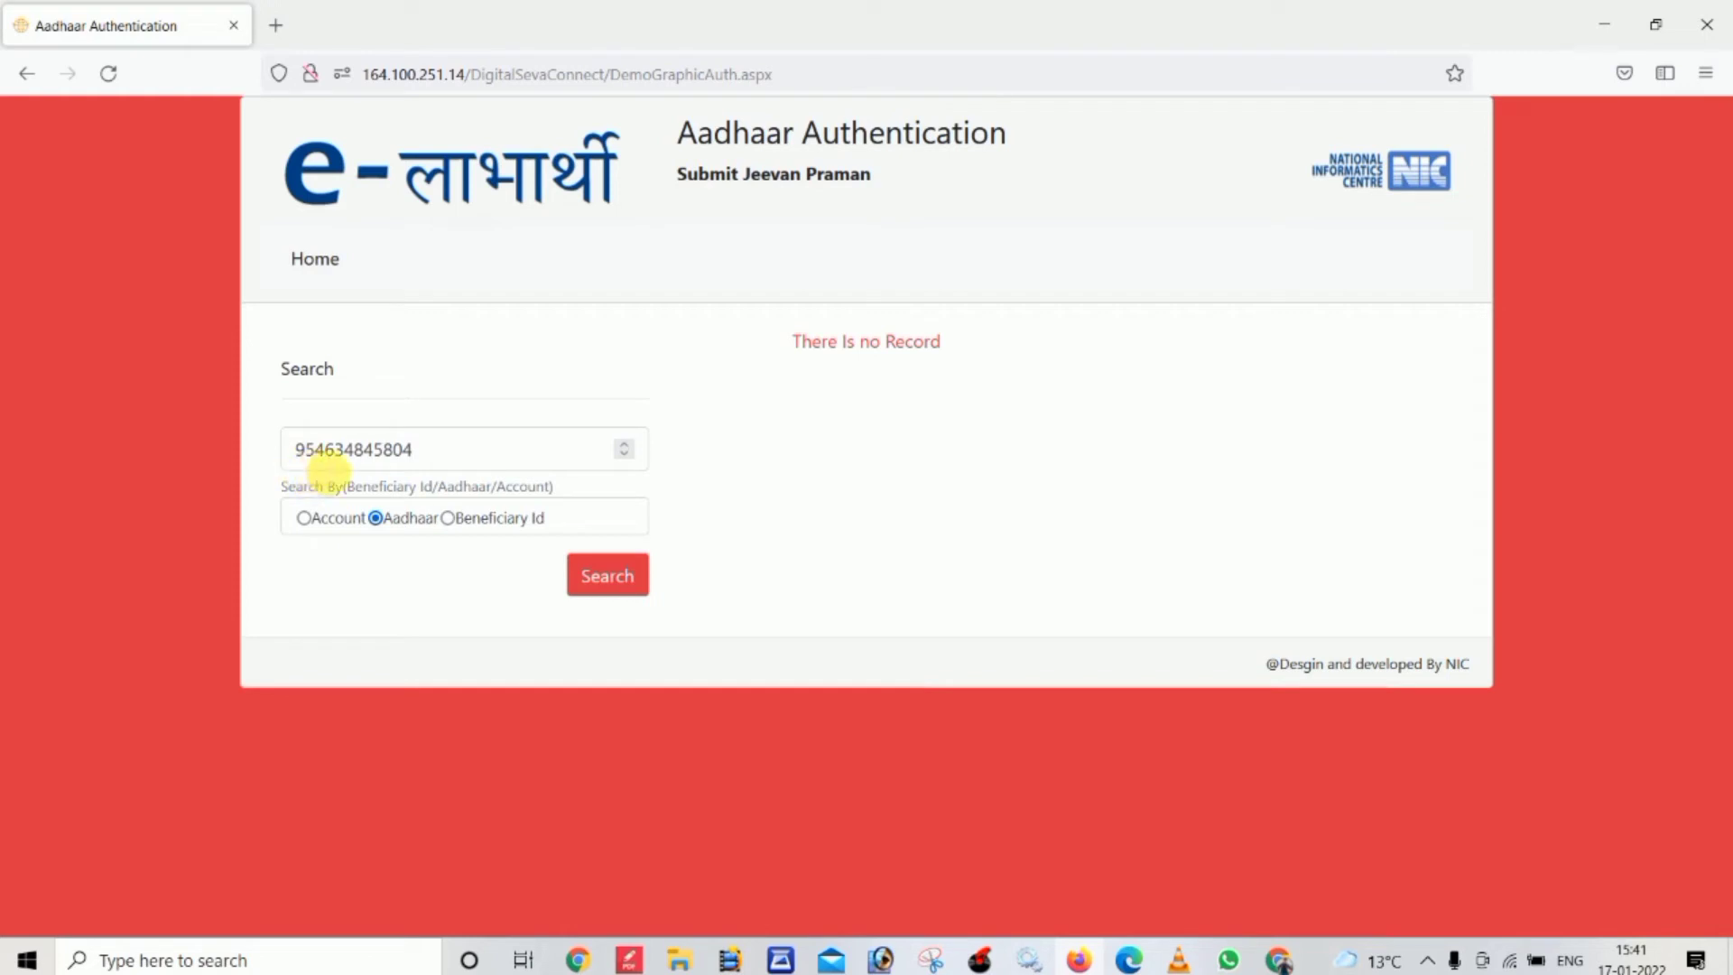
pyautogui.click(335, 451)
pyautogui.write('0')
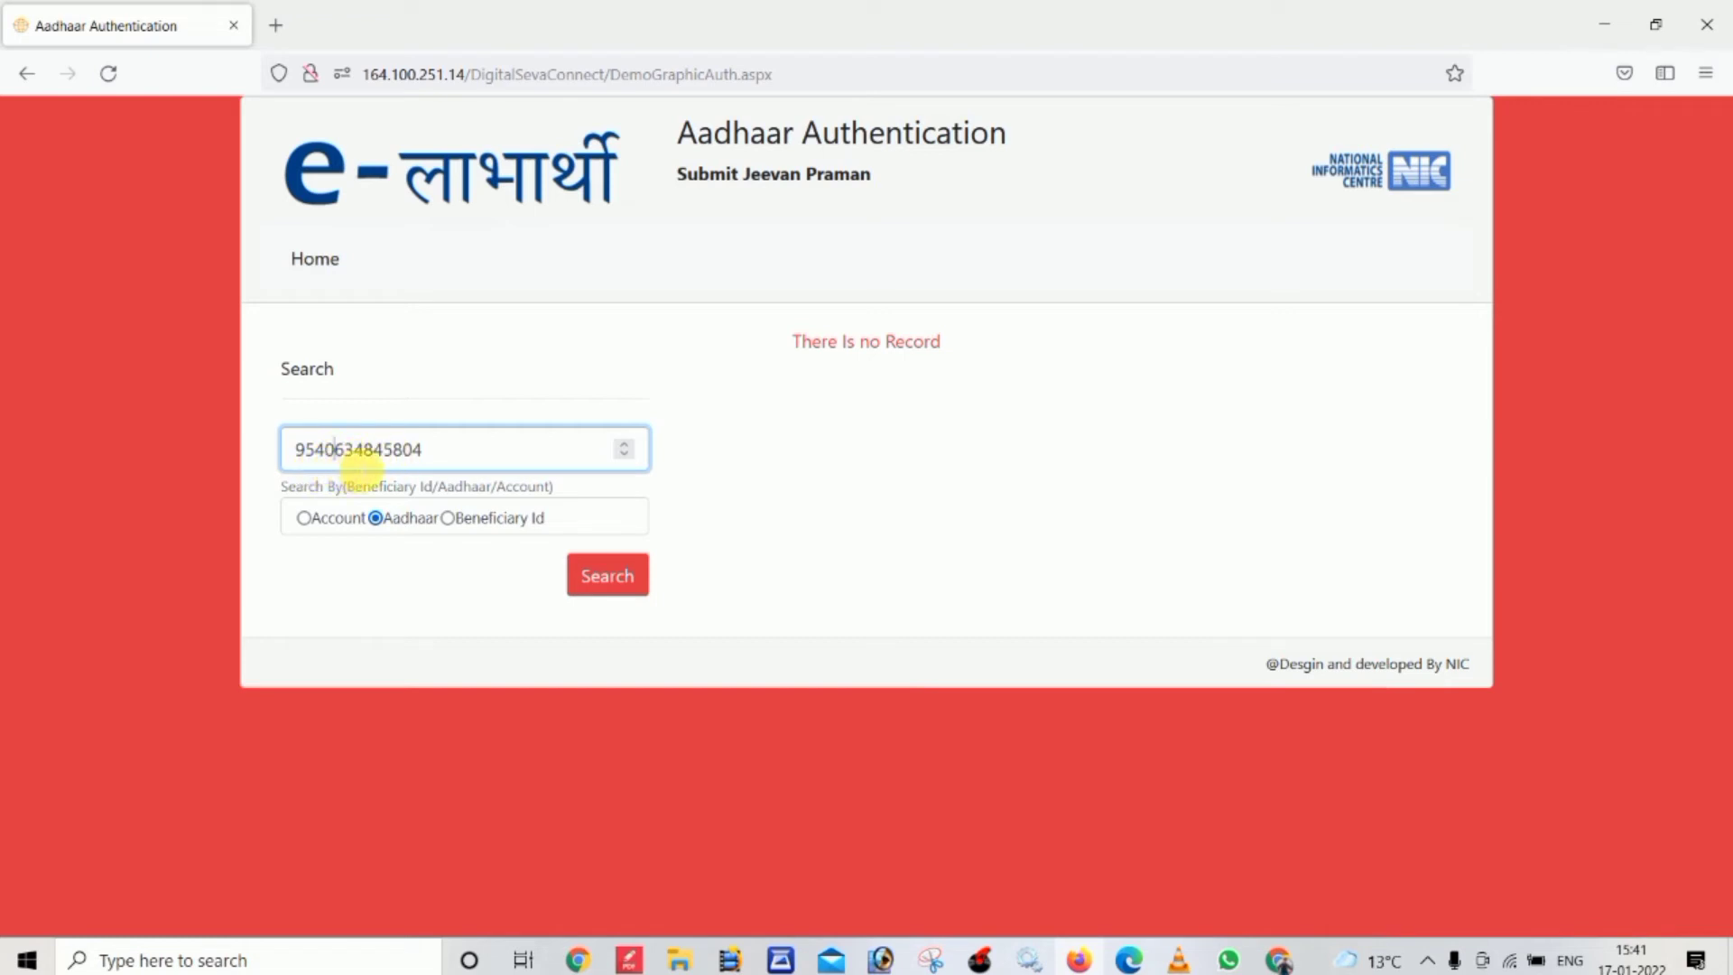
pyautogui.press('Delete')
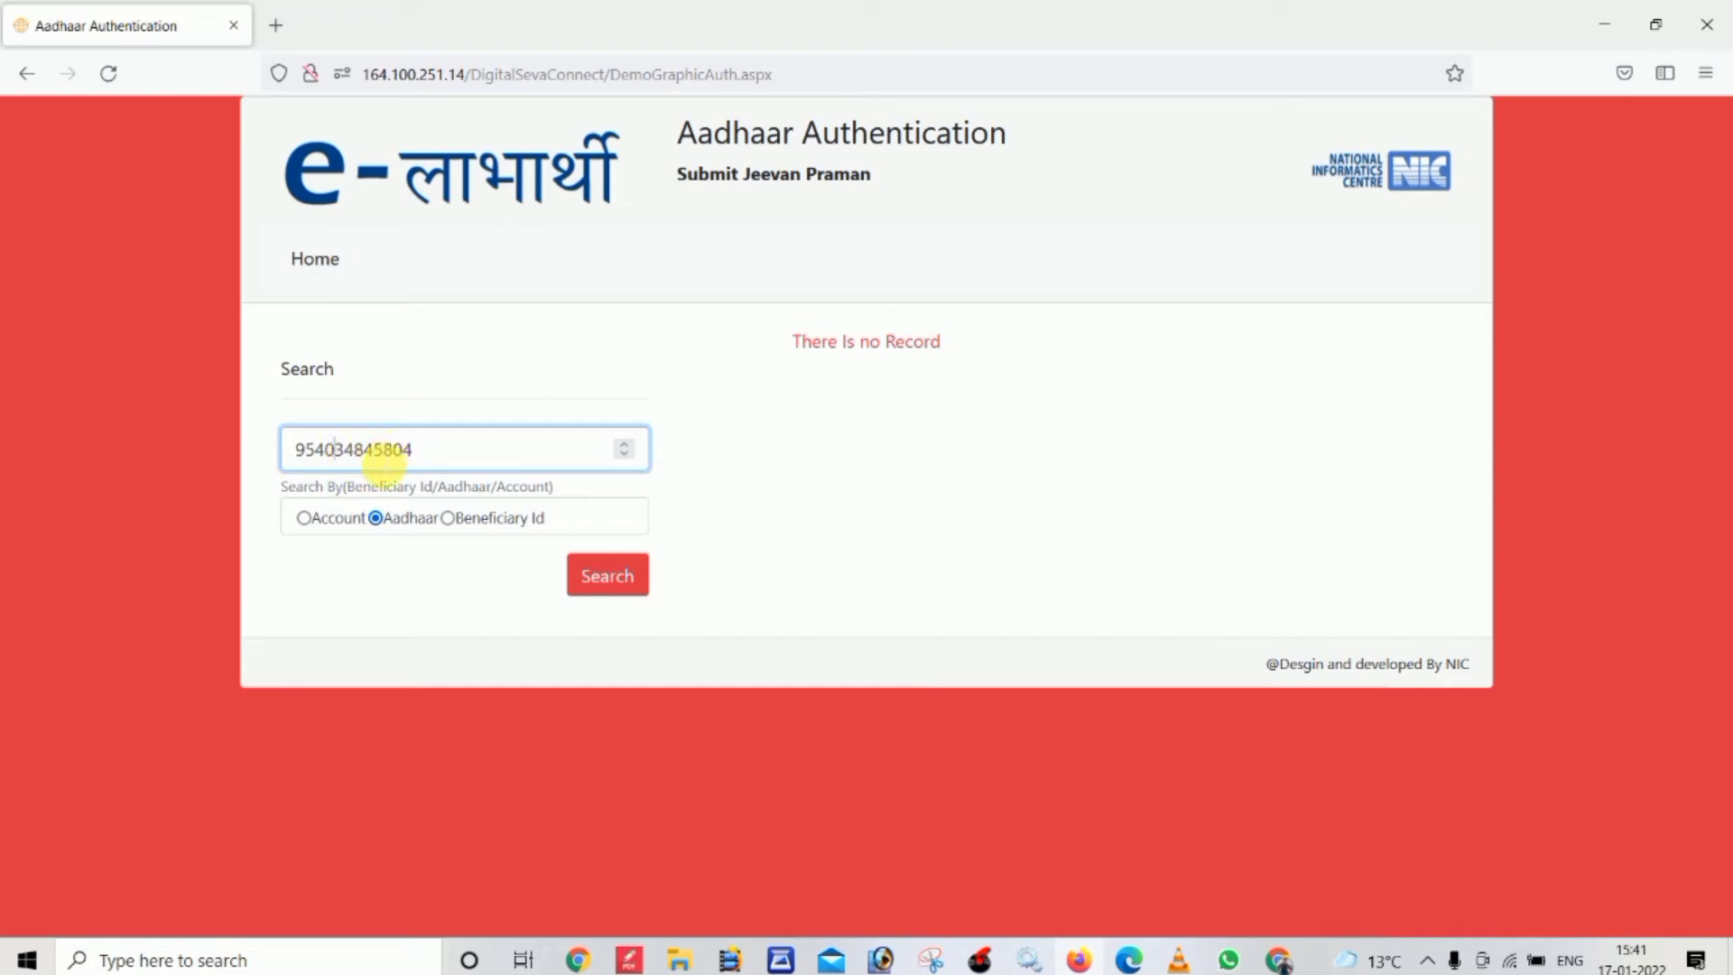
pyautogui.click(605, 575)
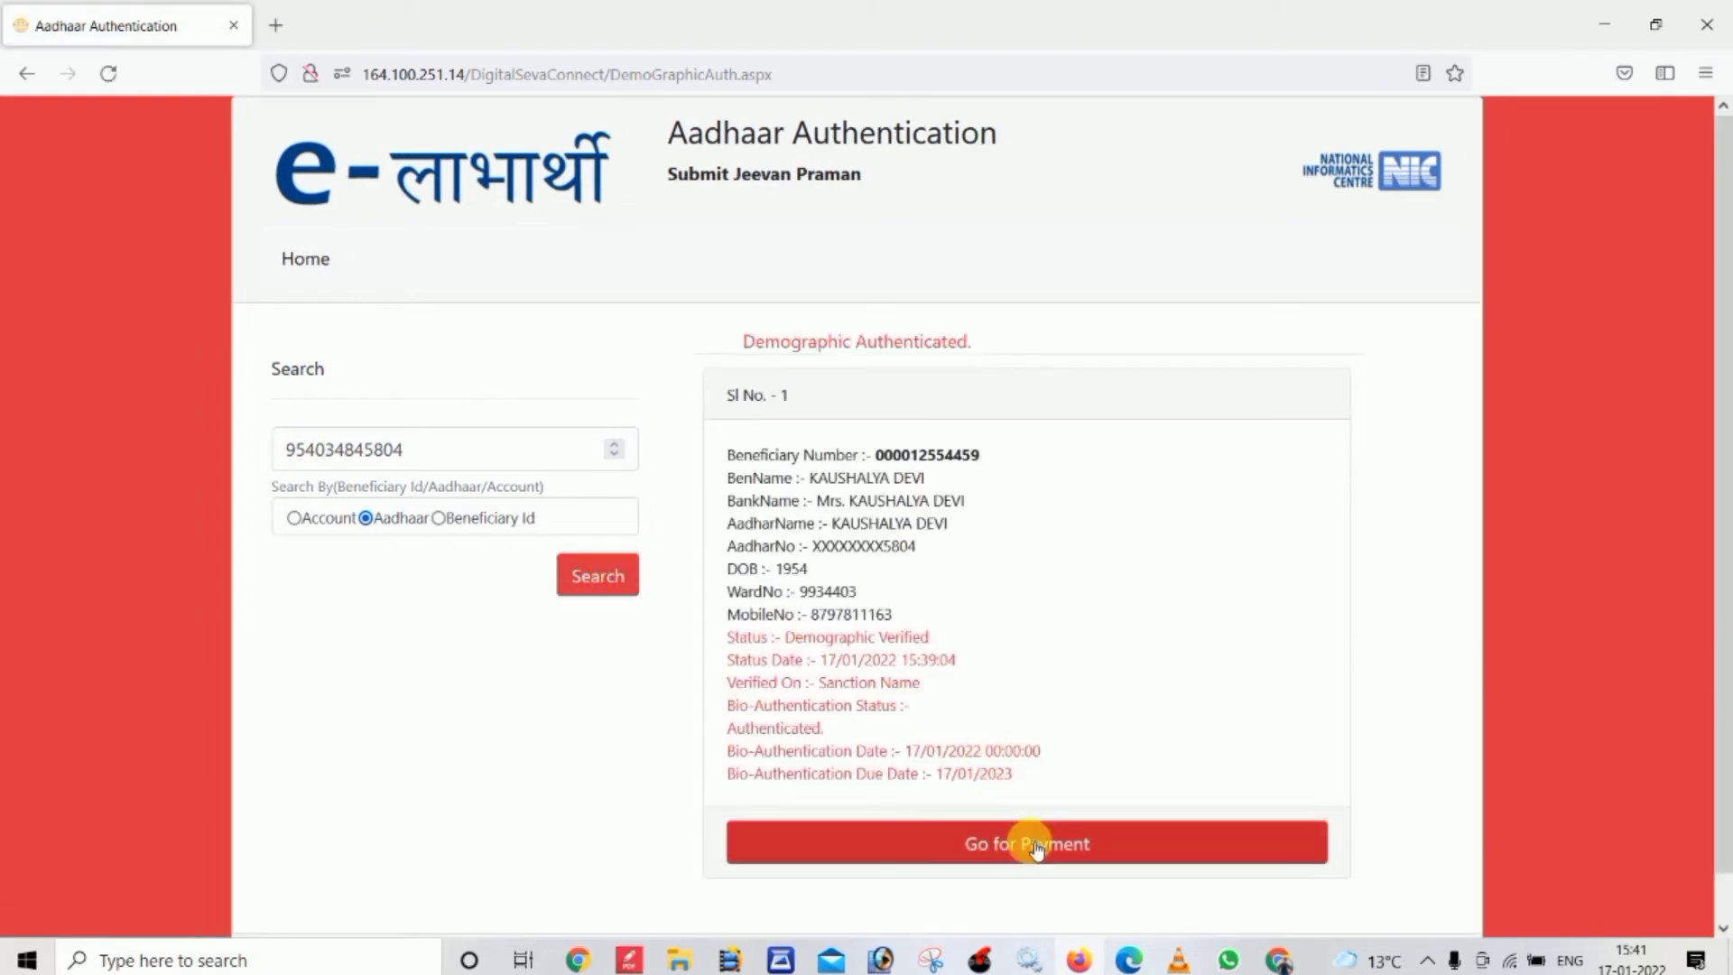
# Go to payment and choose Pay Fee for the 5.00 service fee via CSC Wallet
pyautogui.click(1038, 845)
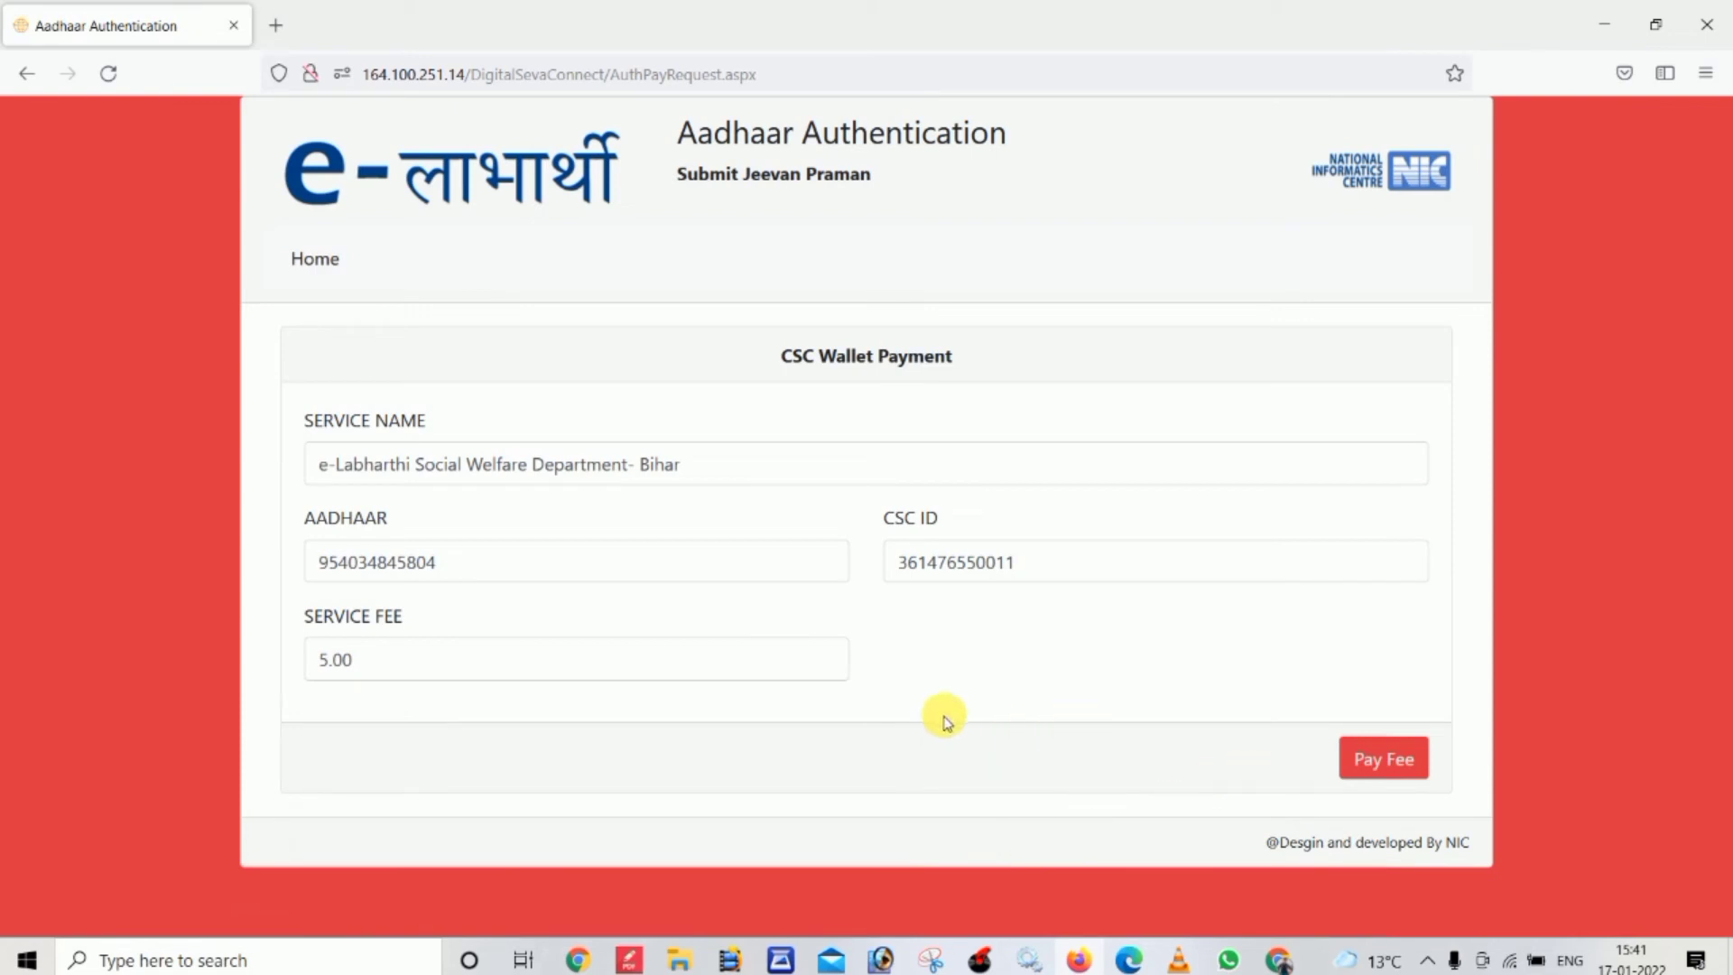
pyautogui.click(1364, 756)
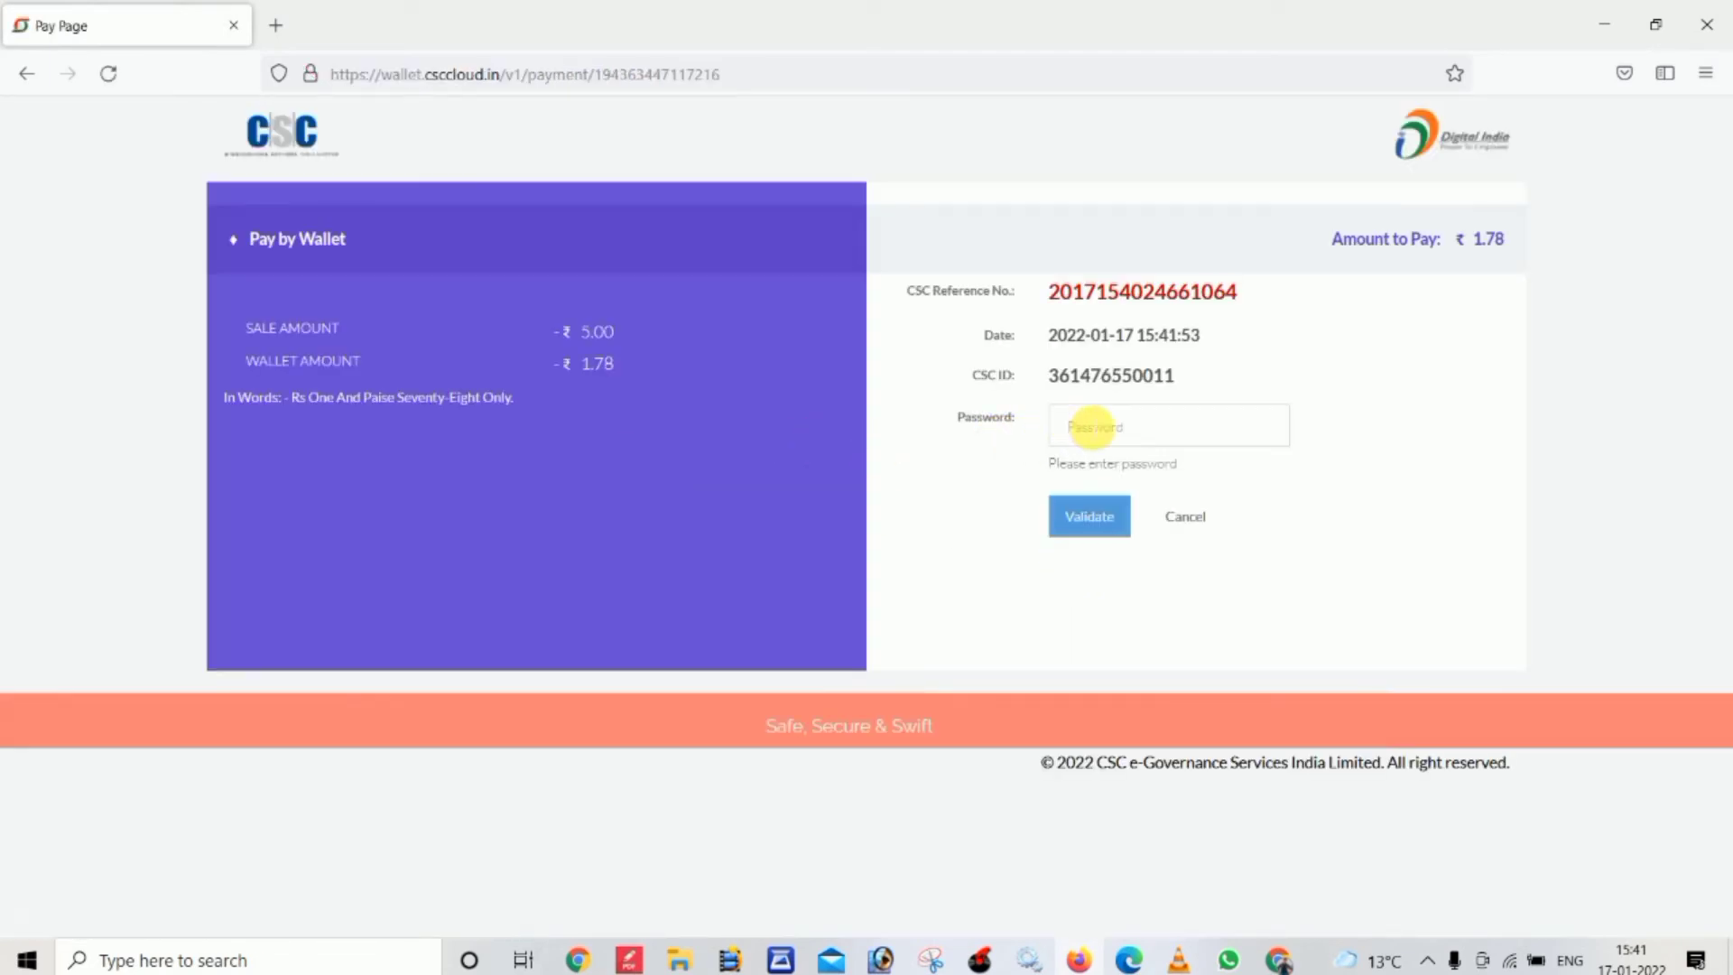
# Validate the wallet password, enter the PIN, pay ₹1.78, and continue past the security warning
pyautogui.click(1093, 427)
pyautogui.write('••')
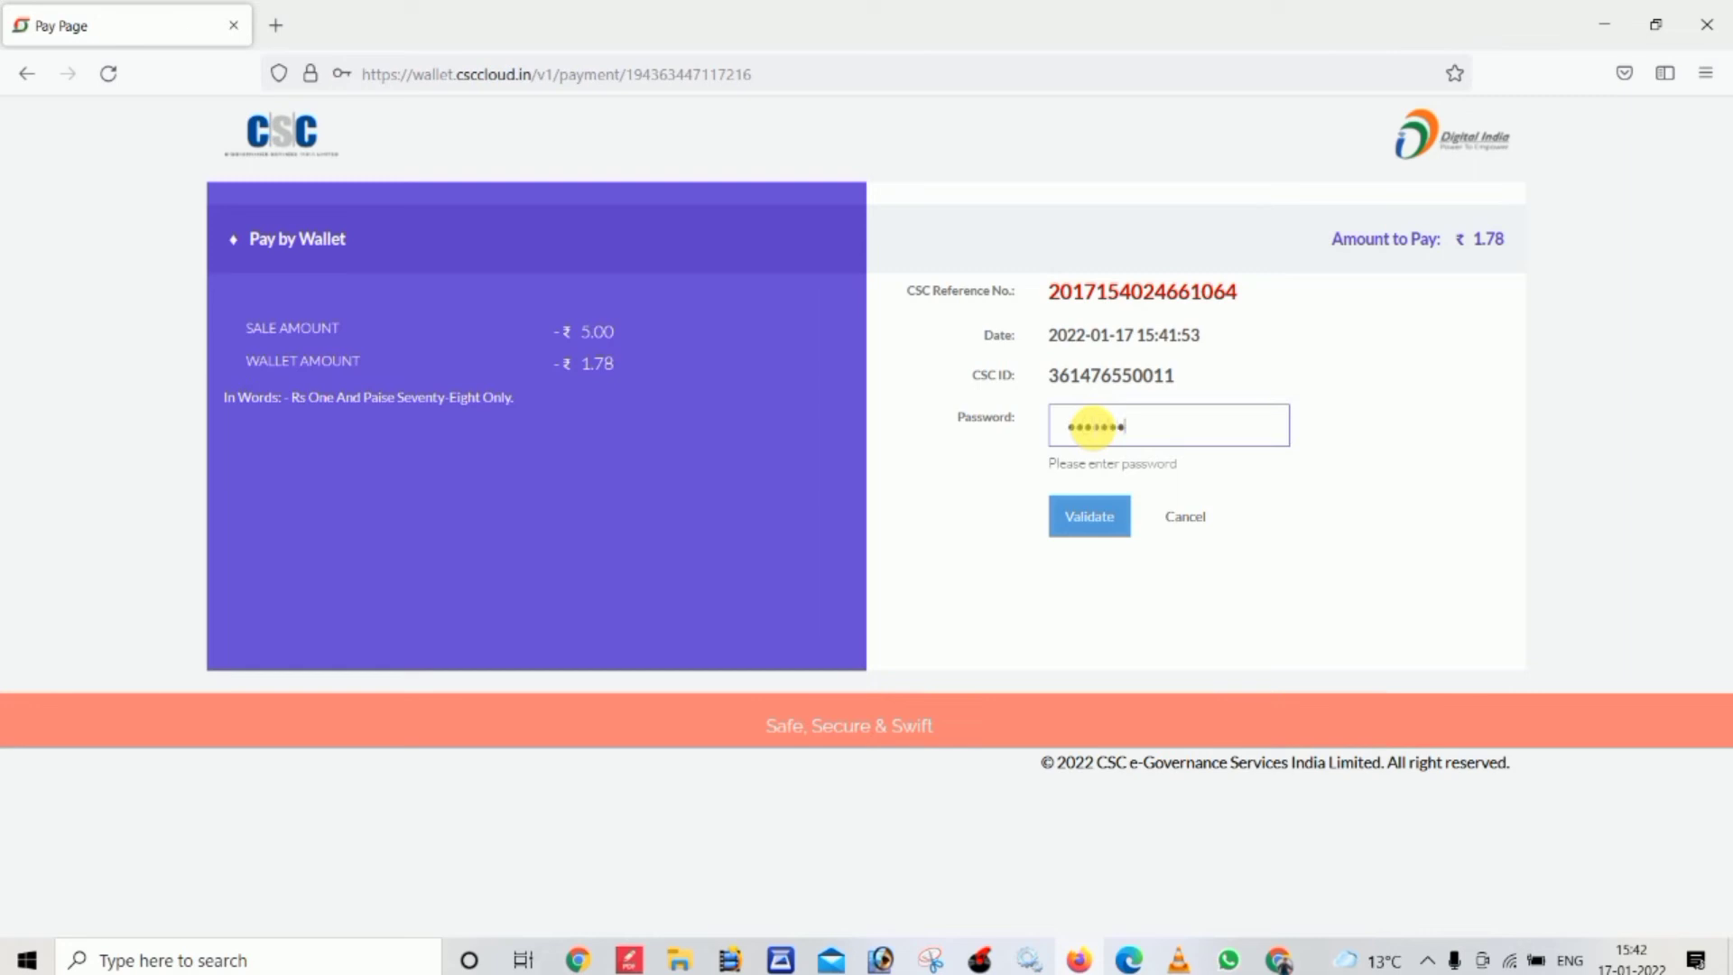
pyautogui.click(1089, 520)
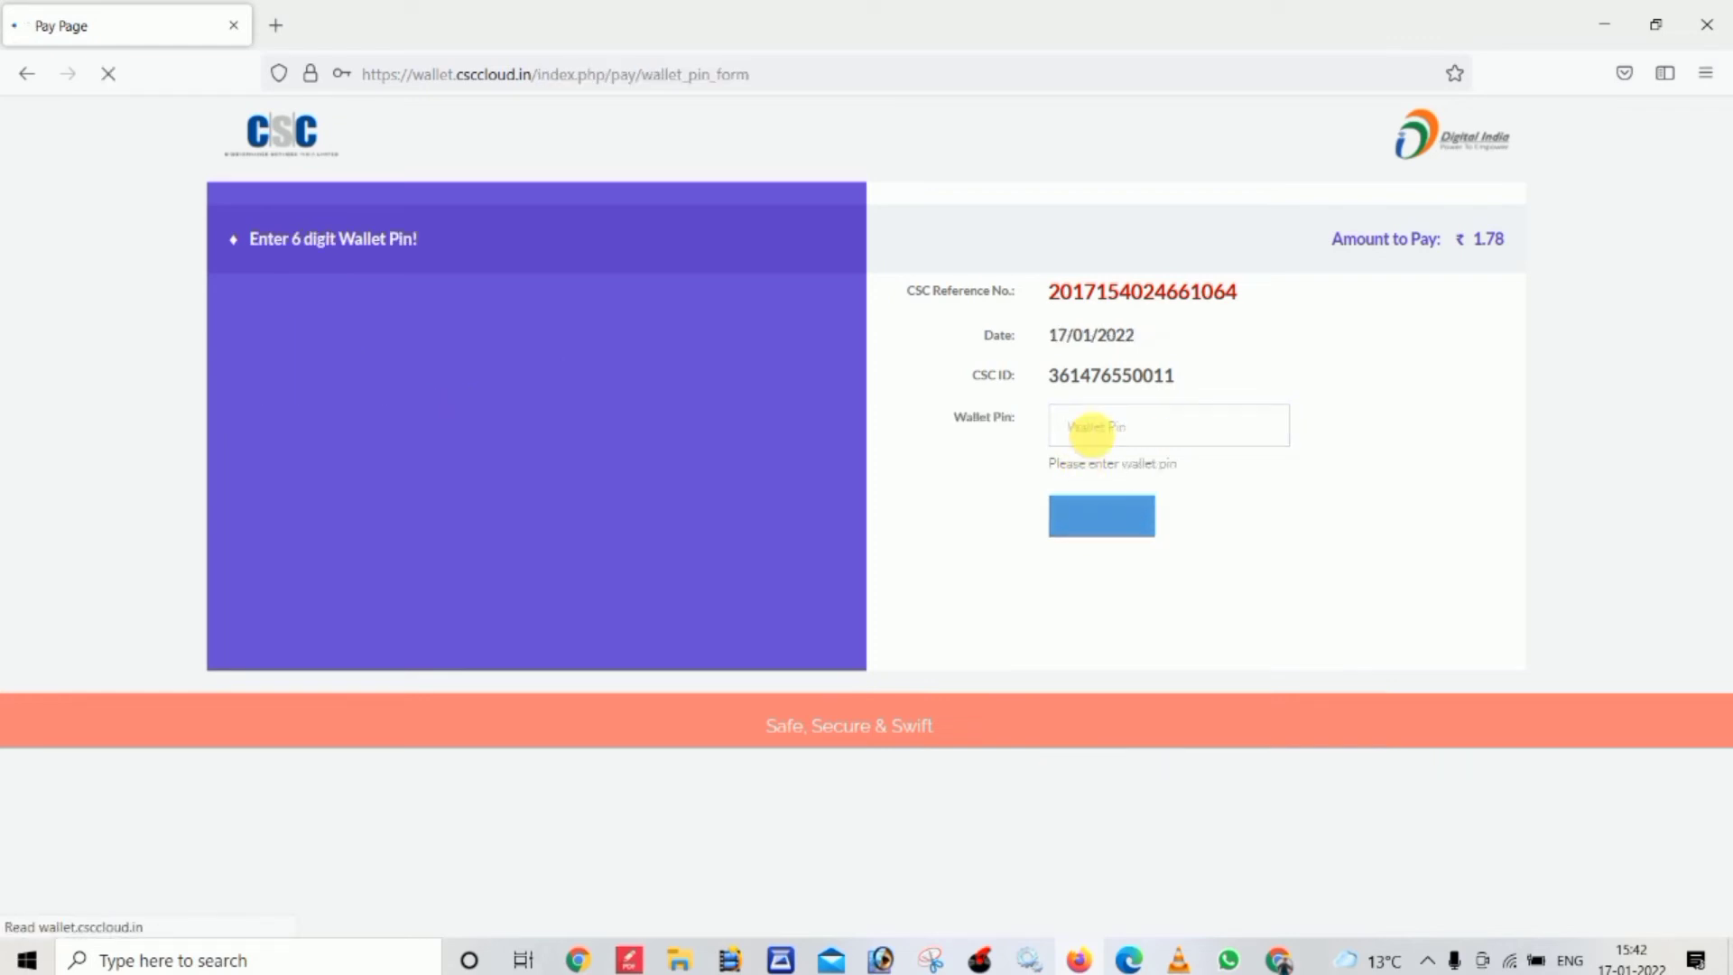
pyautogui.click(1093, 428)
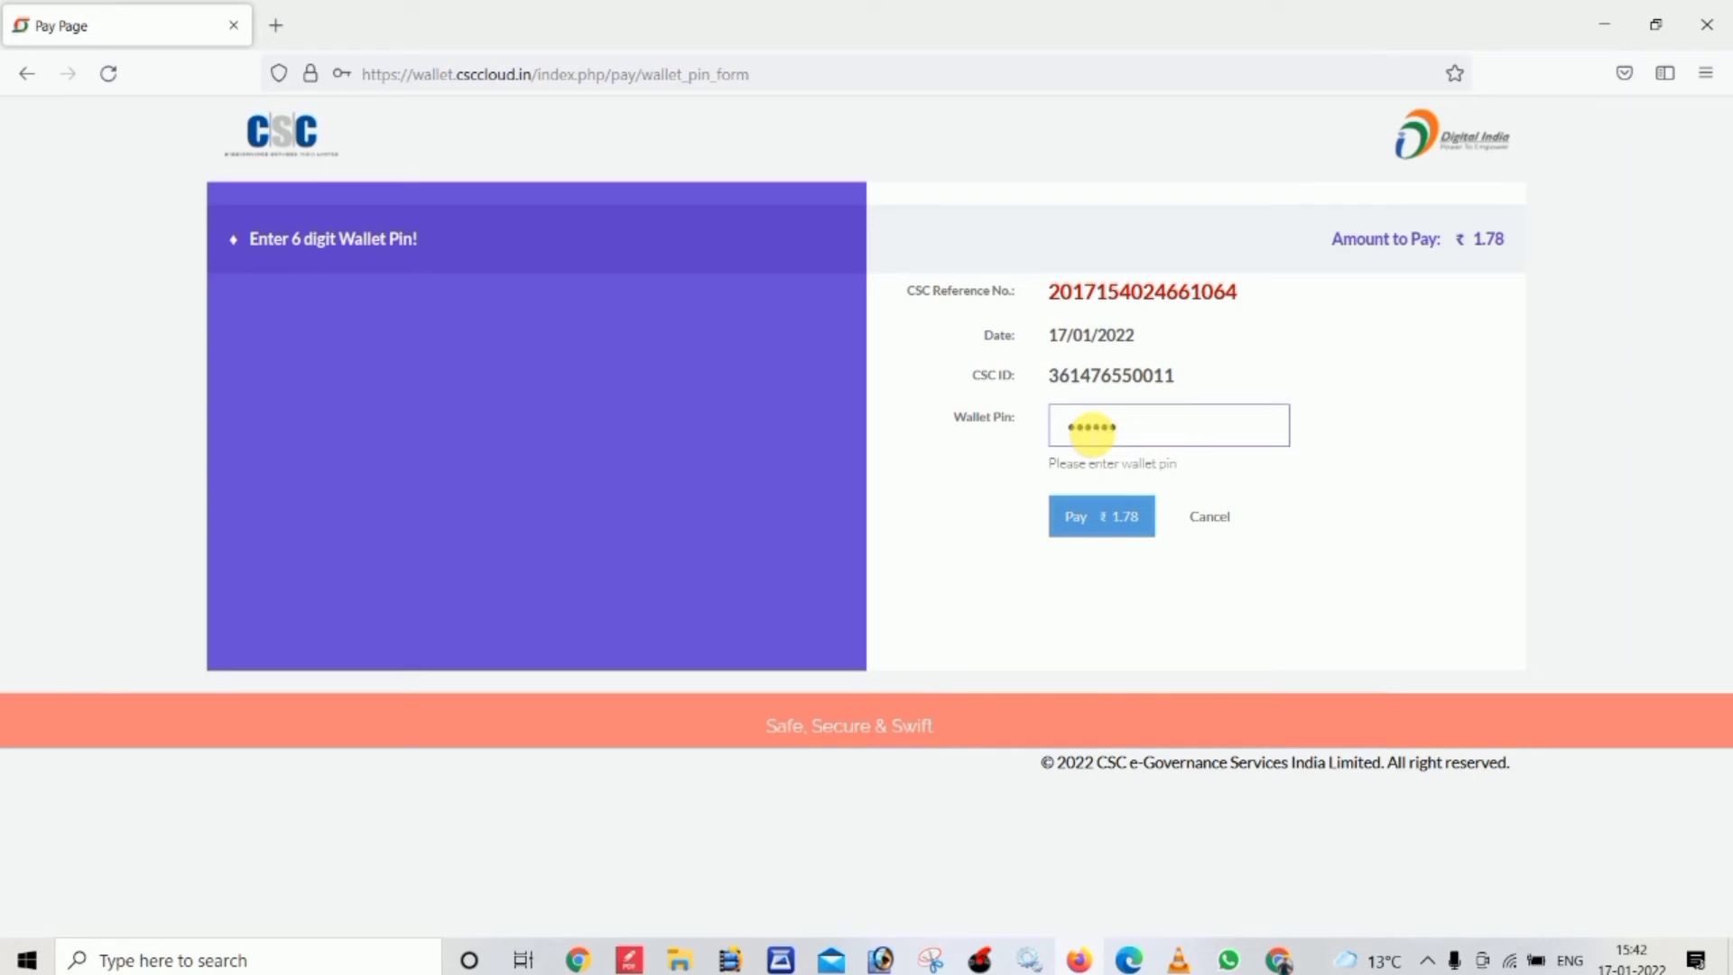
pyautogui.click(1100, 528)
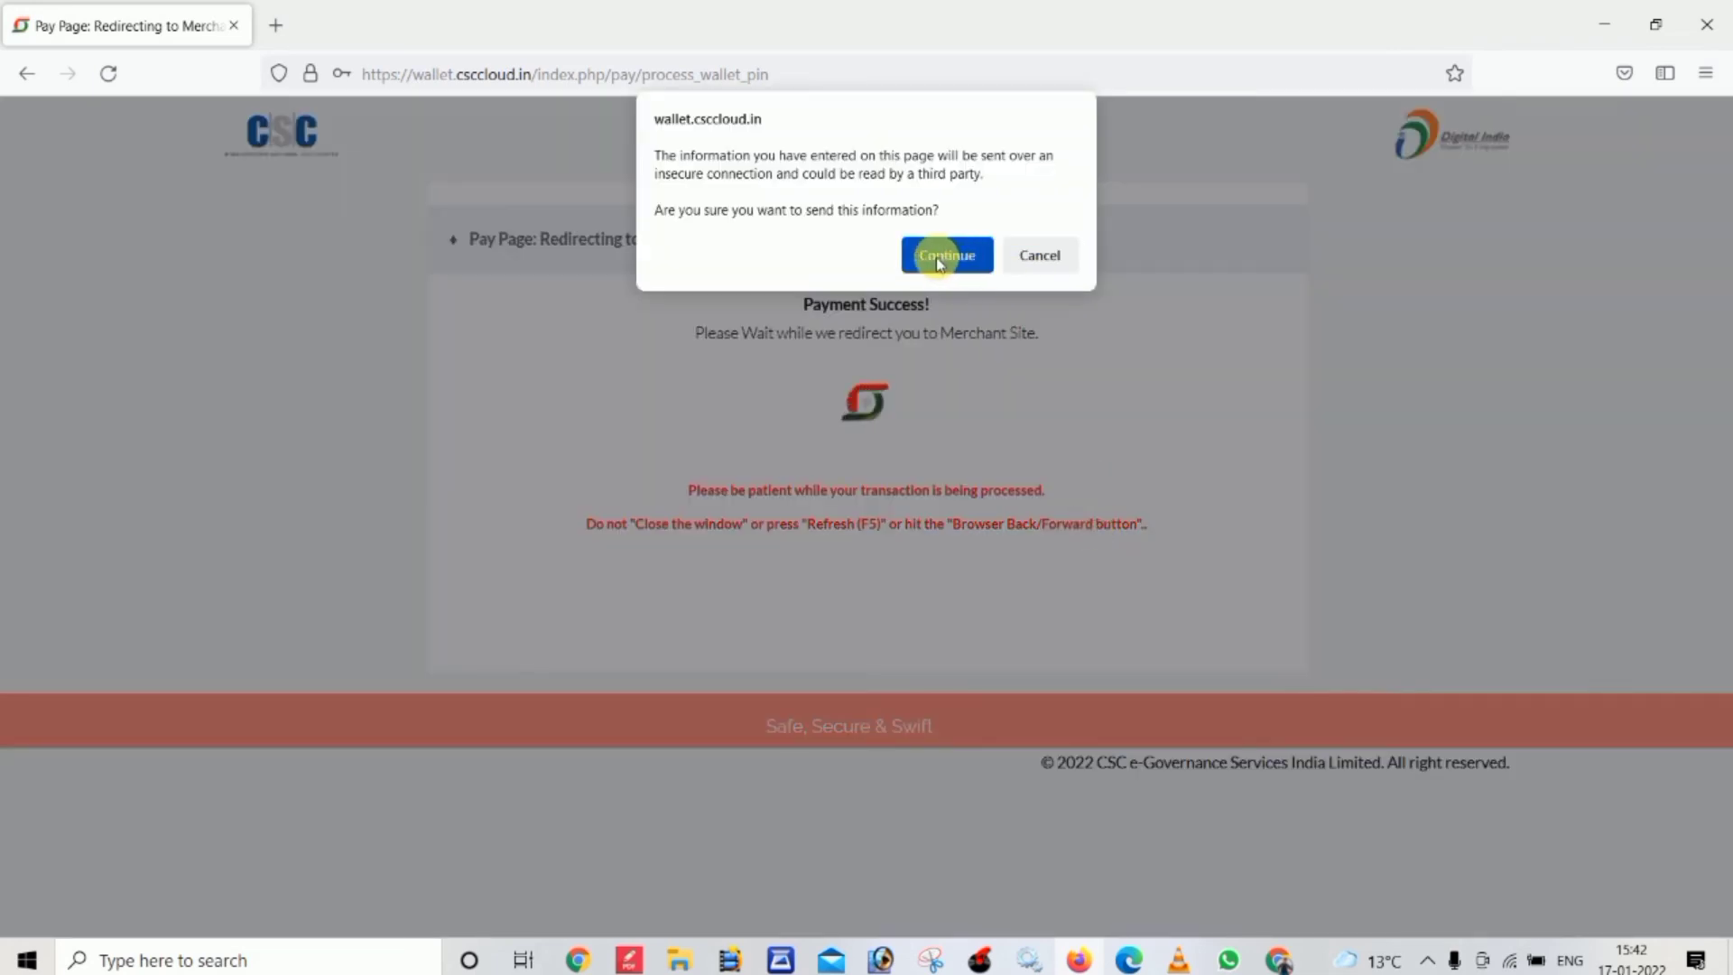
pyautogui.click(939, 257)
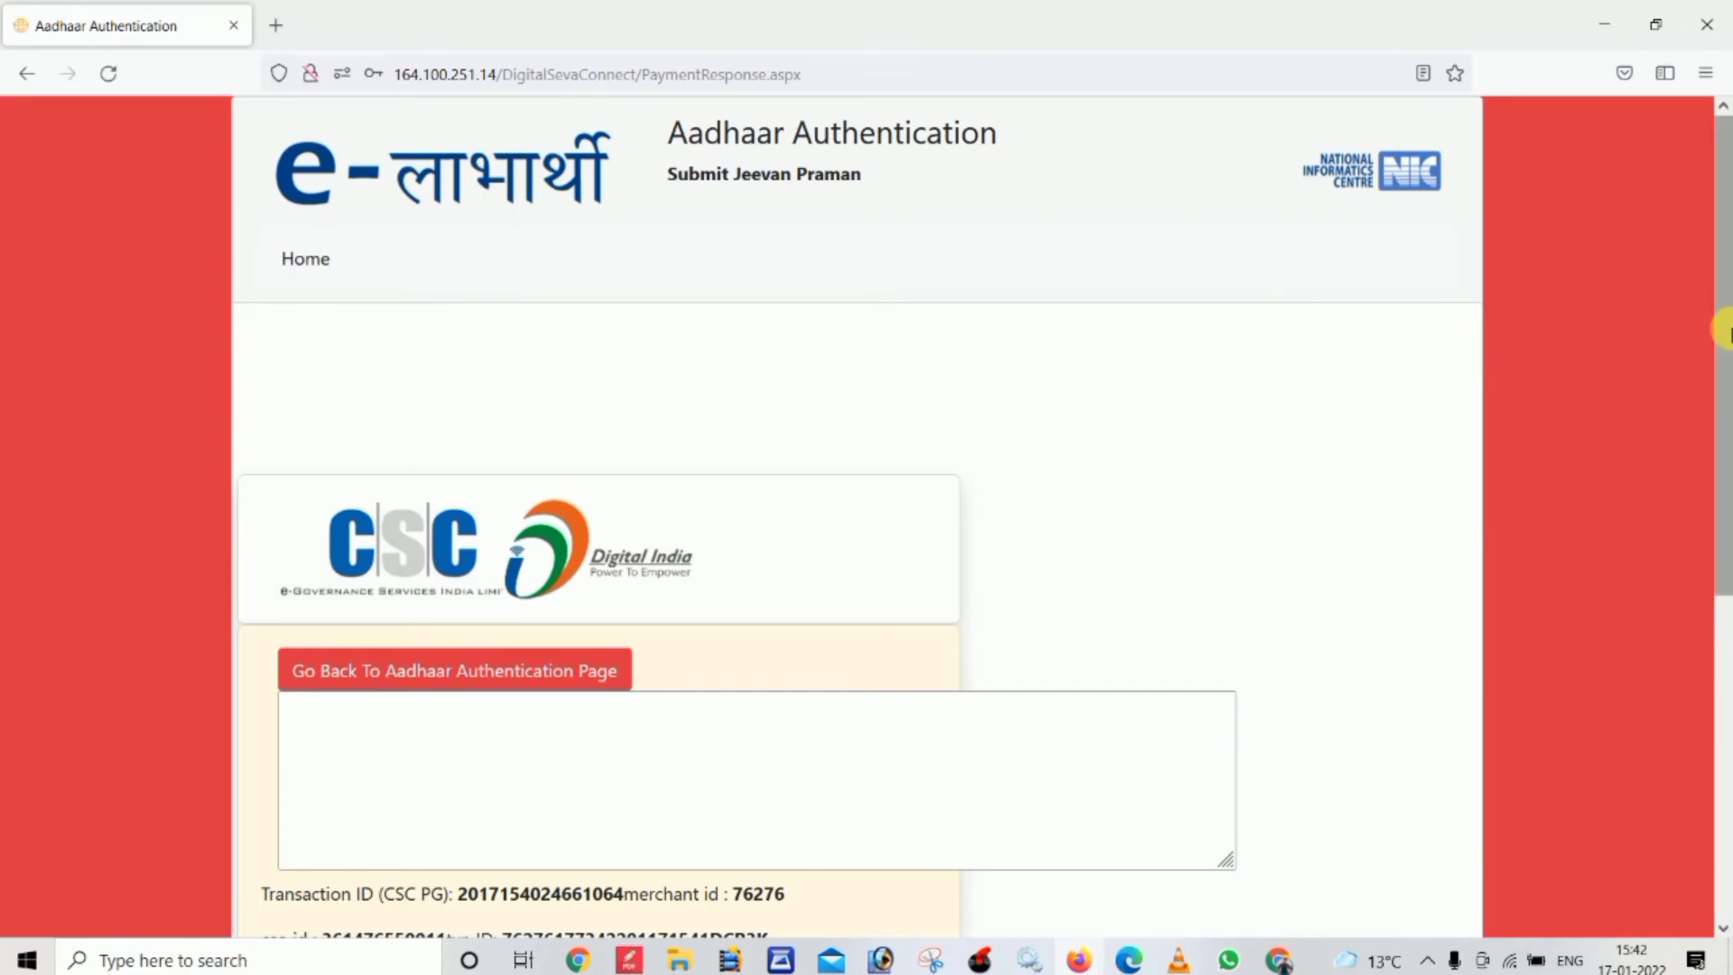
# Check the transaction details reporting Success, select the param_1 value, and return to Aadhaar Authentication
pyautogui.moveTo(1724, 330); pyautogui.dragTo(1725, 415)
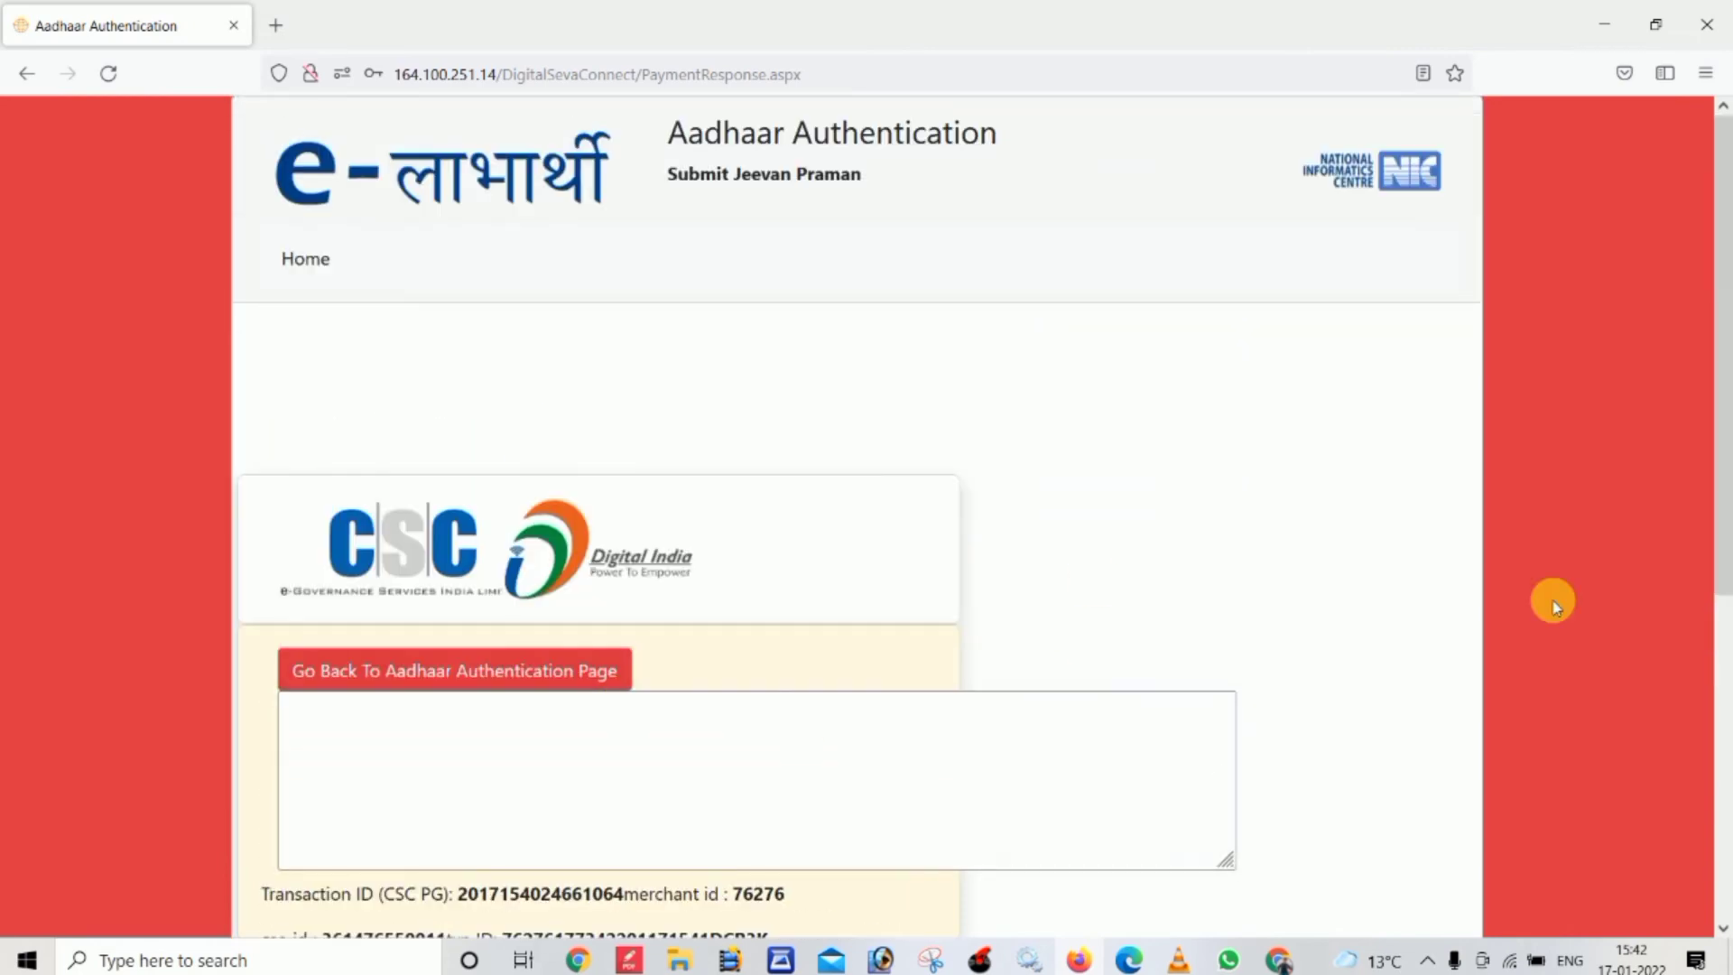
pyautogui.moveTo(1718, 479); pyautogui.dragTo(1703, 728)
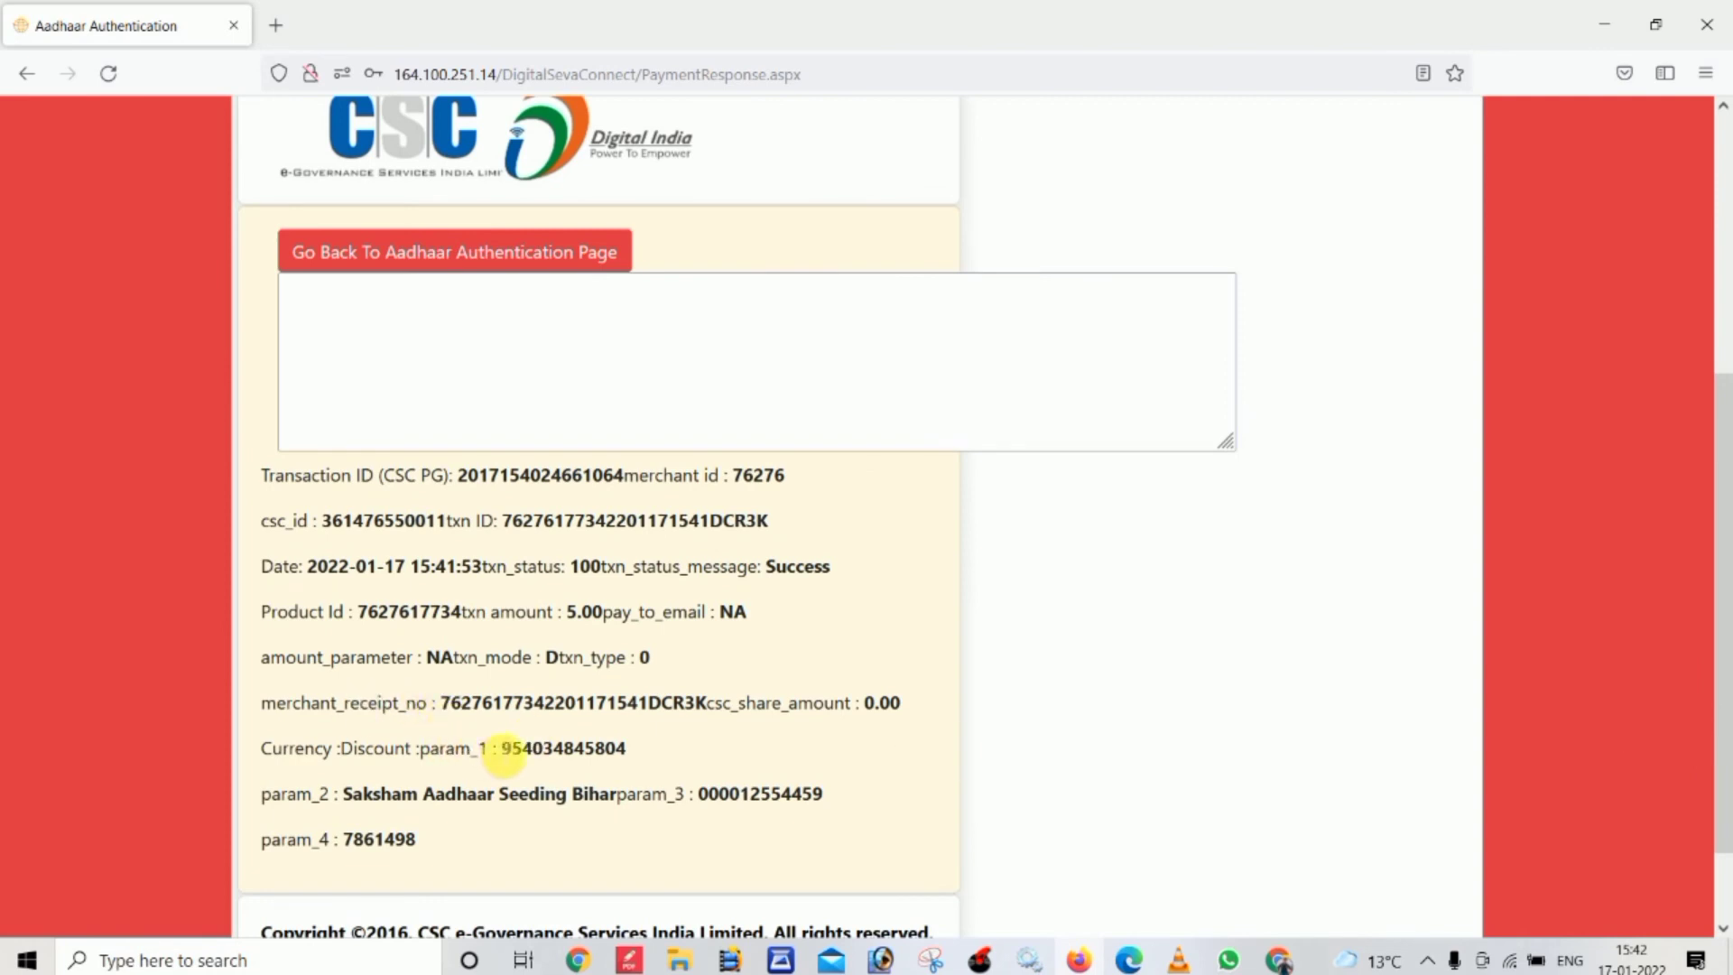
pyautogui.moveTo(507, 749); pyautogui.dragTo(629, 758)
pyautogui.hotkey('ctrl', 'c')
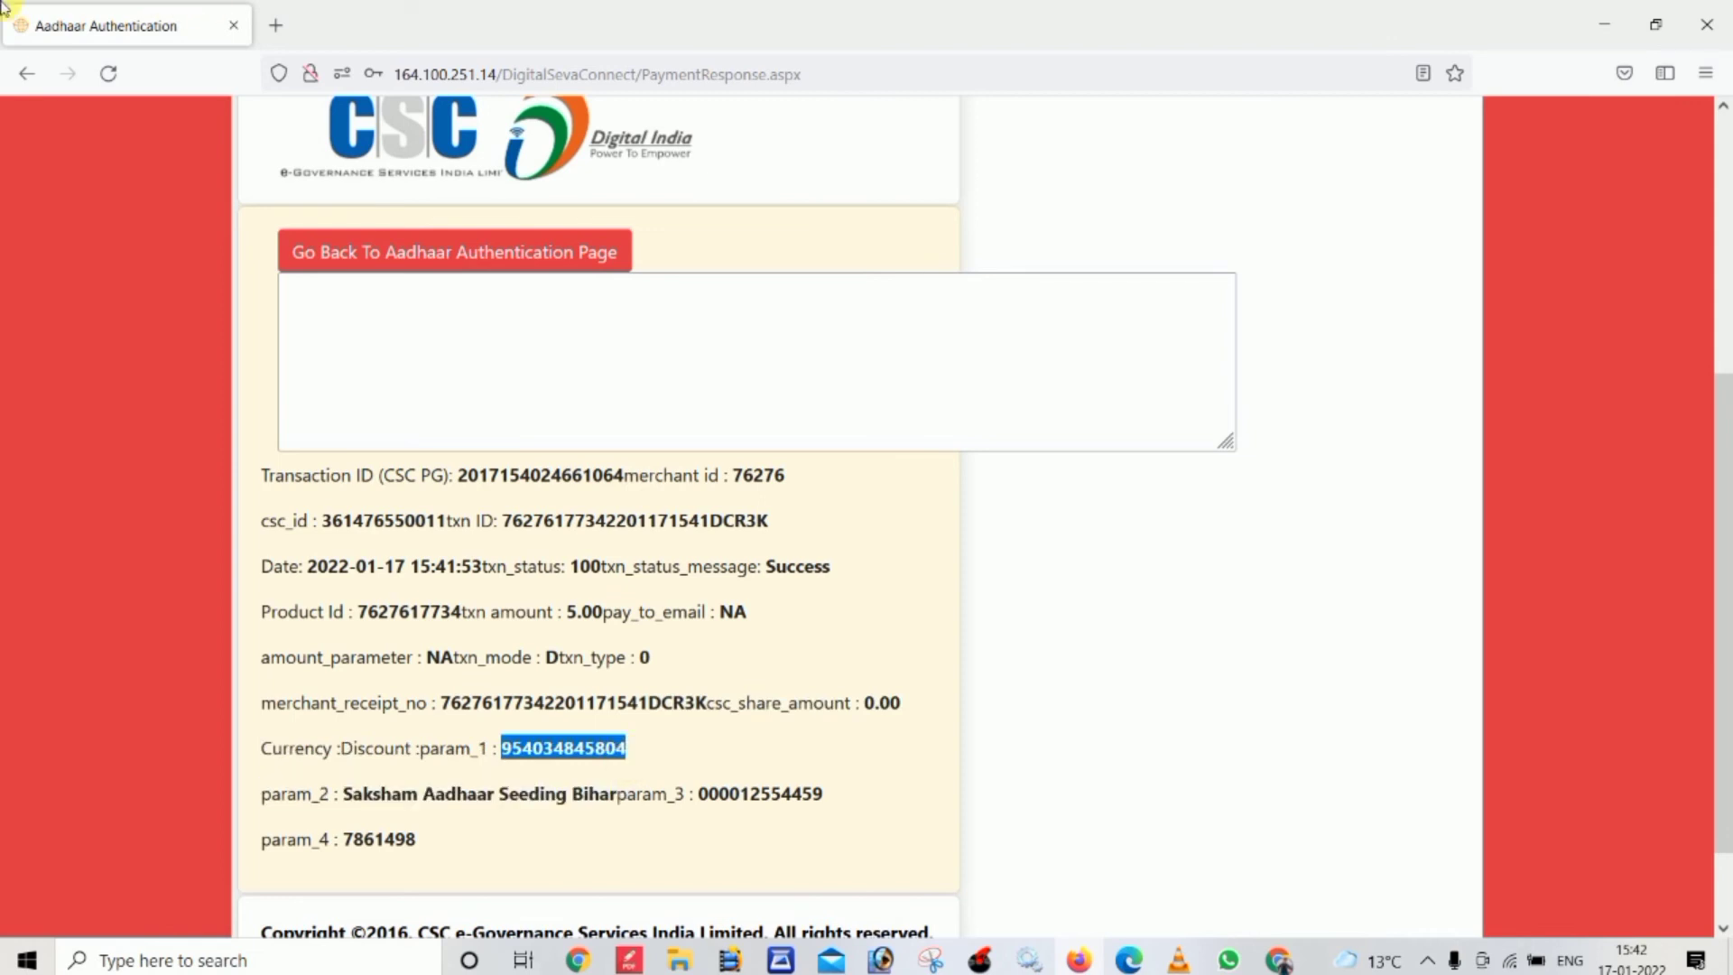
pyautogui.click(404, 254)
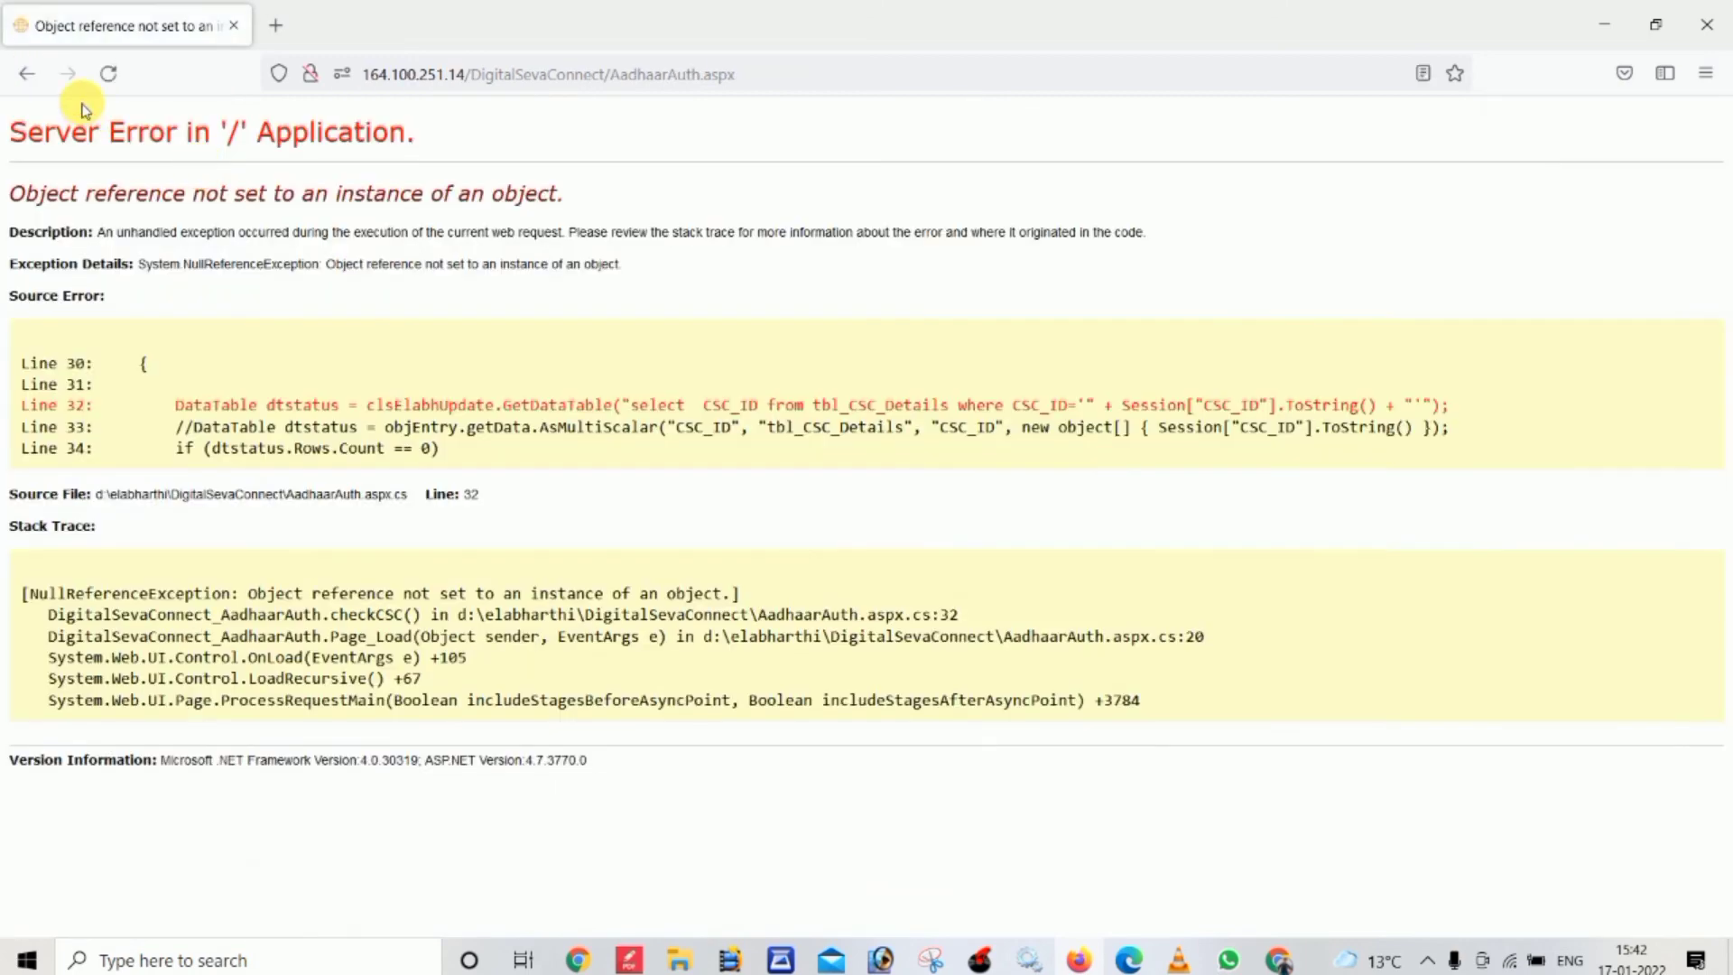
# Go back through browser history past the error and expired-session pages to the e-Labharthi home page
pyautogui.click(29, 75)
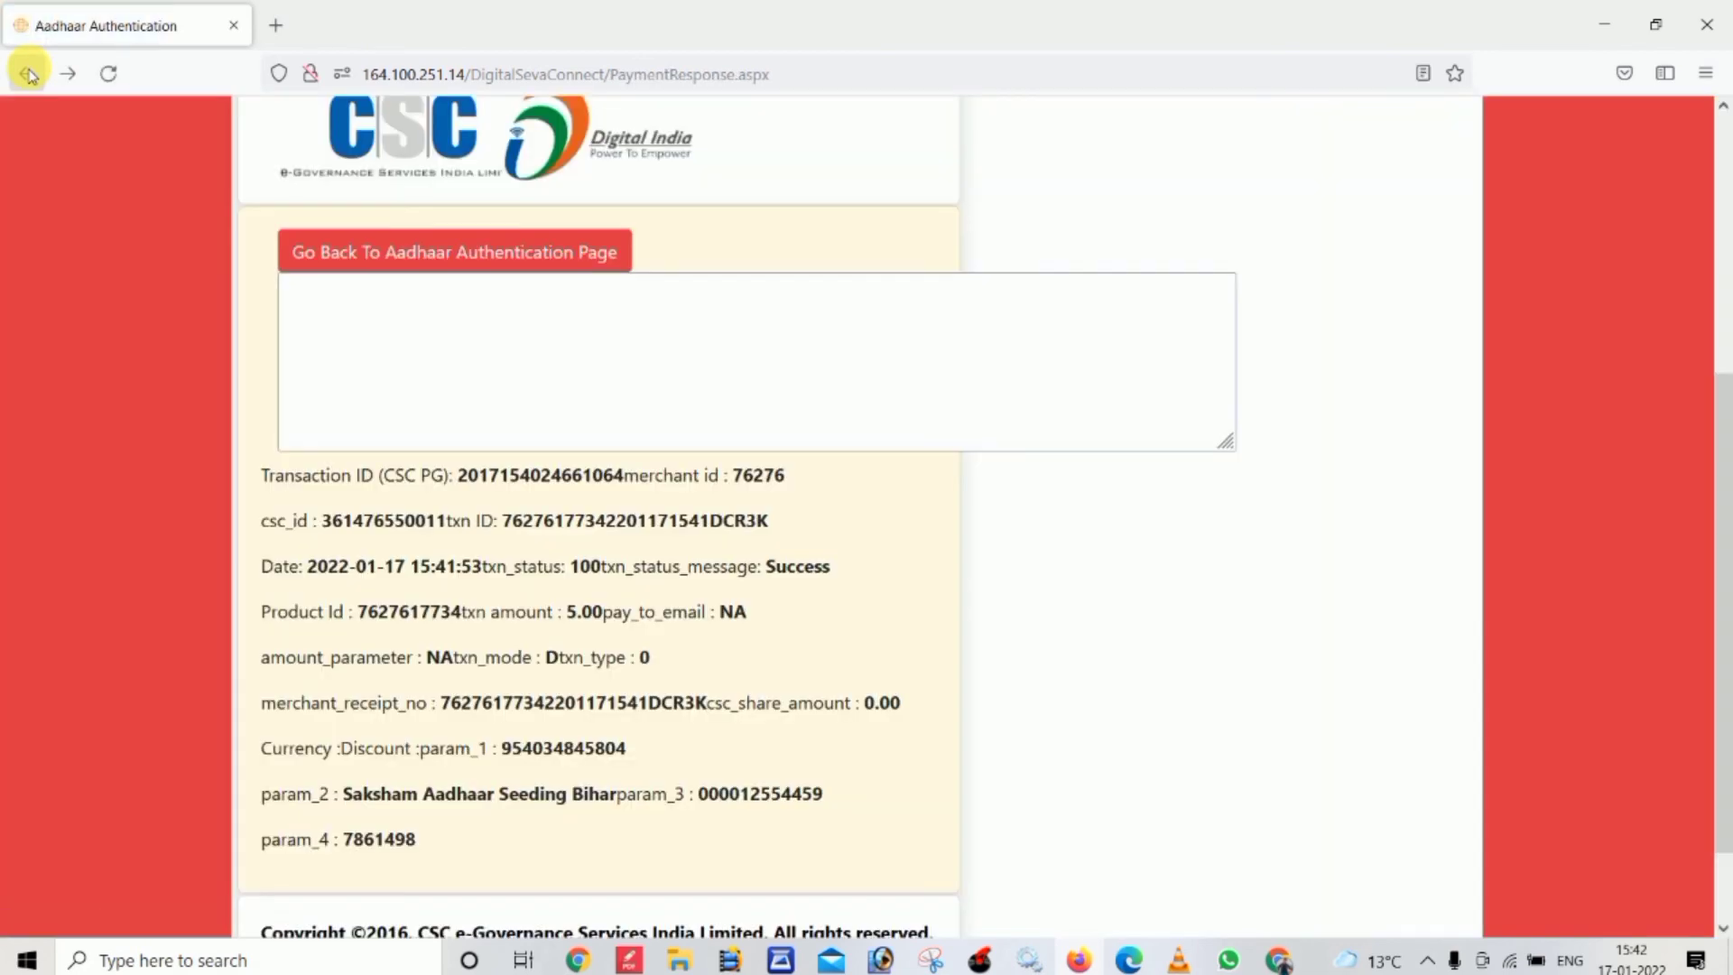
pyautogui.click(30, 75)
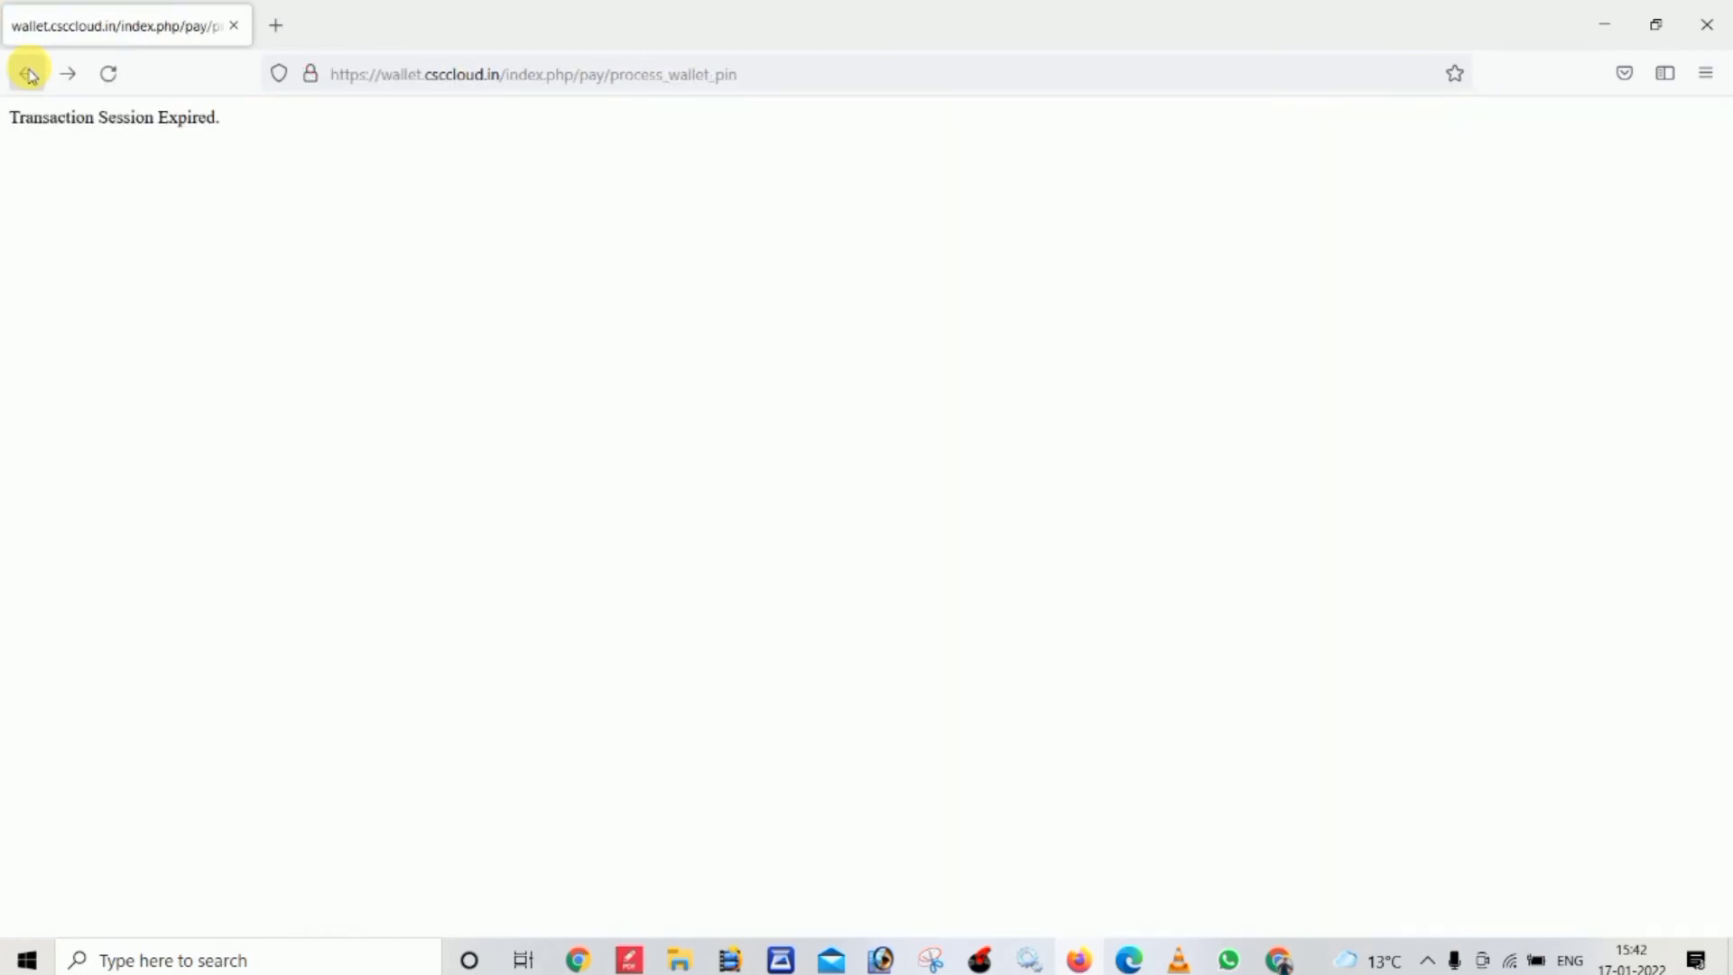
pyautogui.click(30, 75)
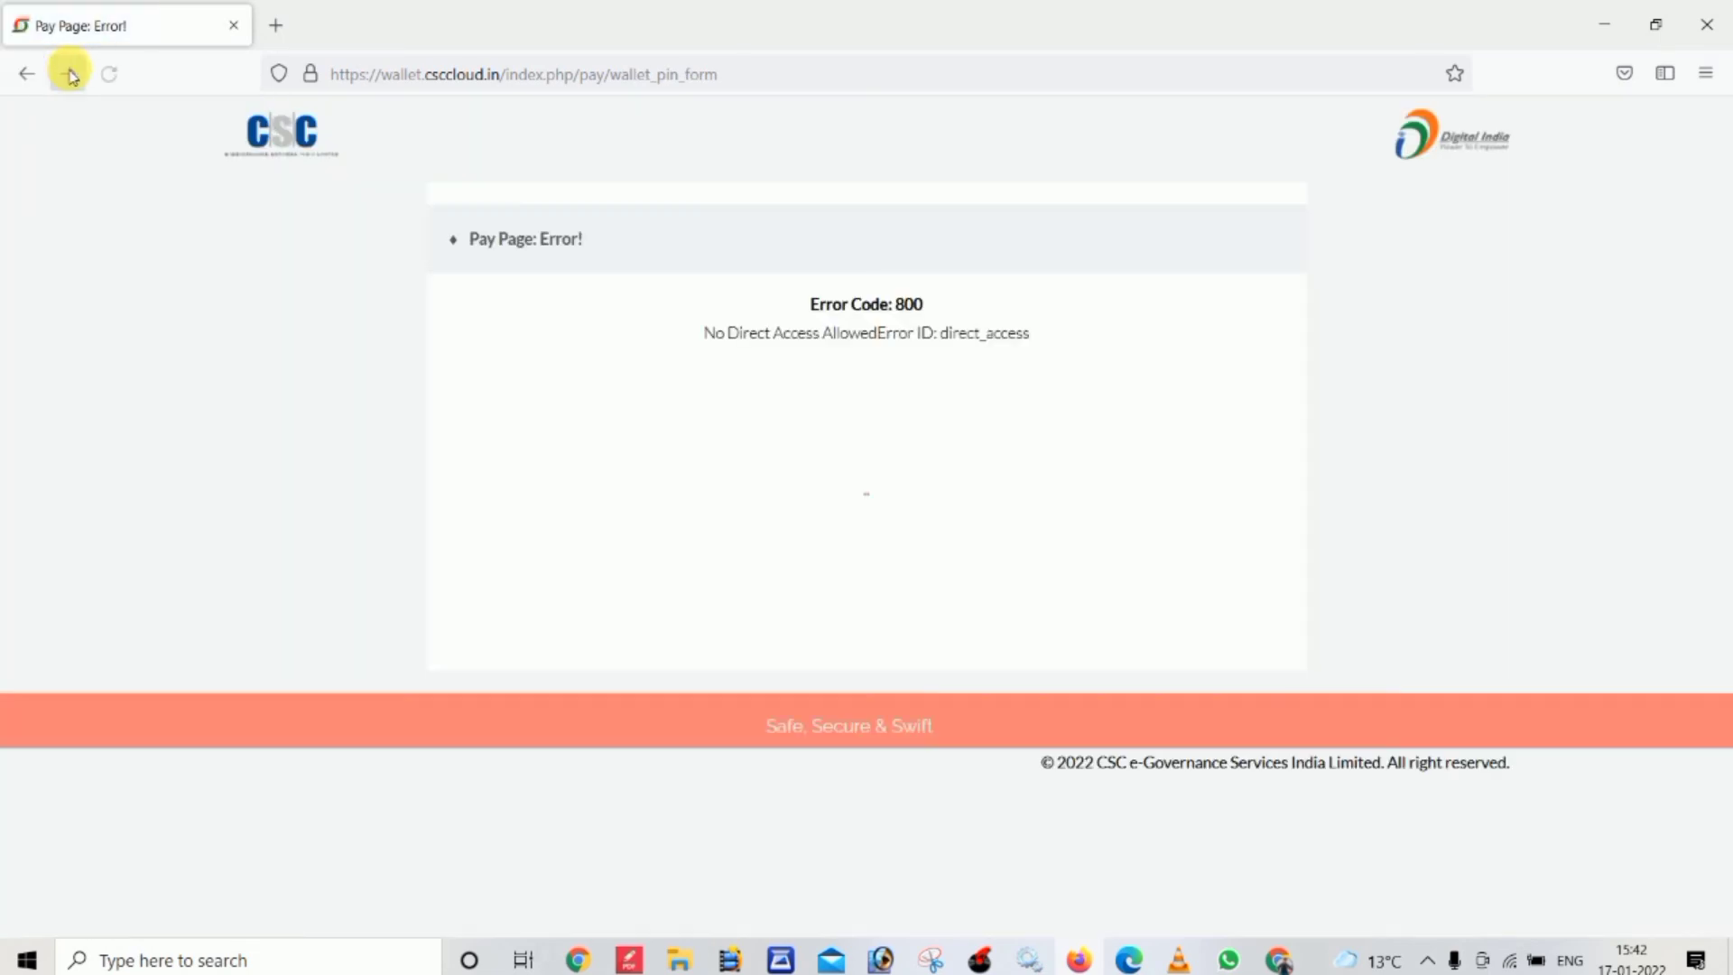
pyautogui.click(32, 75)
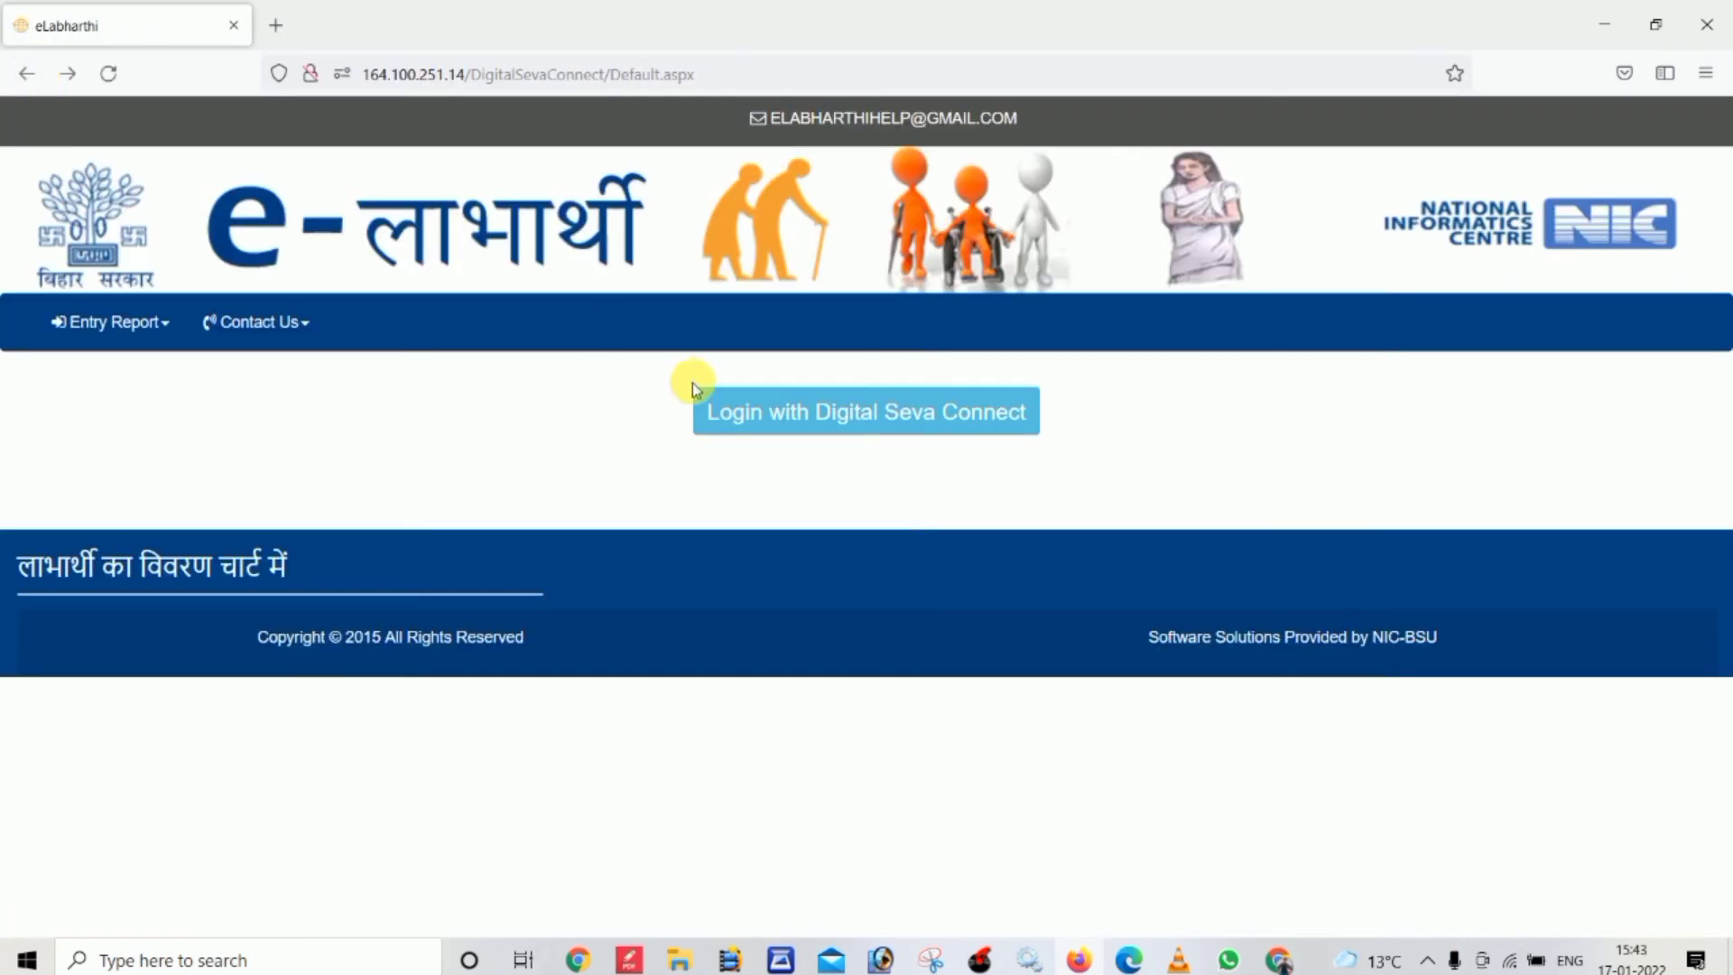
# Log in via Digital Seva Connect and search e-Labharthi Pension biometric records by the pensioner's Aadhaar number
pyautogui.click(757, 413)
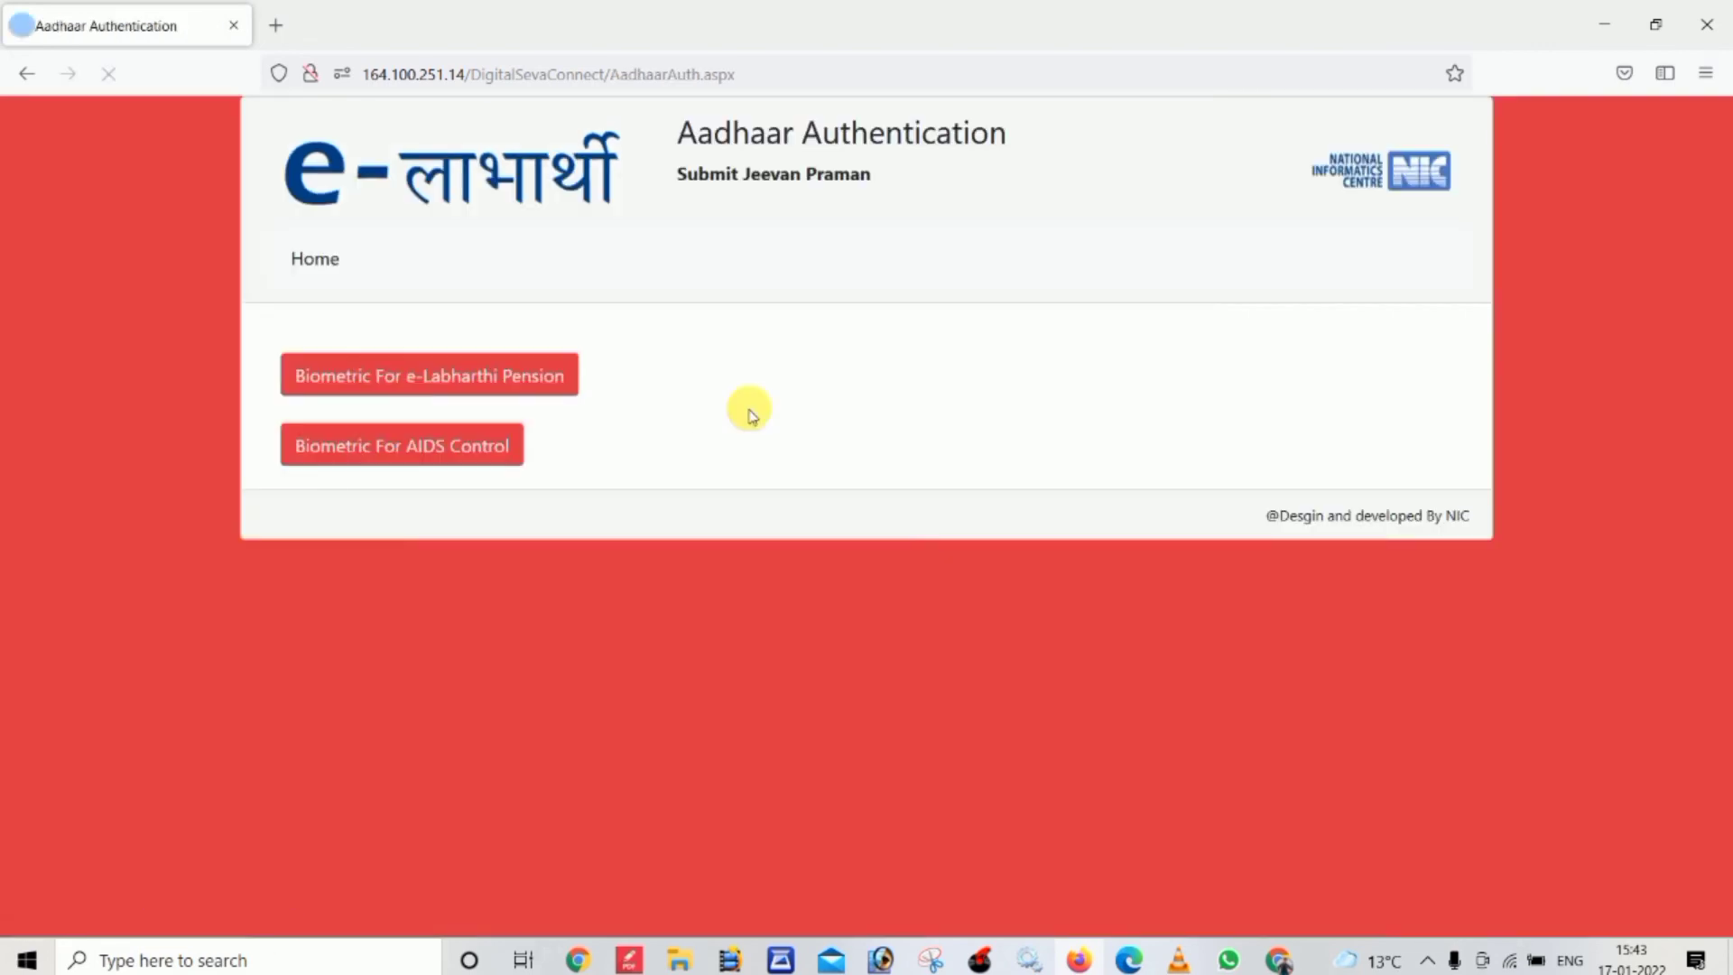
pyautogui.click(447, 373)
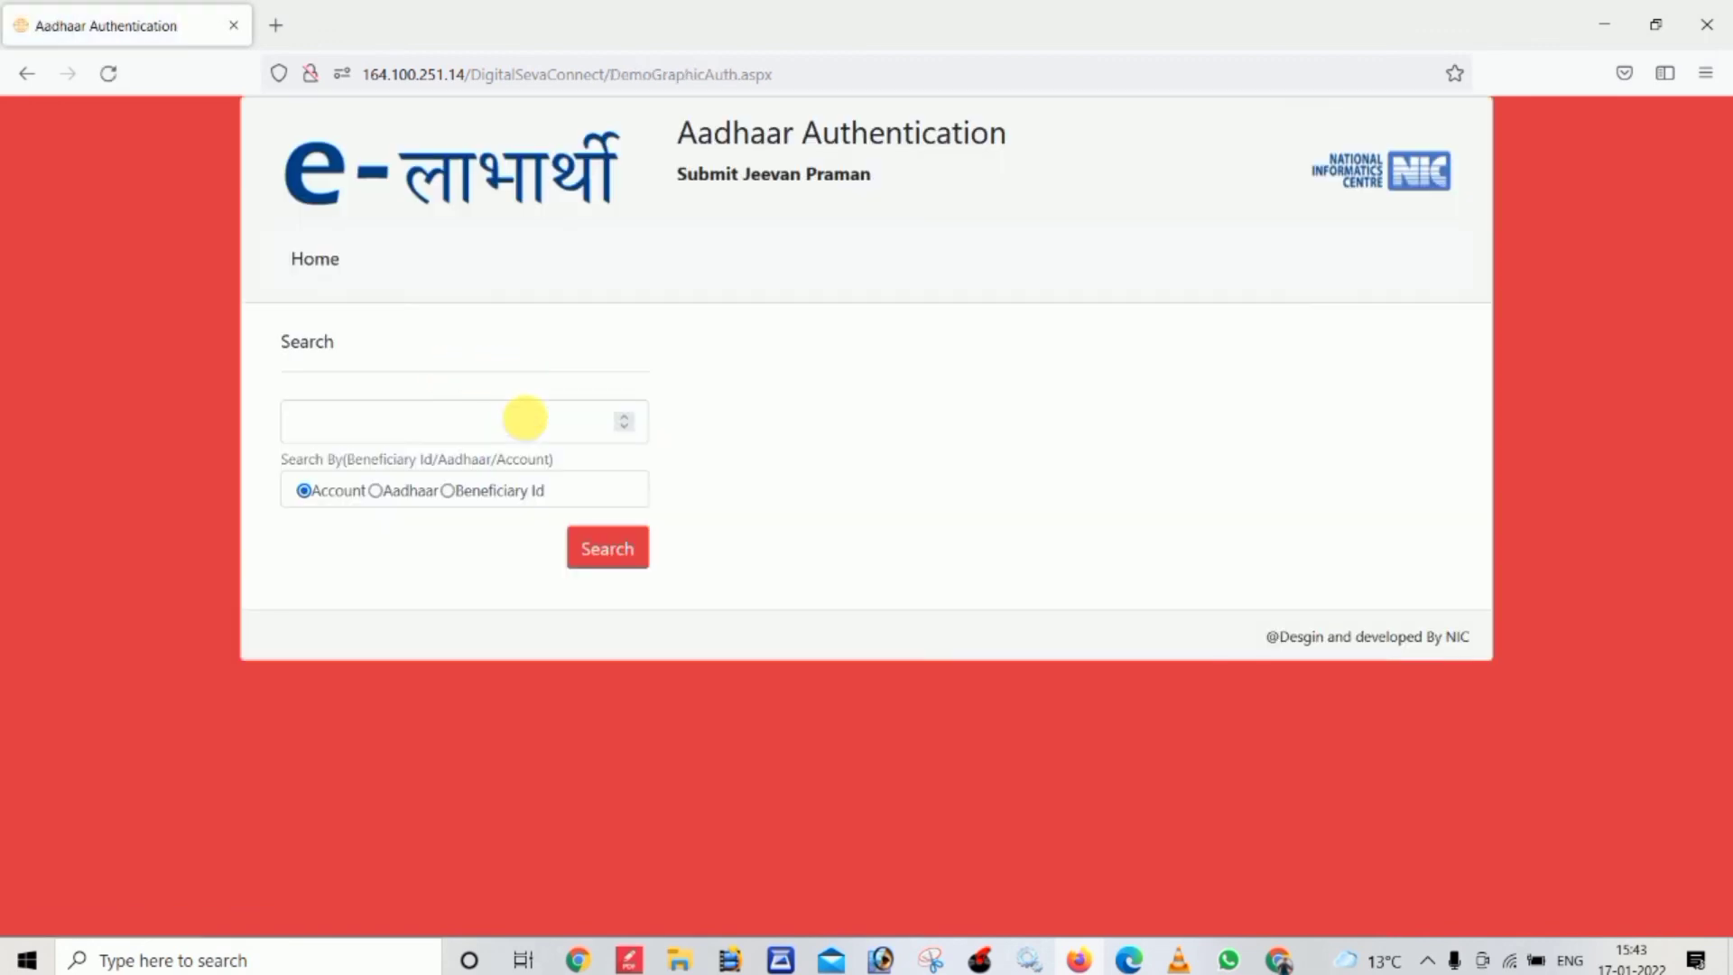
pyautogui.click(383, 411)
pyautogui.hotkey('ctrl', 'v')
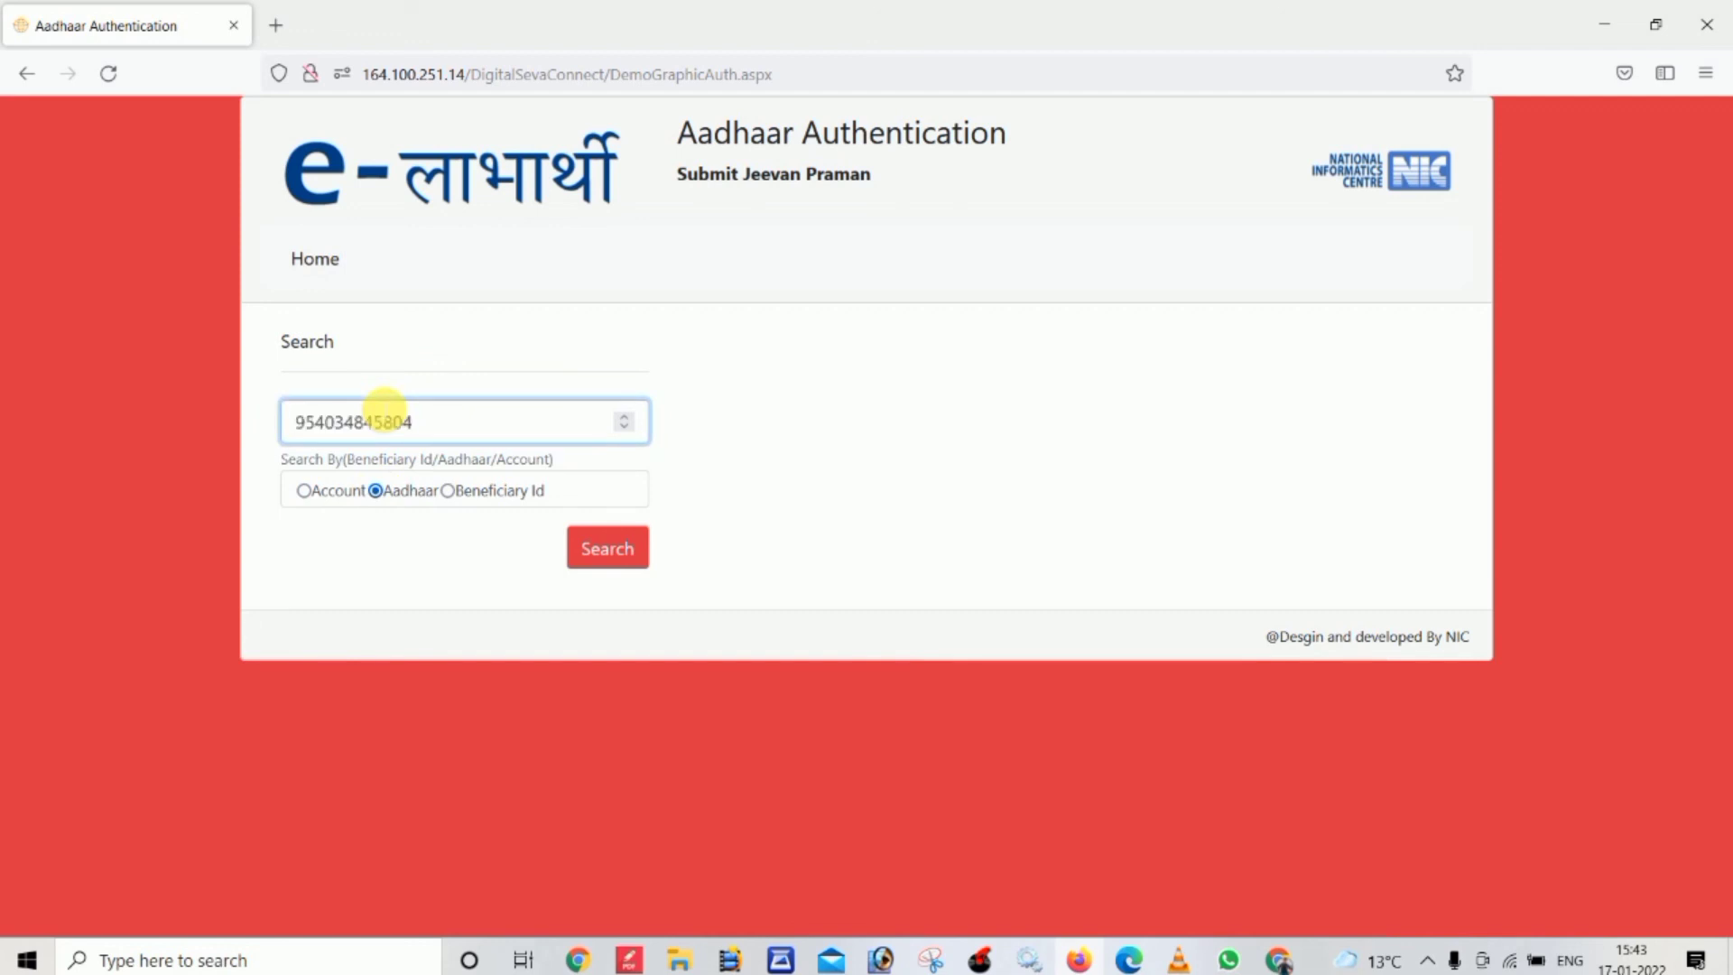
pyautogui.click(596, 546)
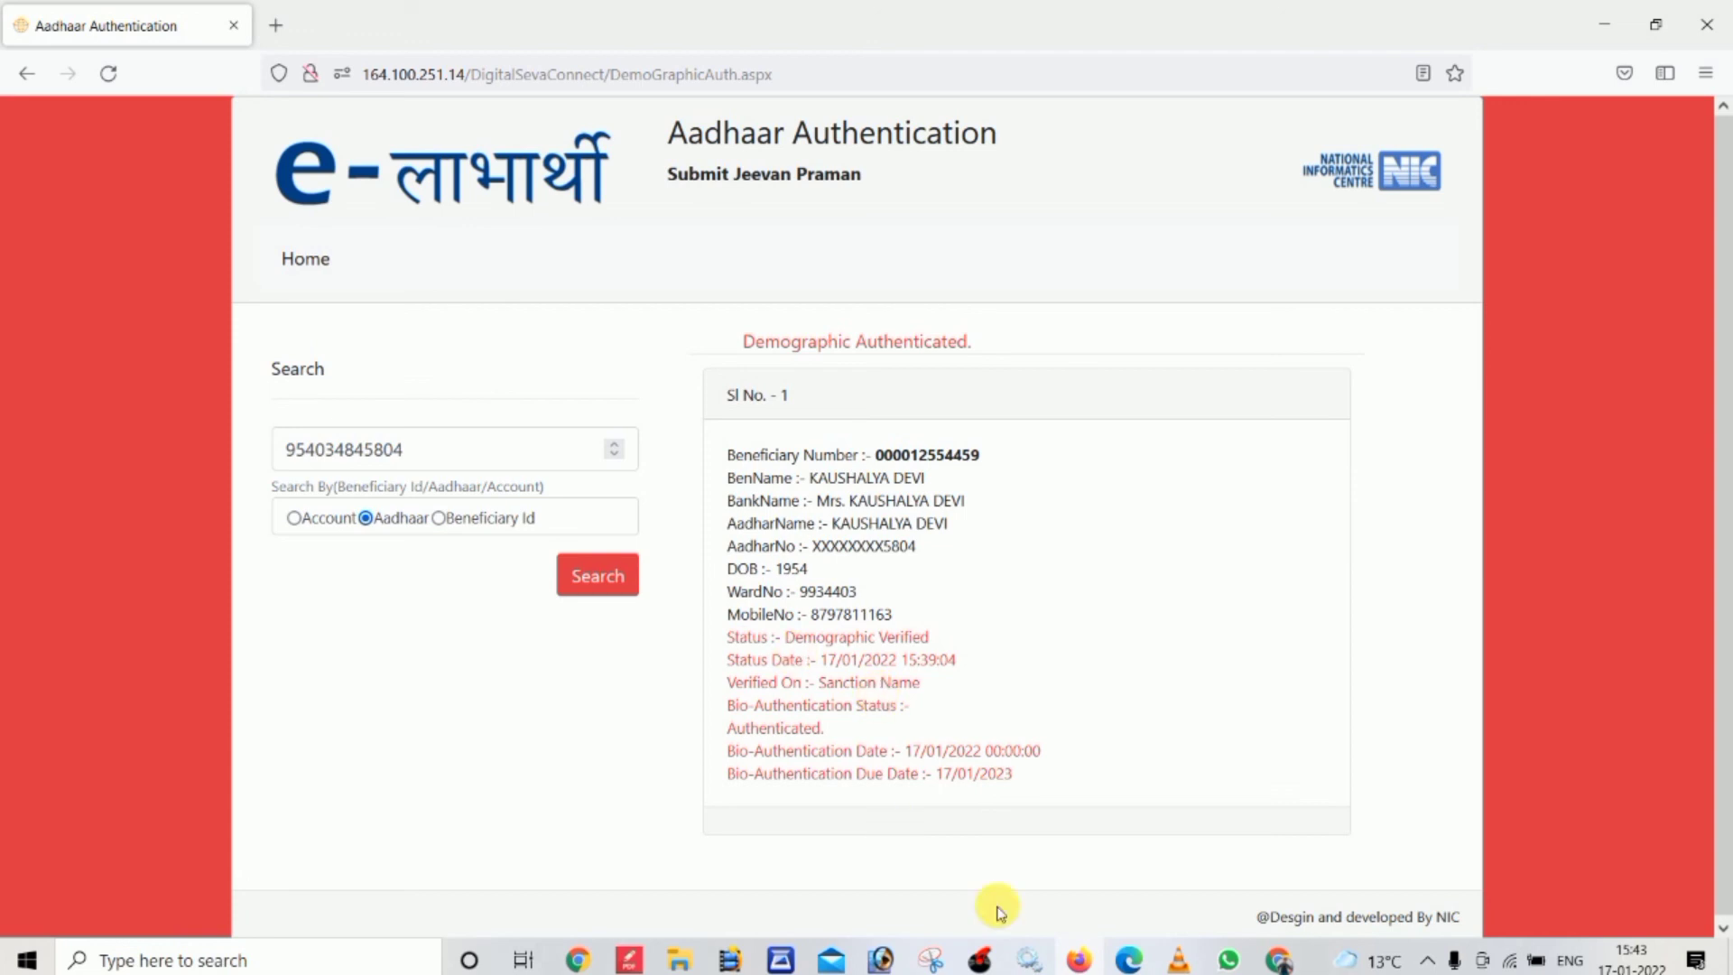
# In Chrome, go from the YouTube video to the Digital Help Hindi channel's Videos page
pyautogui.click(1282, 962)
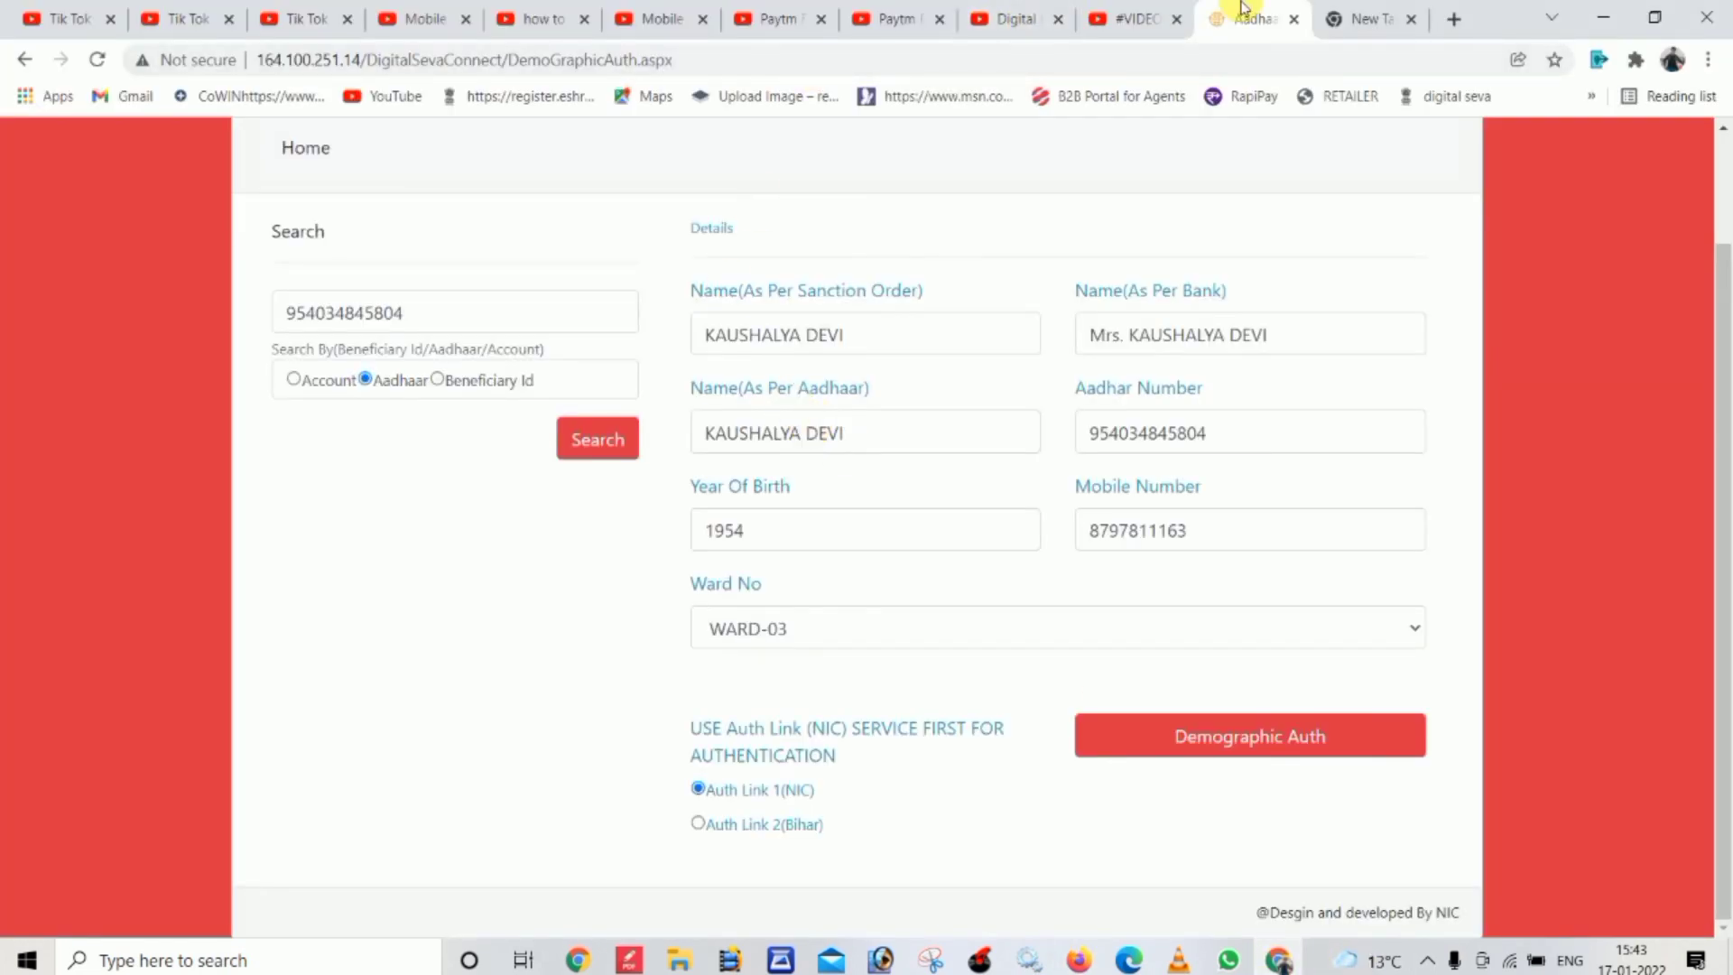
pyautogui.click(1116, 14)
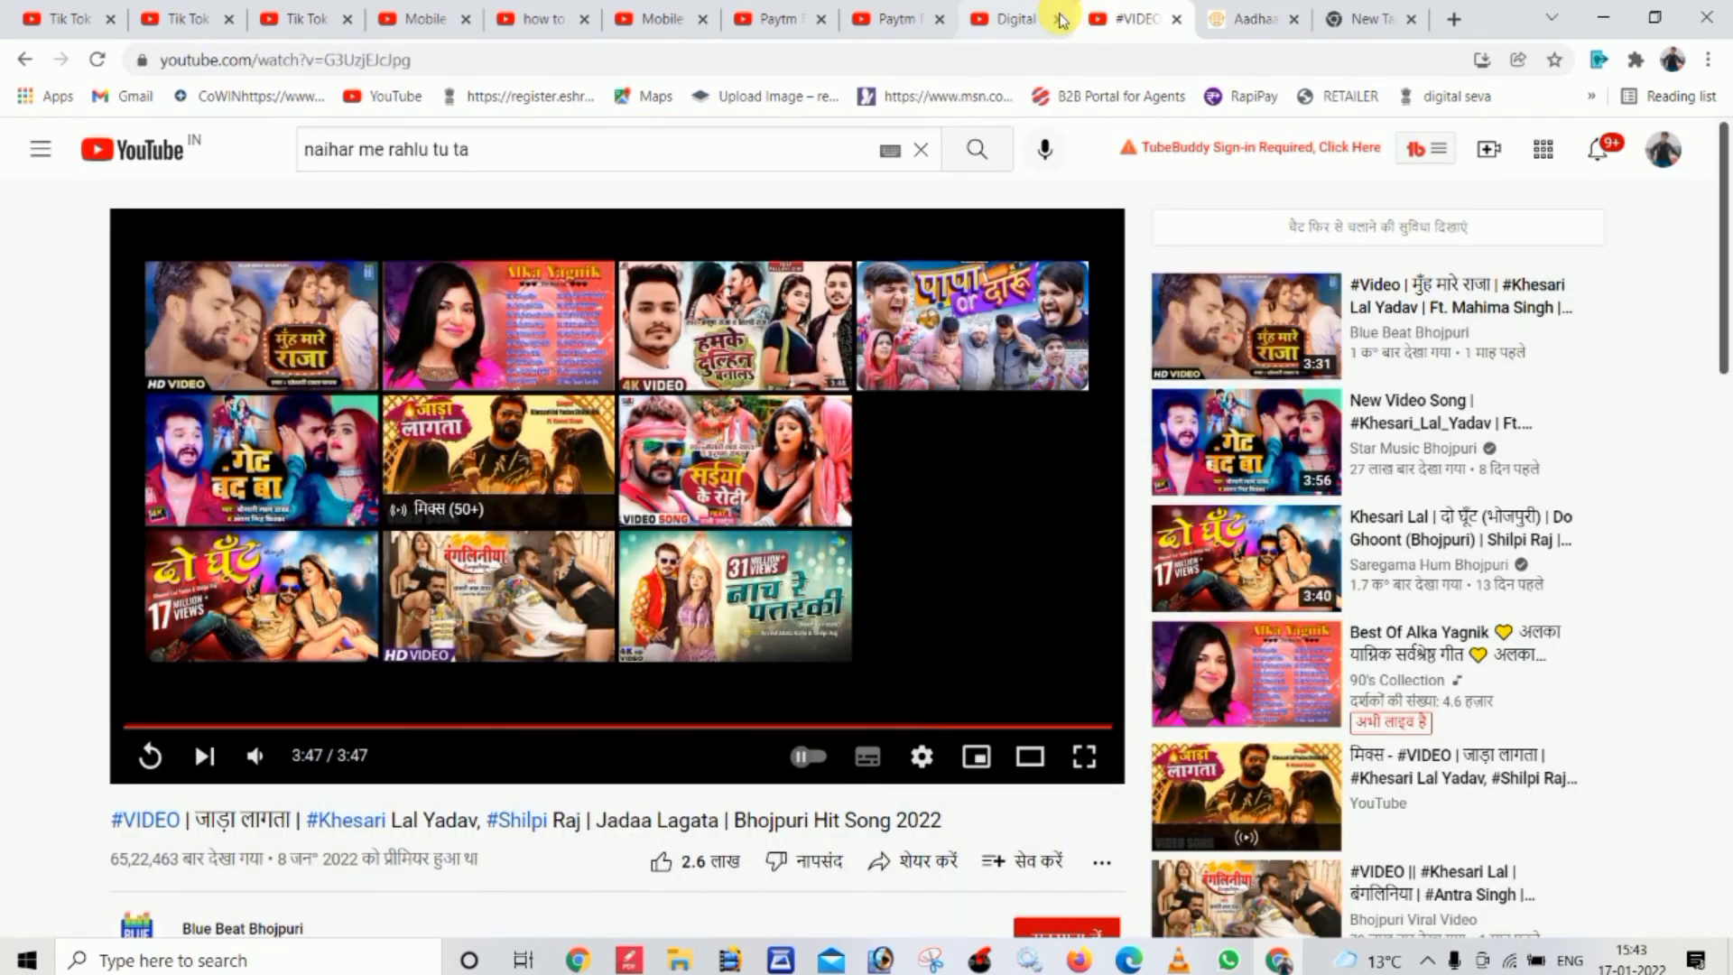
pyautogui.click(1026, 20)
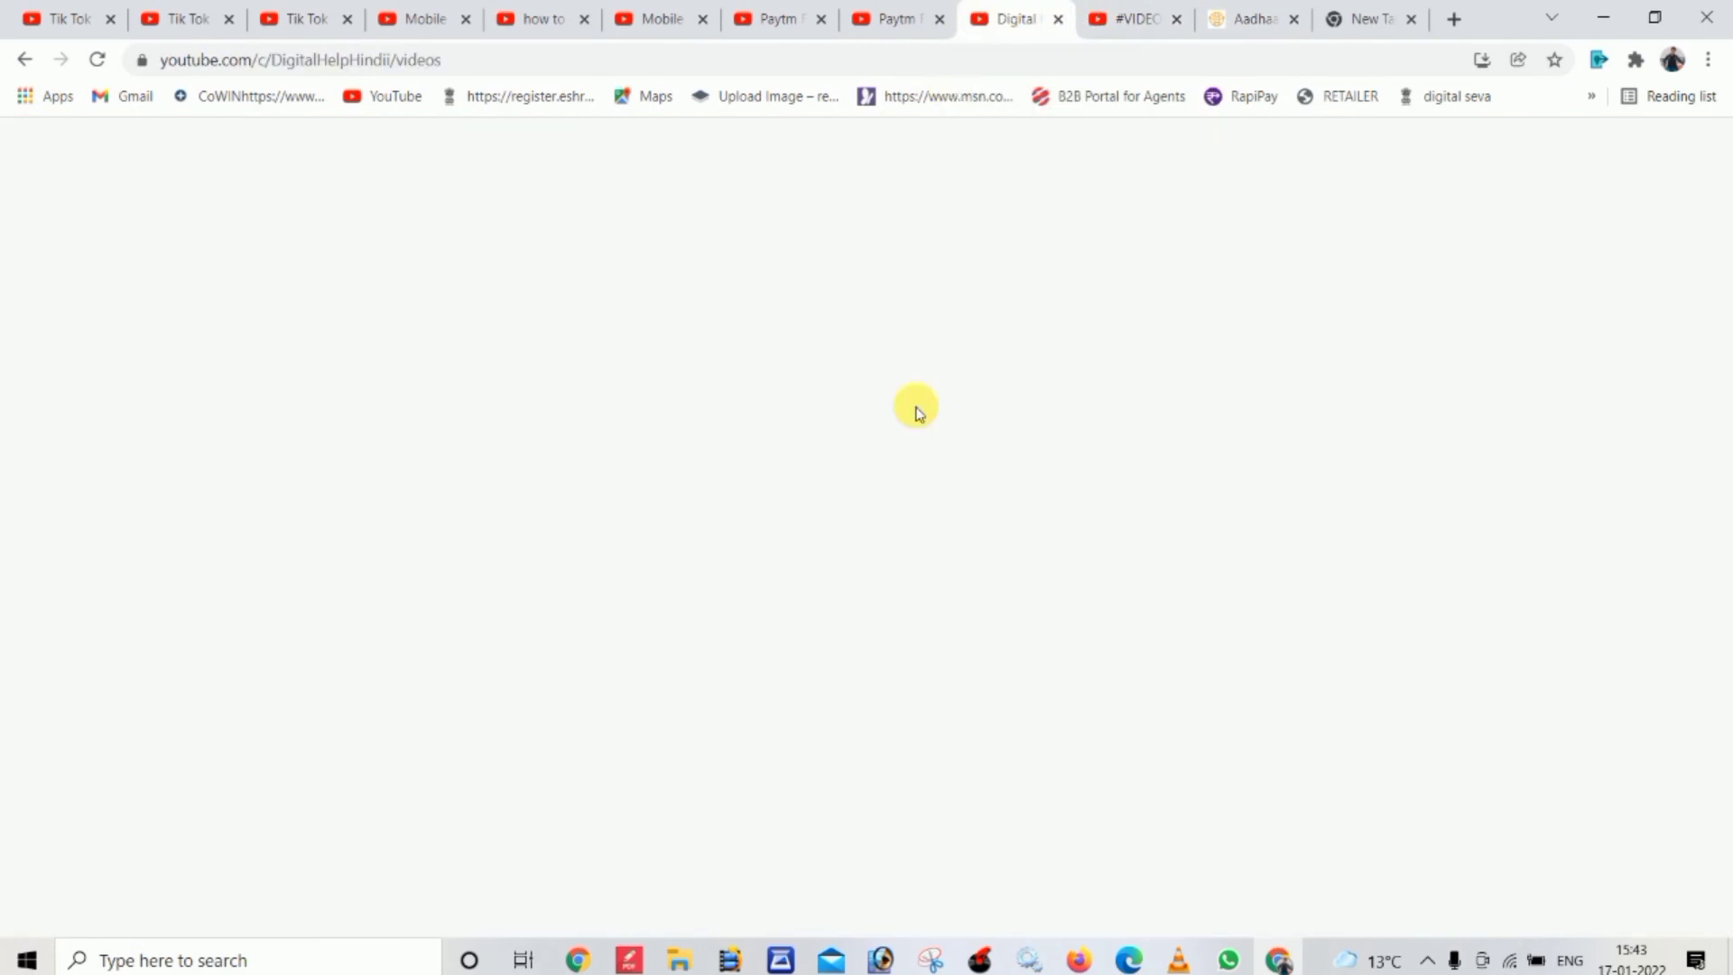
pyautogui.scroll(-7, 1726, 387)
pyautogui.scroll(5, 1725, 445)
pyautogui.scroll(3, 1725, 375)
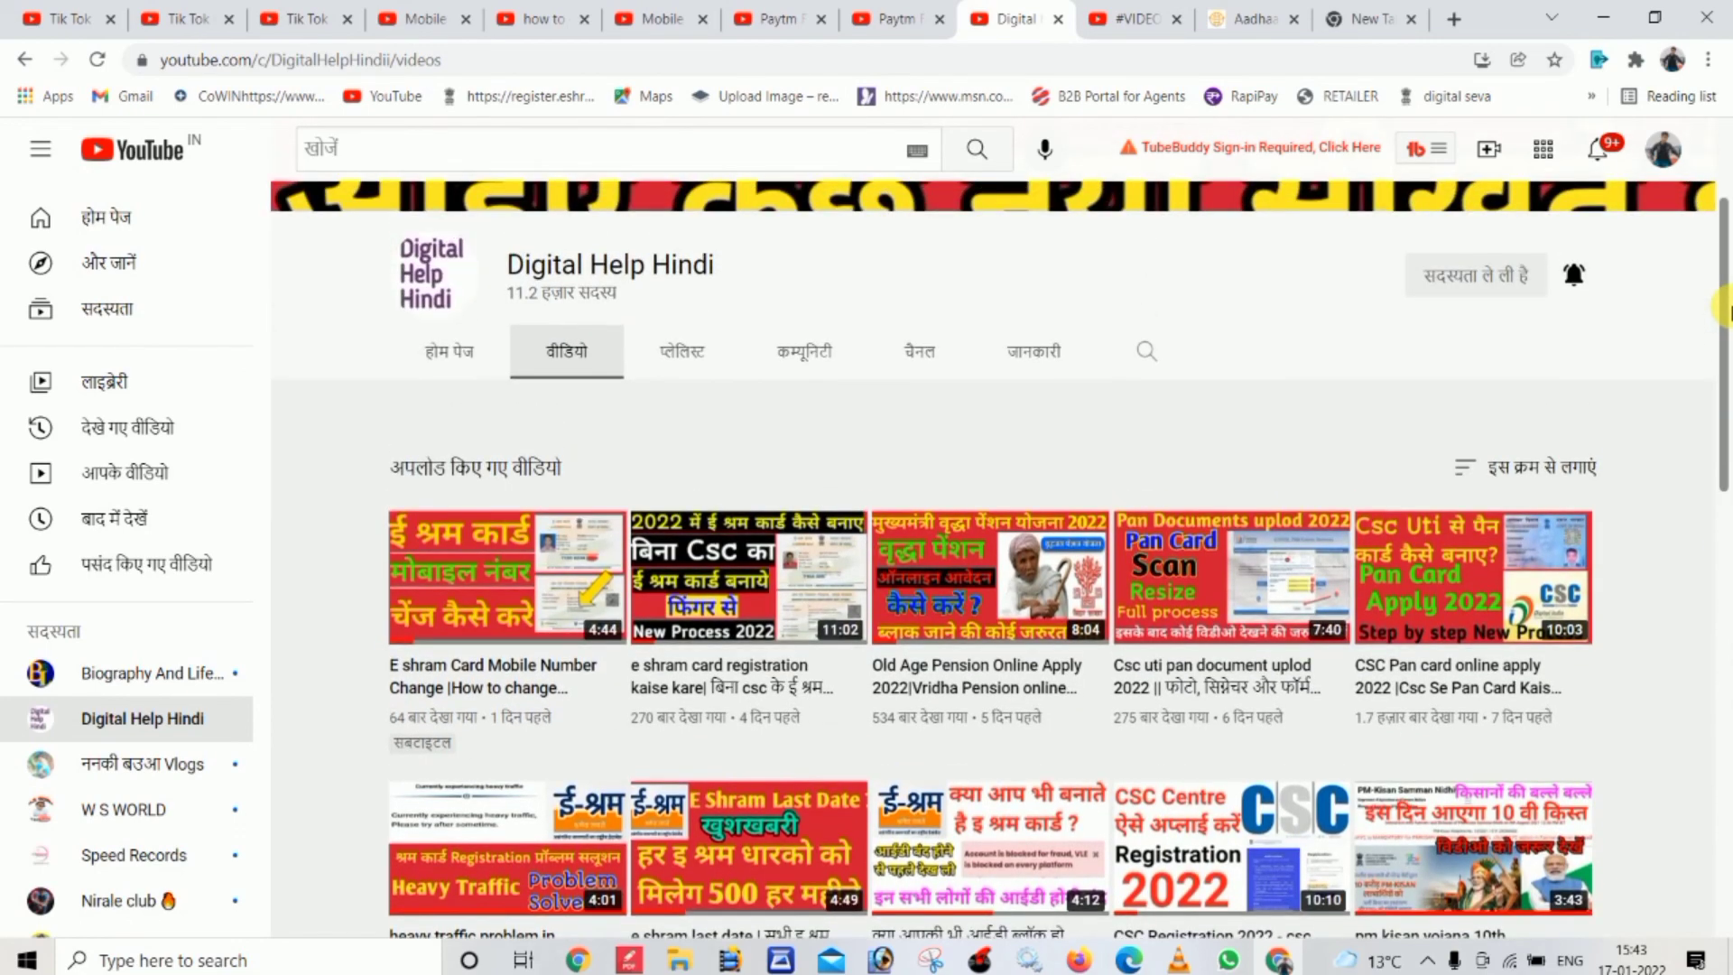